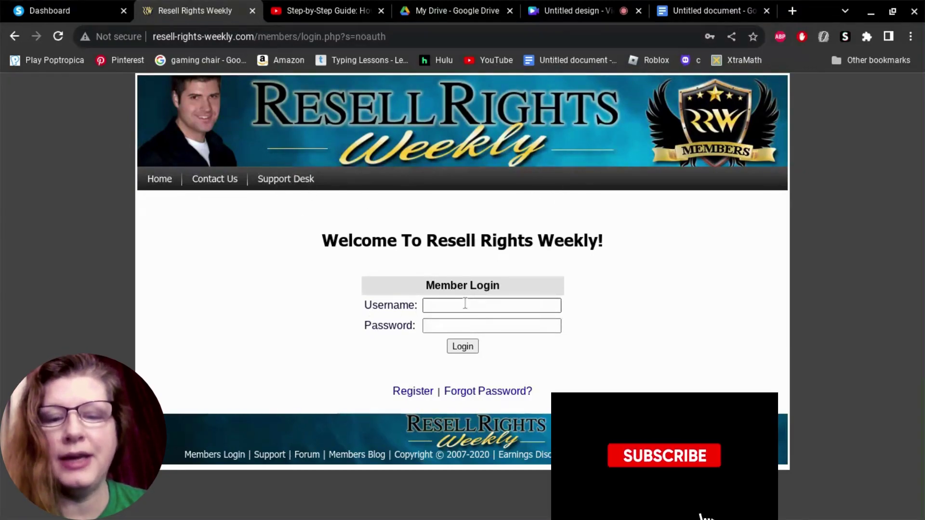
# Step: Log into the Resell Rights Weekly members area using Chrome's saved username and password
pyautogui.click(465, 305)
pyautogui.click(554, 342)
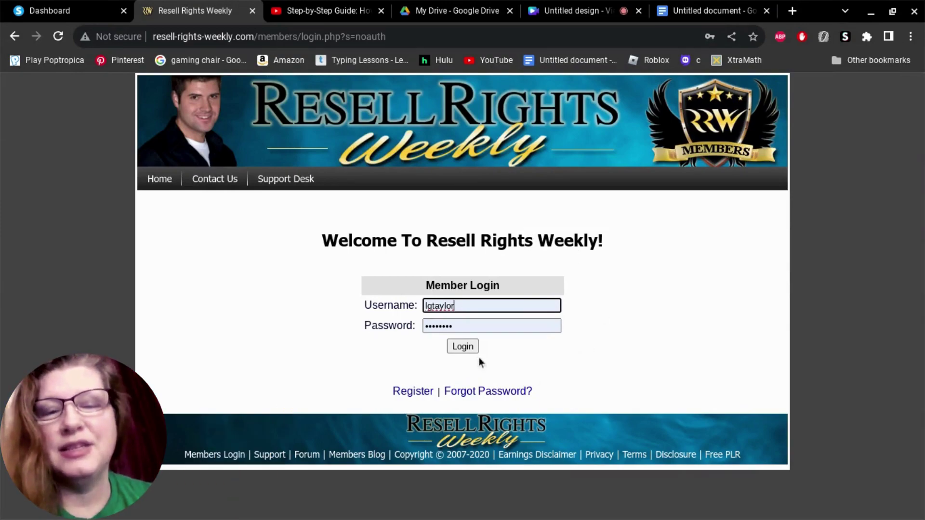
pyautogui.click(464, 351)
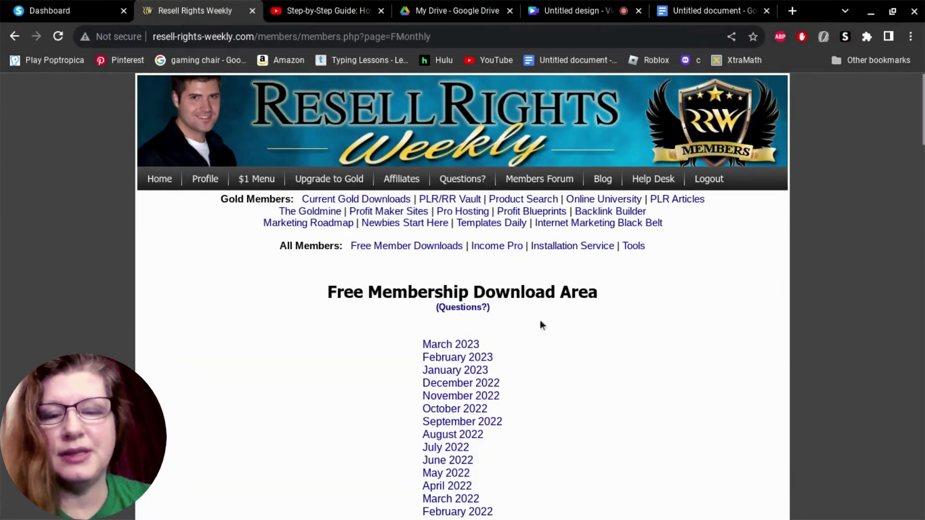
pyautogui.scroll(-2, 455, 419)
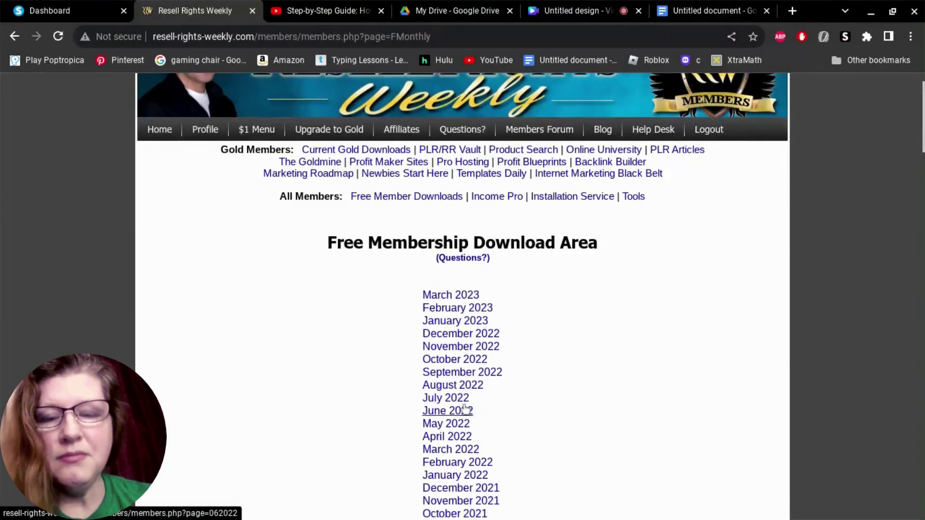
pyautogui.scroll(-8, 475, 311)
pyautogui.scroll(-6, 477, 420)
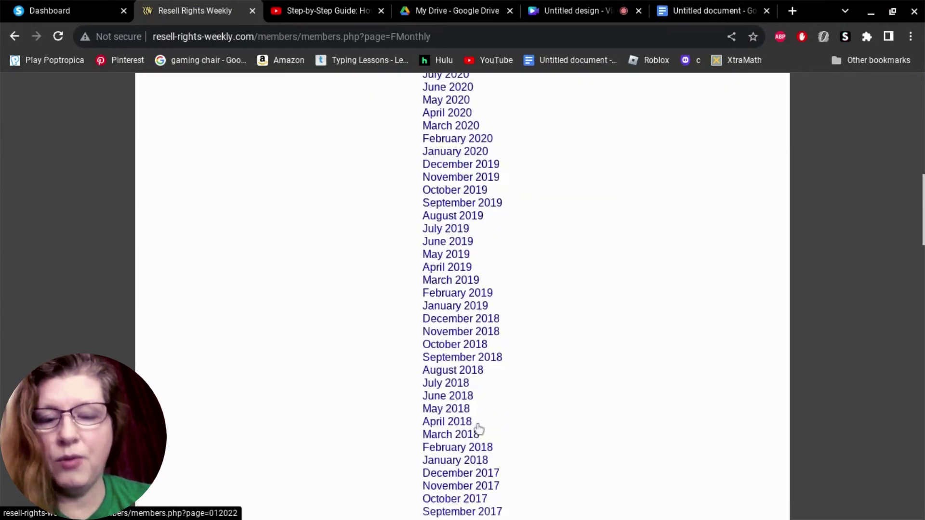
pyautogui.scroll(-6, 477, 427)
pyautogui.scroll(-5, 479, 430)
pyautogui.scroll(-8, 479, 430)
pyautogui.scroll(-8, 478, 429)
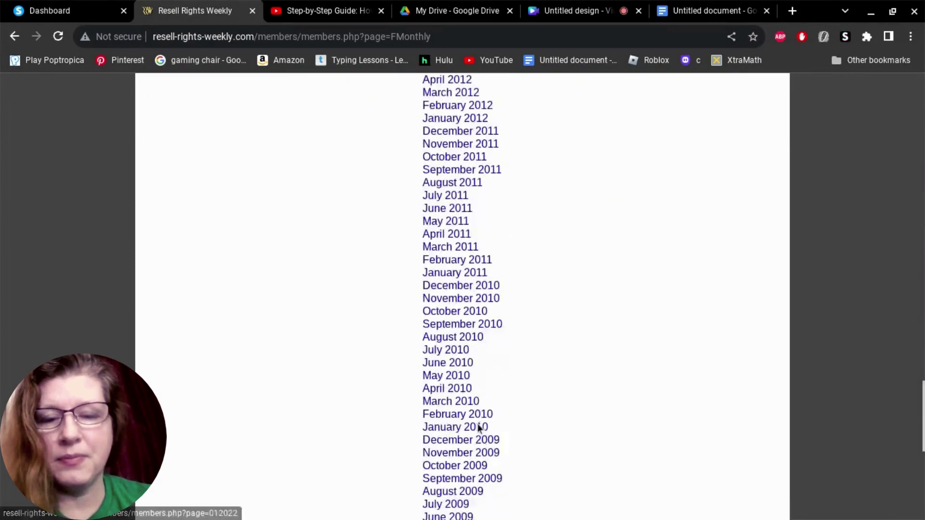
pyautogui.scroll(-5, 478, 429)
pyautogui.scroll(2, 478, 429)
pyautogui.scroll(8, 479, 429)
pyautogui.scroll(5, 463, 362)
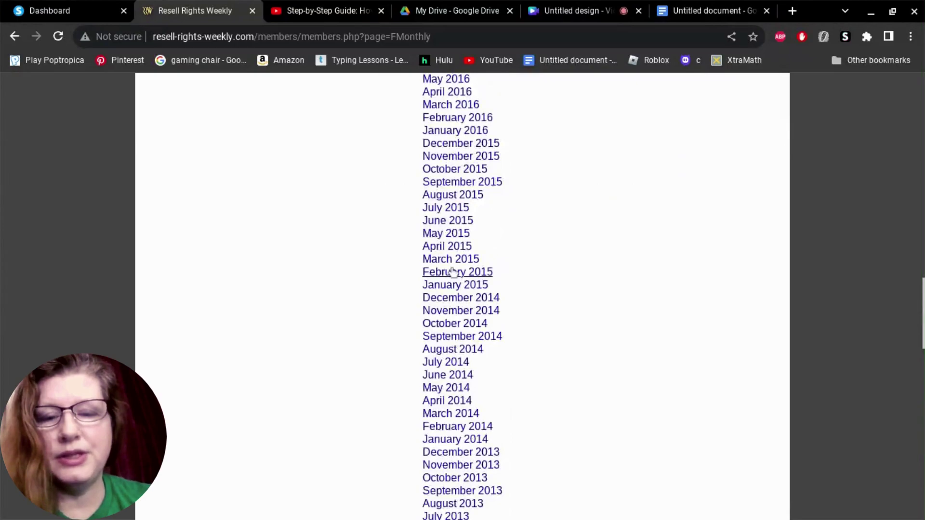
# Step: Download the Blog Post Optimizer zip from February 2015 and show it in its folder
pyautogui.click(450, 273)
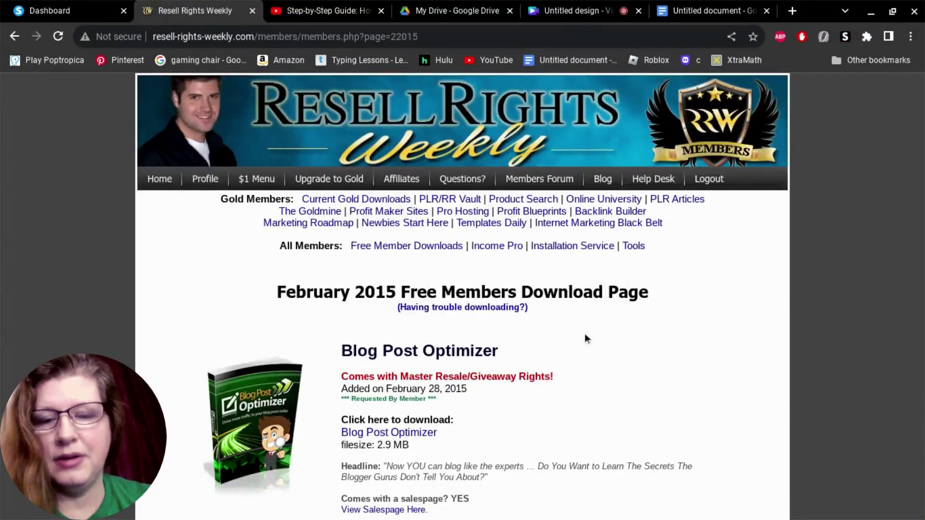
pyautogui.scroll(-3, 584, 333)
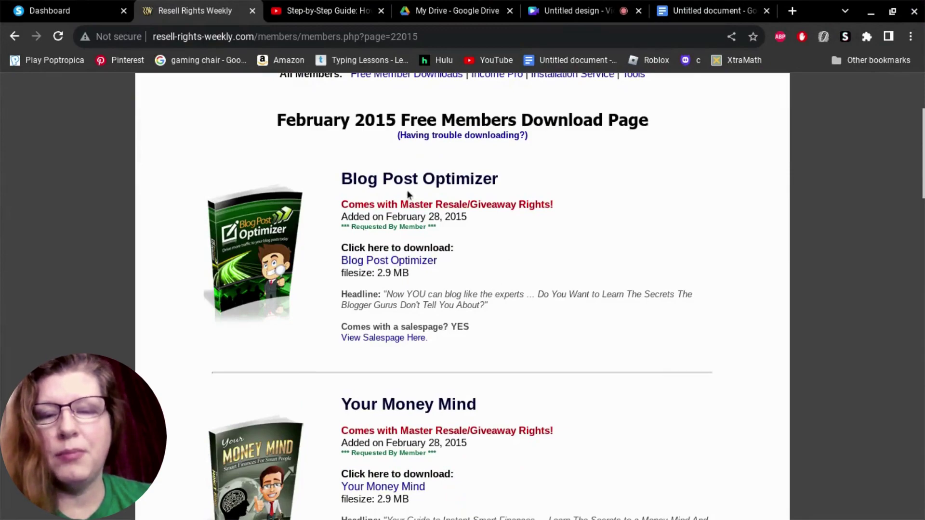
pyautogui.click(405, 262)
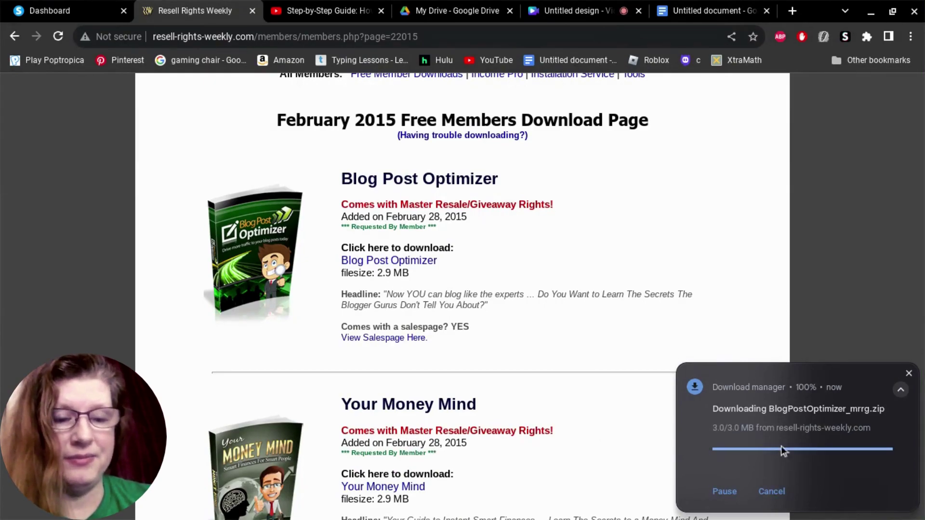
pyautogui.click(747, 496)
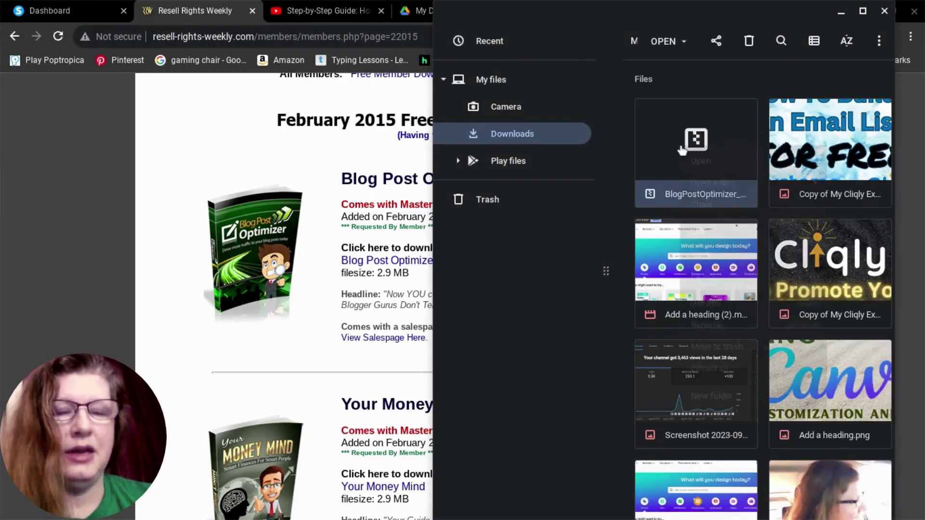
# Step: Extract the downloaded Blog Post Optimizer zip and bring the Downloads folder window back
pyautogui.rightClick(683, 150)
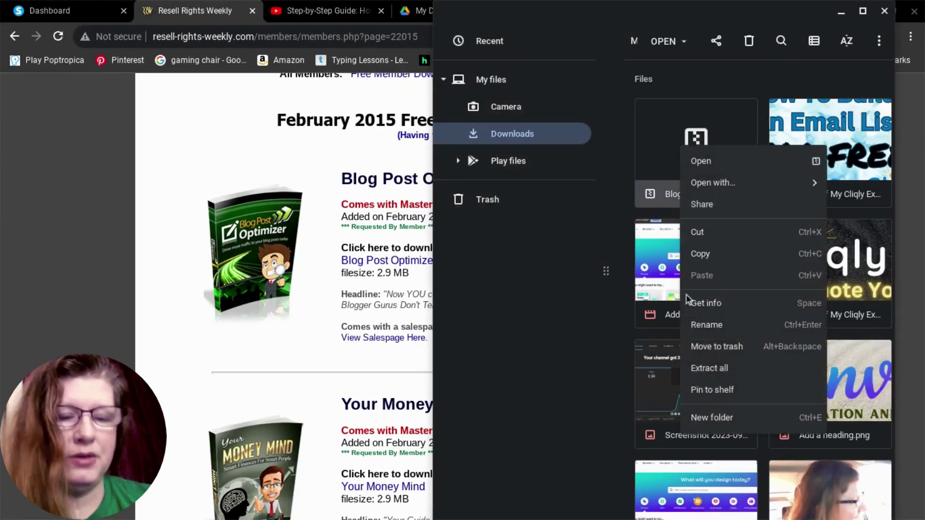
pyautogui.click(723, 368)
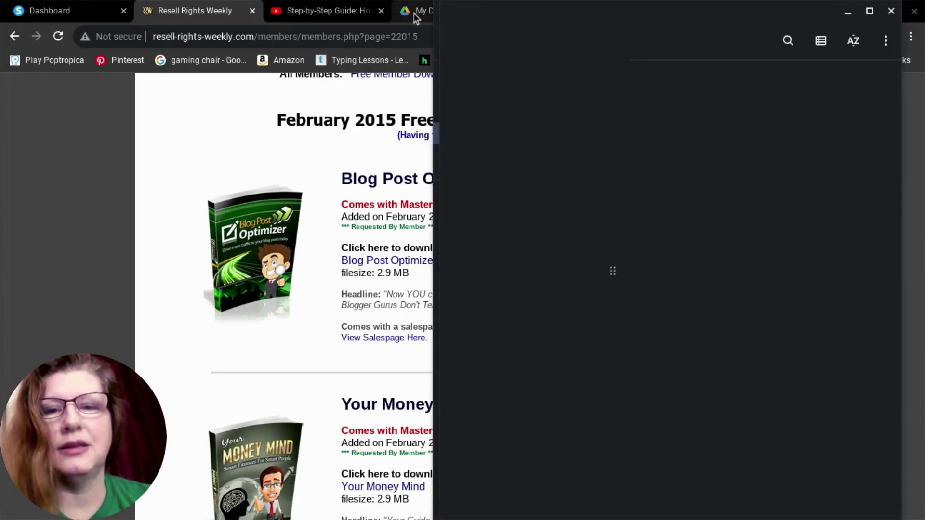
pyautogui.click(415, 13)
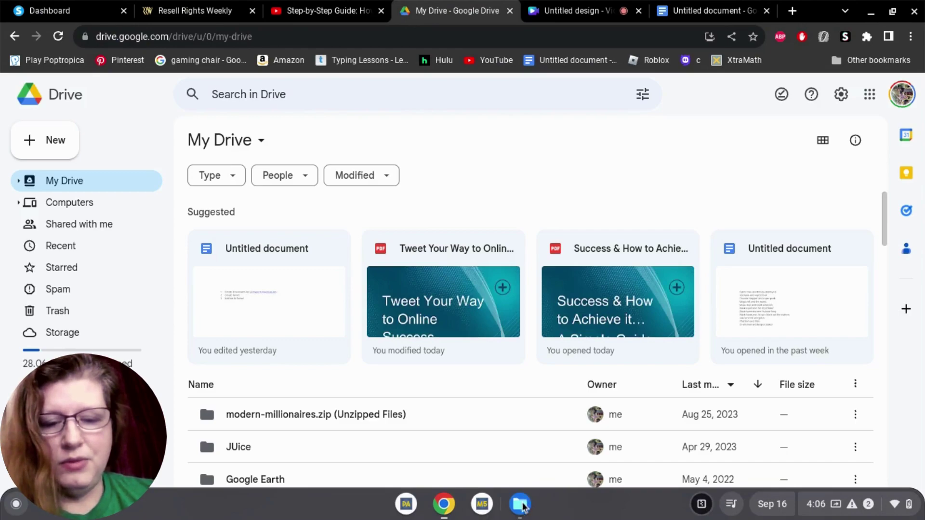
pyautogui.click(522, 506)
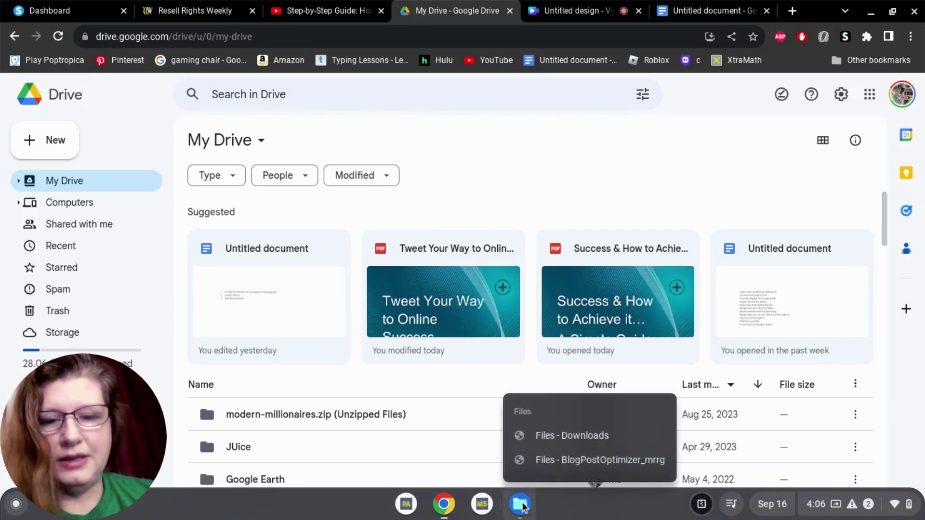
pyautogui.click(553, 436)
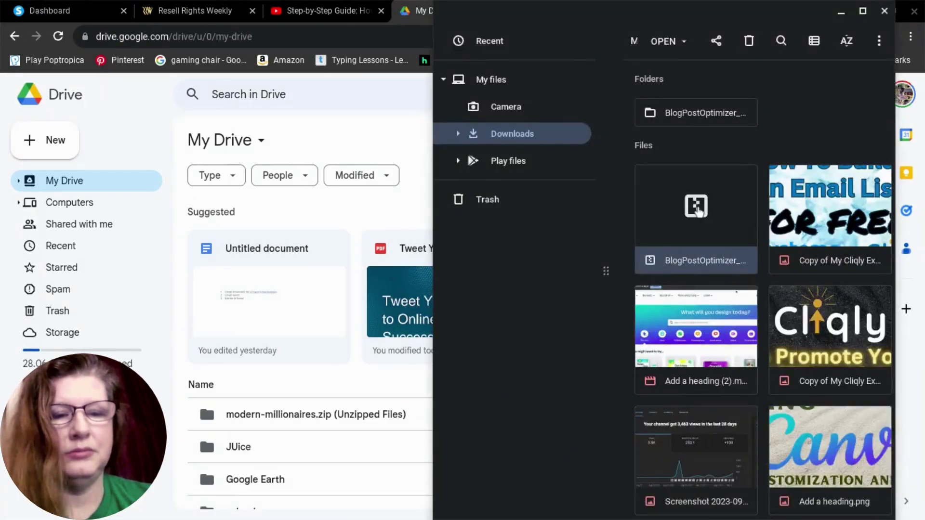
# Step: Upload Blog Post Optimizer.pdf from the archive's eBook folder into My Drive
pyautogui.doubleClick(698, 210)
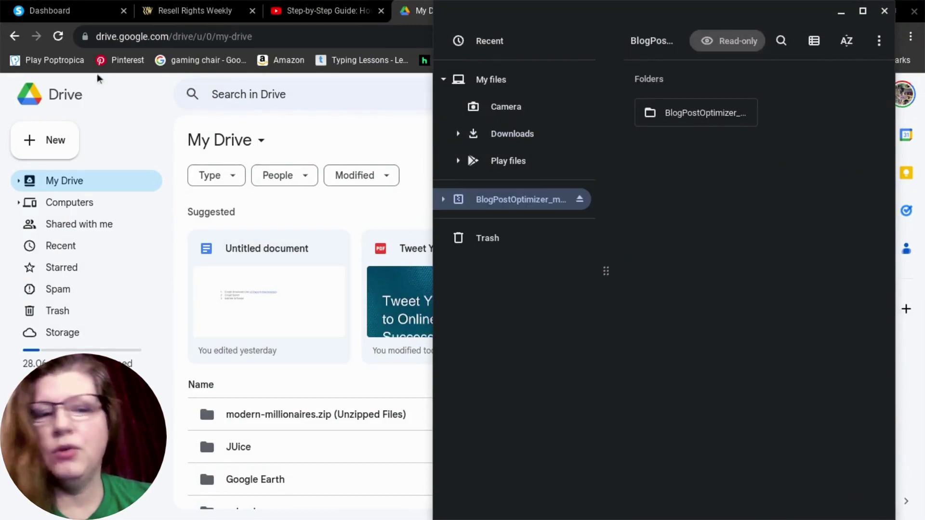
pyautogui.doubleClick(696, 112)
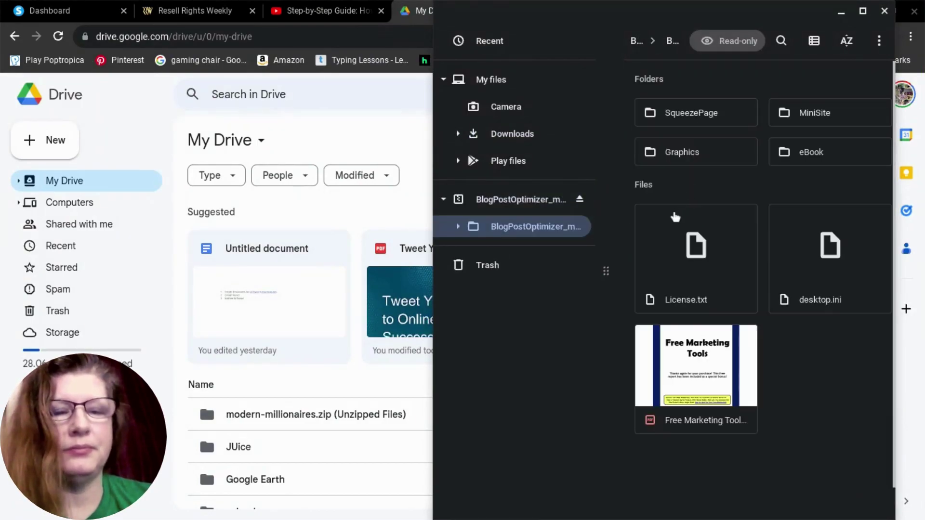
pyautogui.doubleClick(811, 151)
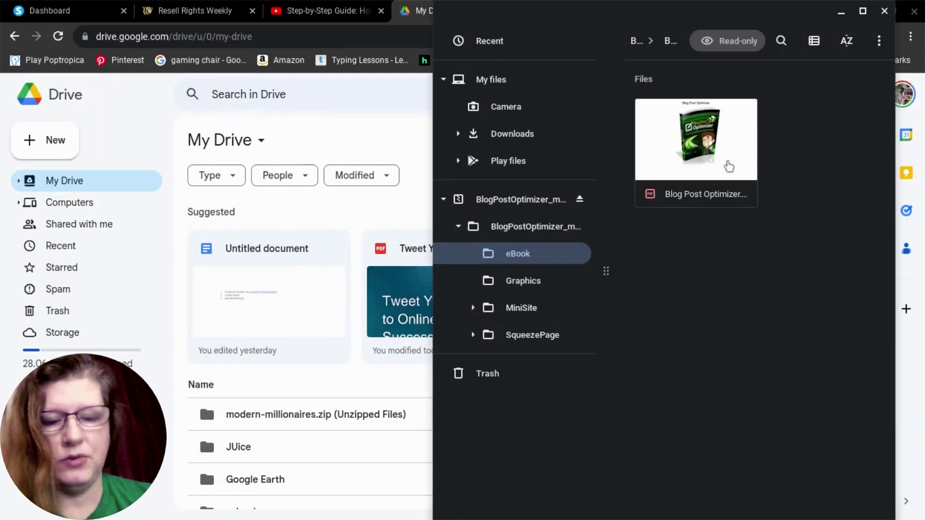
pyautogui.moveTo(693, 159); pyautogui.dragTo(633, 151)
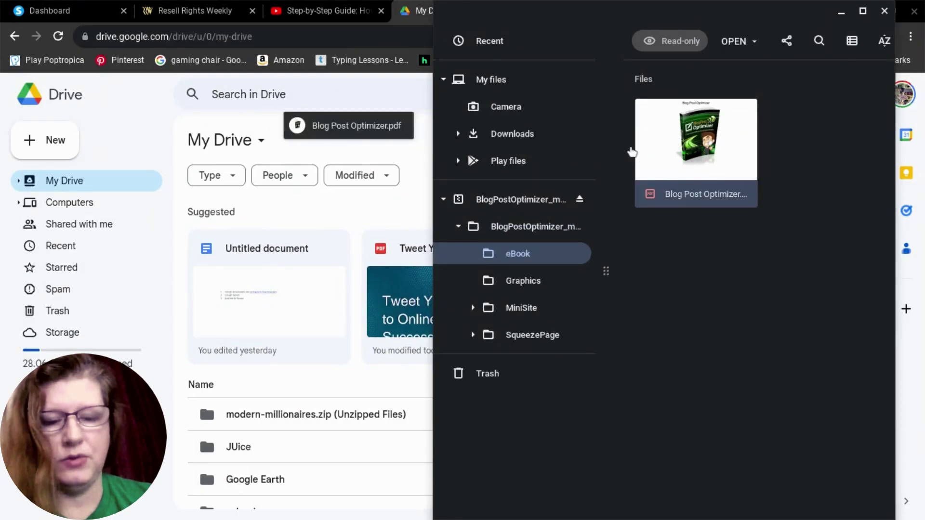
pyautogui.moveTo(293, 127); pyautogui.dragTo(68, 182)
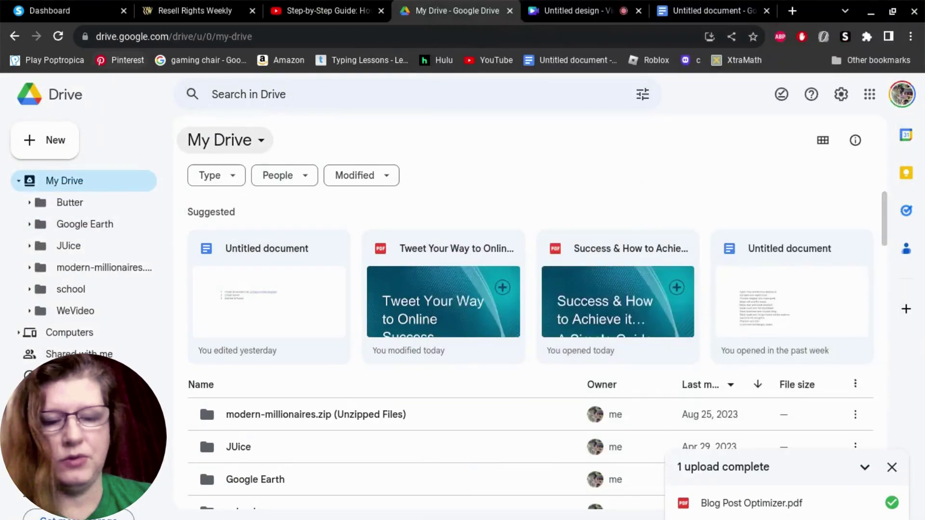
# Step: Reload My Drive and select the Blog Post Optimizer.pdf suggested file card
pyautogui.click(56, 37)
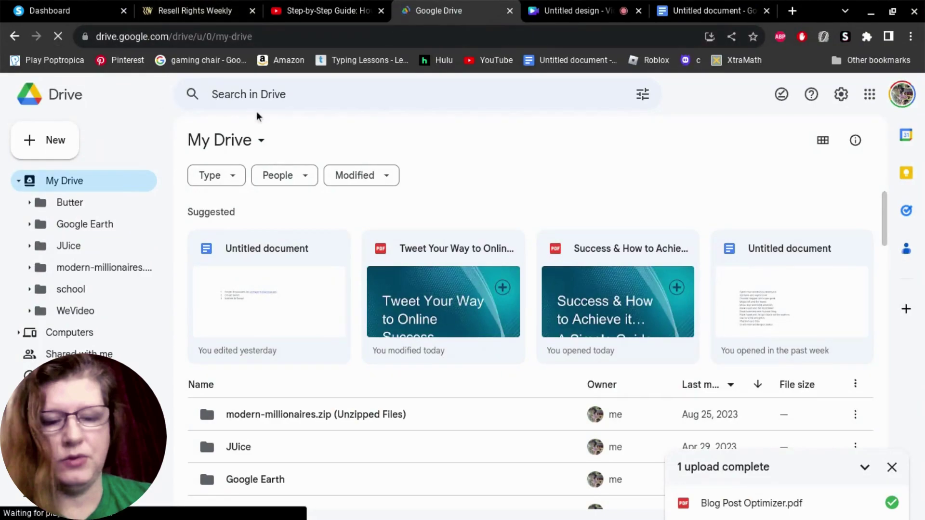
pyautogui.click(273, 265)
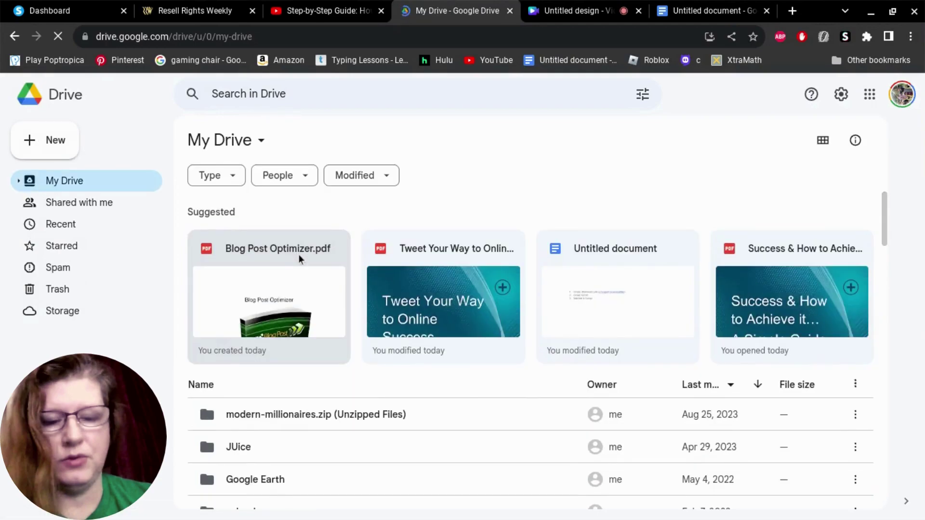
pyautogui.click(336, 255)
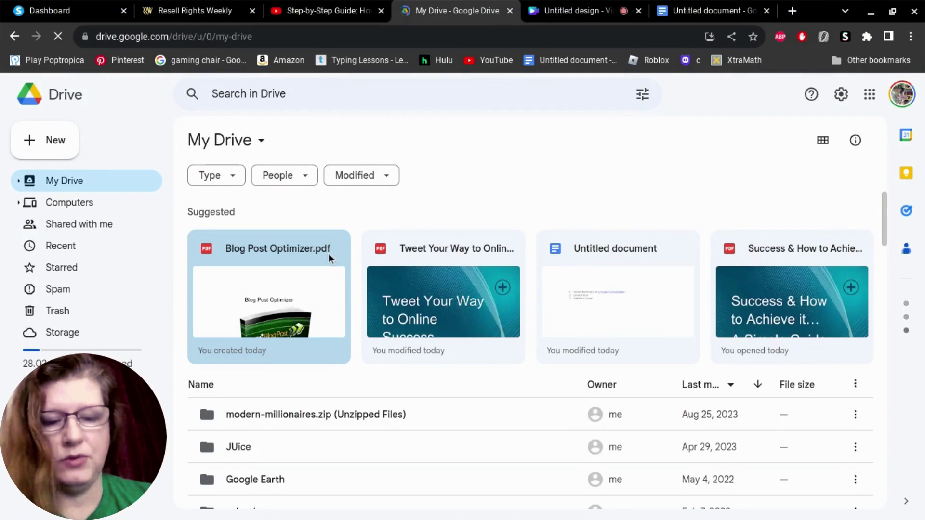
pyautogui.rightClick(295, 312)
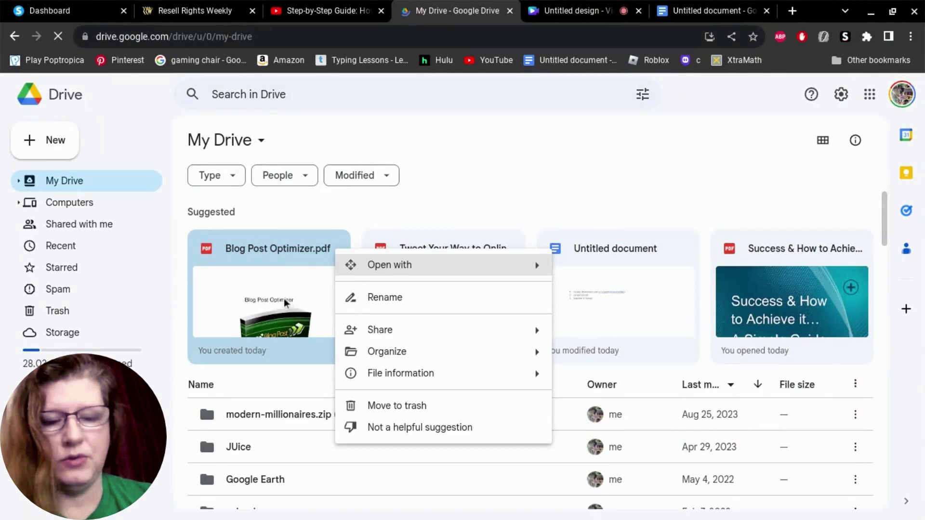
pyautogui.click(329, 326)
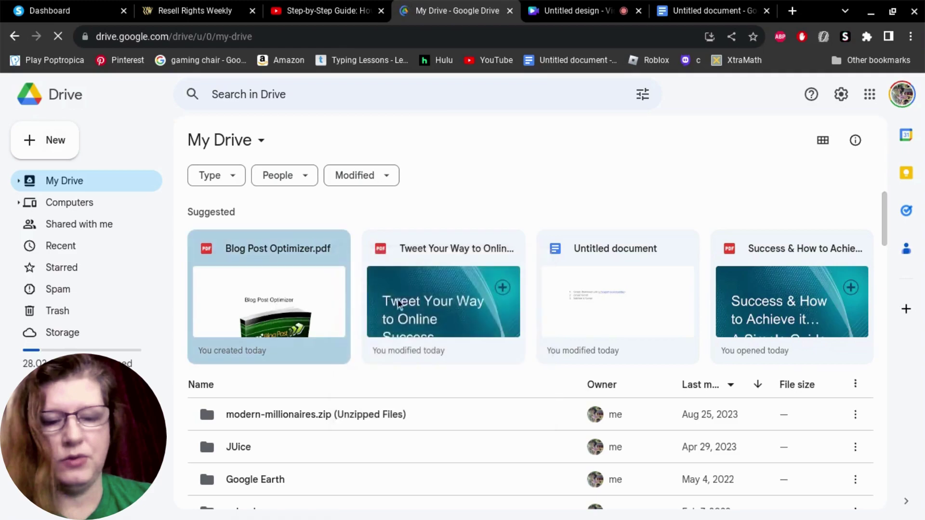
# Step: Preview all seven pages of Blog Post Optimizer.pdf and choose to share it
pyautogui.doubleClick(289, 312)
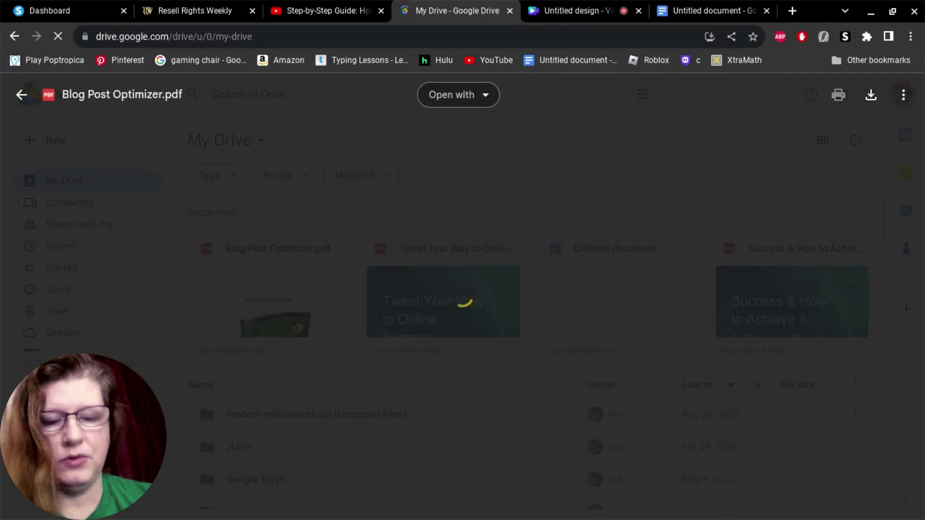
pyautogui.scroll(-5, 440, 308)
pyautogui.scroll(-5, 506, 307)
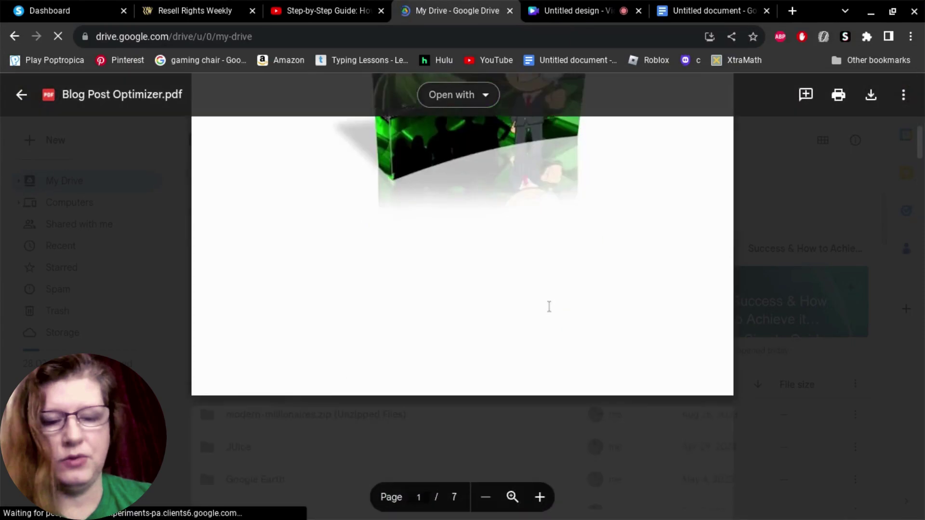
pyautogui.scroll(-5, 548, 307)
pyautogui.scroll(-5, 549, 308)
pyautogui.scroll(-5, 549, 307)
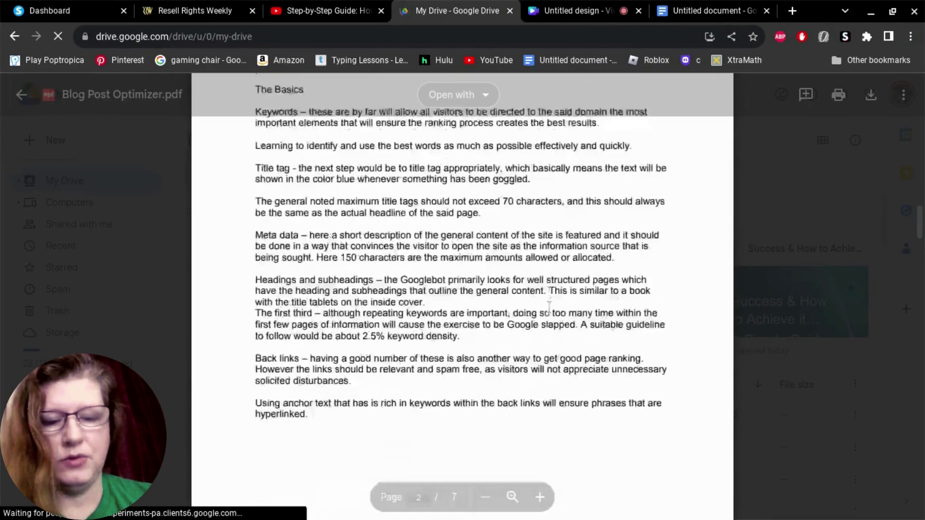
pyautogui.scroll(-5, 549, 307)
pyautogui.scroll(-5, 548, 308)
pyautogui.scroll(-4, 549, 308)
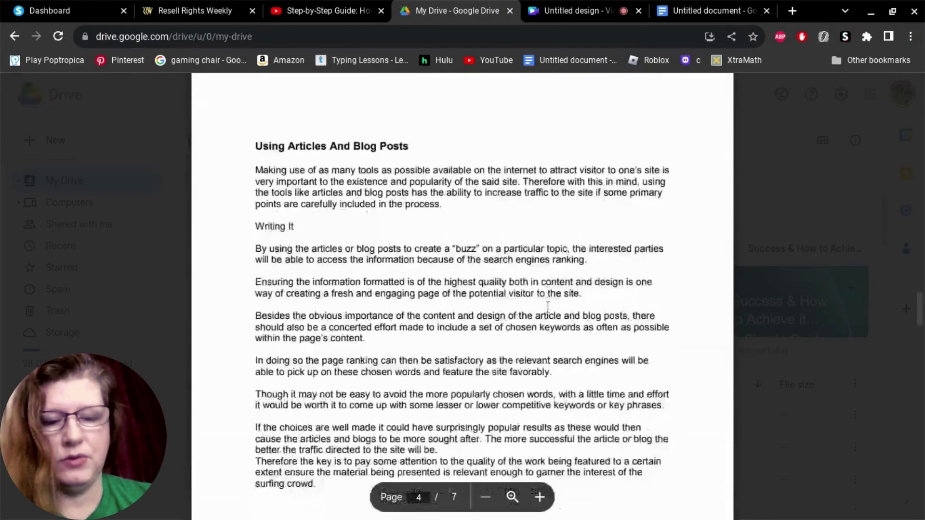
pyautogui.scroll(-5, 493, 273)
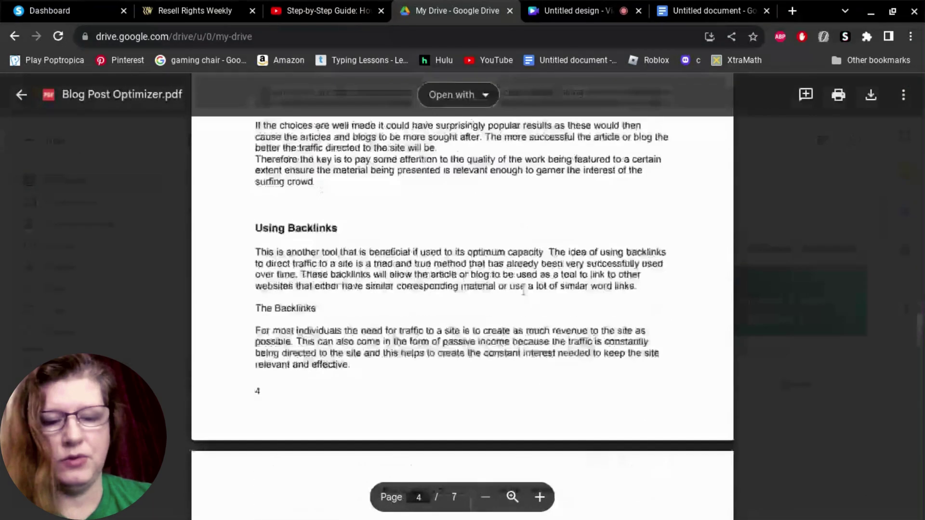
pyautogui.scroll(-5, 506, 282)
pyautogui.scroll(-4, 513, 285)
pyautogui.scroll(-5, 524, 291)
pyautogui.scroll(-5, 523, 291)
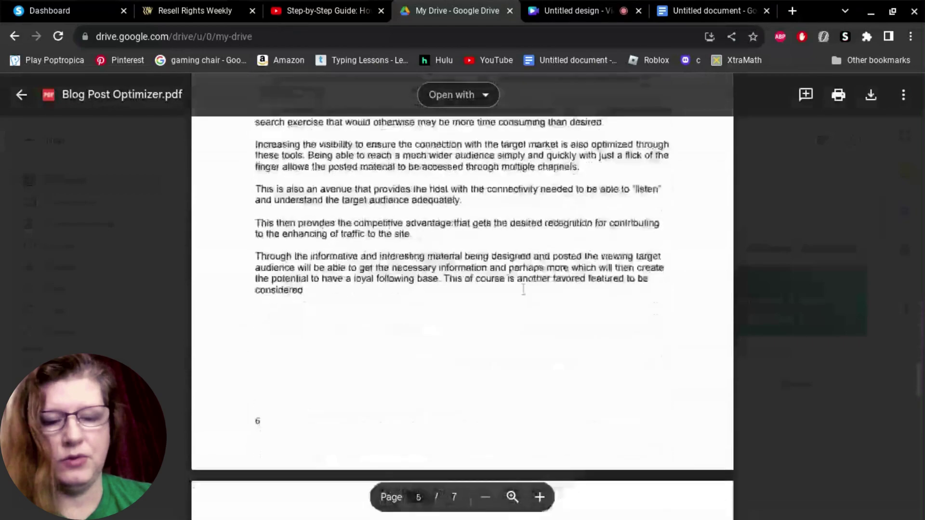
pyautogui.scroll(-5, 524, 290)
pyautogui.scroll(-5, 524, 291)
pyautogui.scroll(-4, 524, 291)
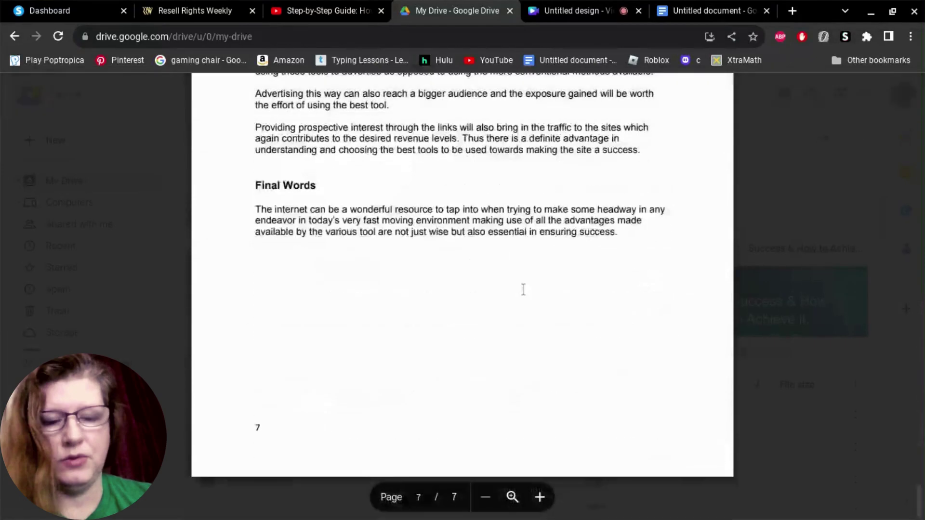
pyautogui.scroll(5, 524, 290)
pyautogui.scroll(5, 523, 291)
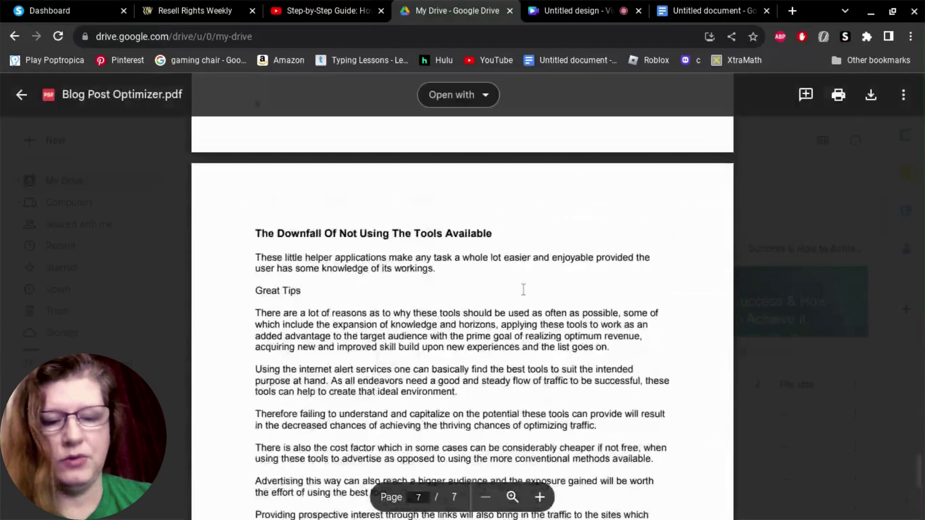
pyautogui.scroll(5, 522, 291)
pyautogui.scroll(4, 520, 292)
pyautogui.scroll(5, 520, 293)
pyautogui.scroll(5, 520, 292)
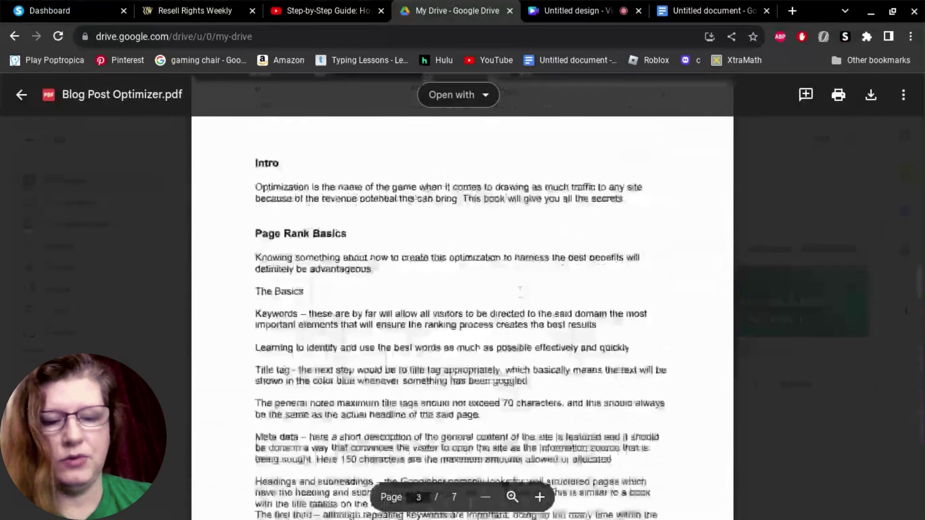
pyautogui.scroll(5, 520, 292)
pyautogui.scroll(4, 520, 293)
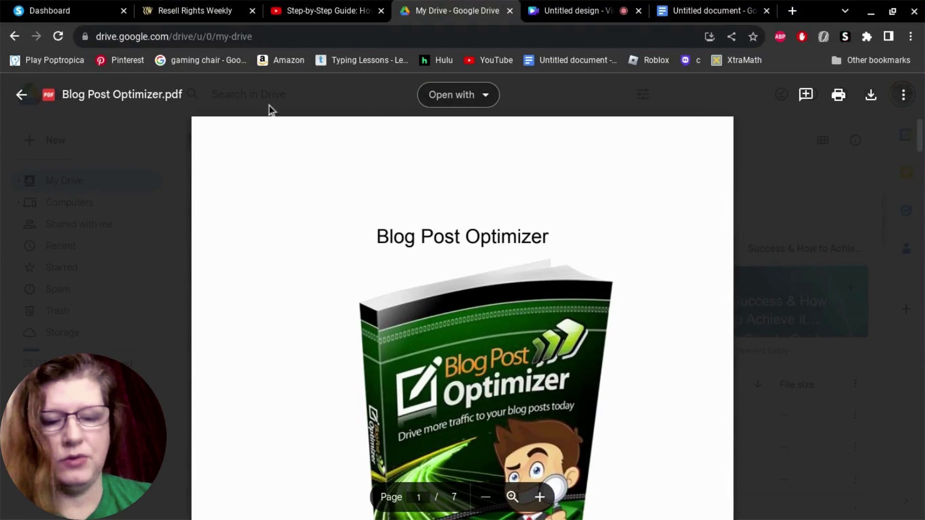
pyautogui.click(904, 95)
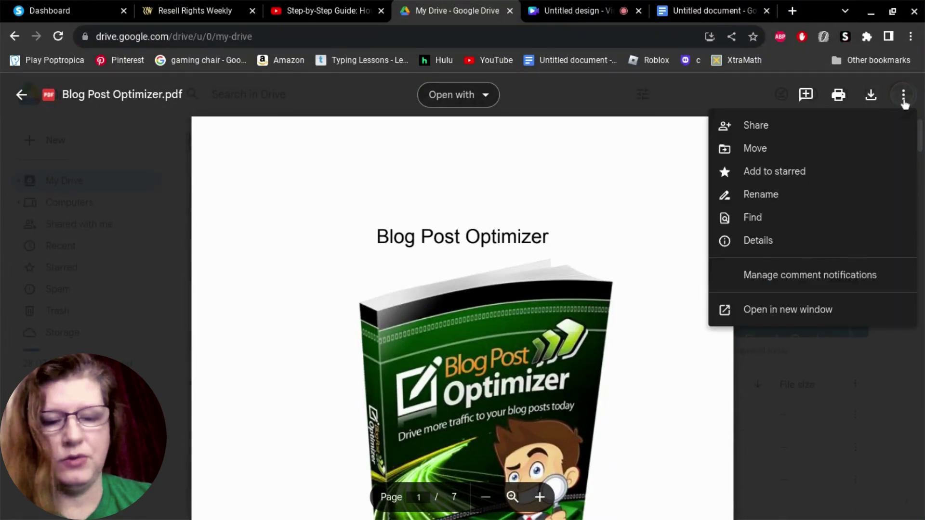
# Step: Set Blog Post Optimizer.pdf general access to Anyone with the link and copy its link
pyautogui.click(756, 126)
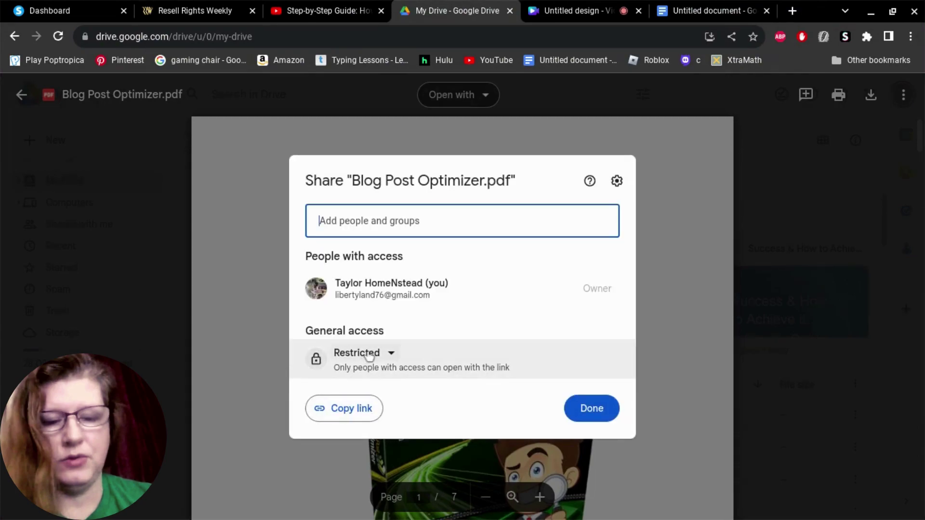
pyautogui.click(361, 353)
pyautogui.click(391, 415)
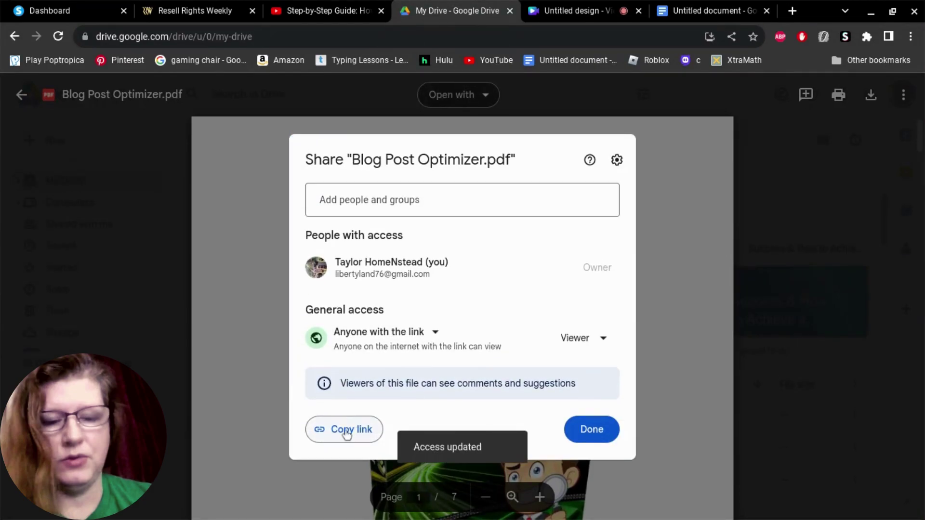
pyautogui.click(347, 432)
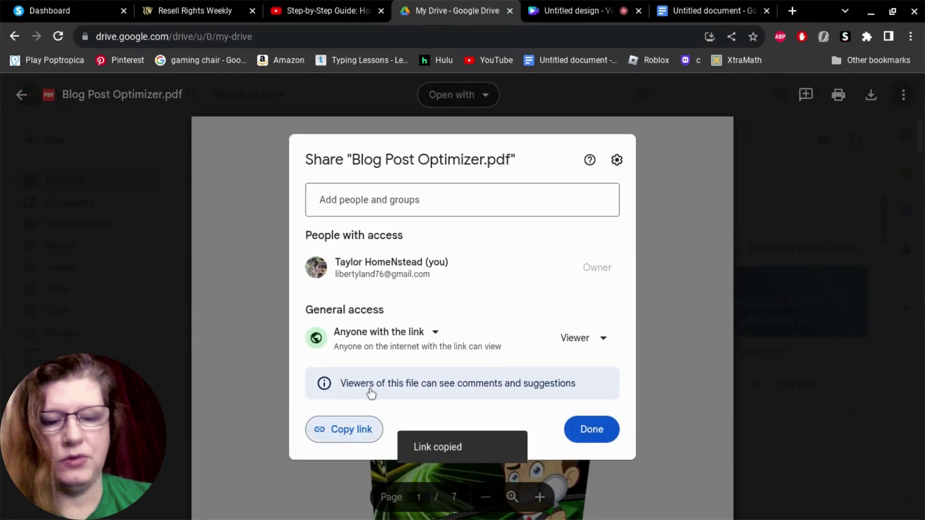
pyautogui.click(591, 429)
# Step: Paste the copied Drive share link onto the empty line below the notes' to-do list
pyautogui.click(715, 10)
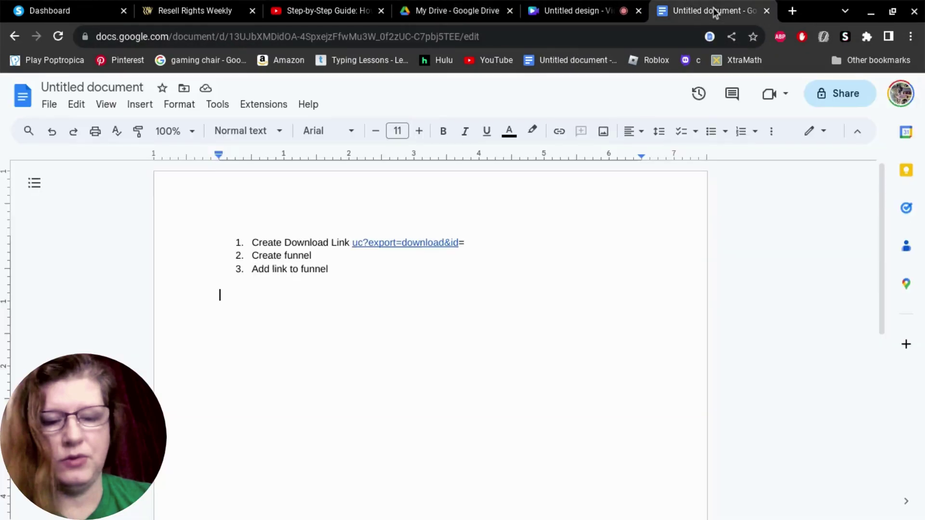
pyautogui.rightClick(270, 303)
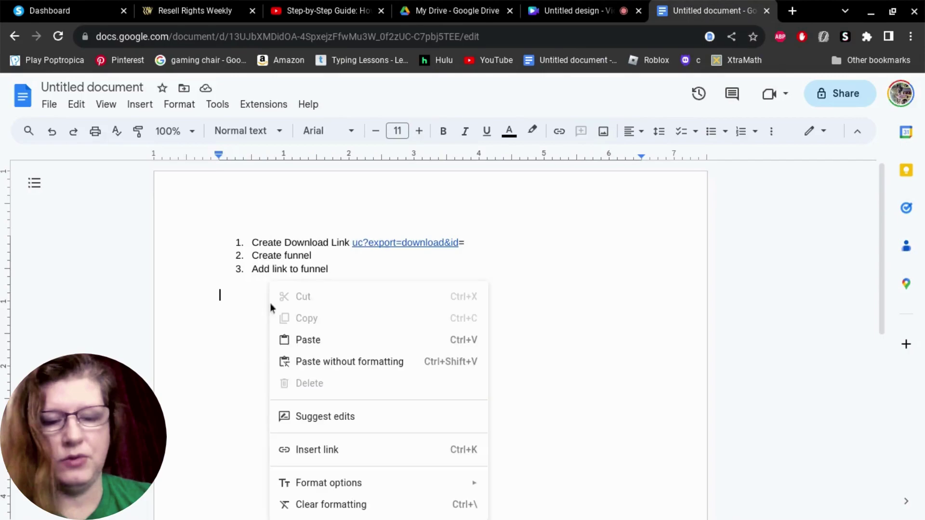
pyautogui.click(308, 340)
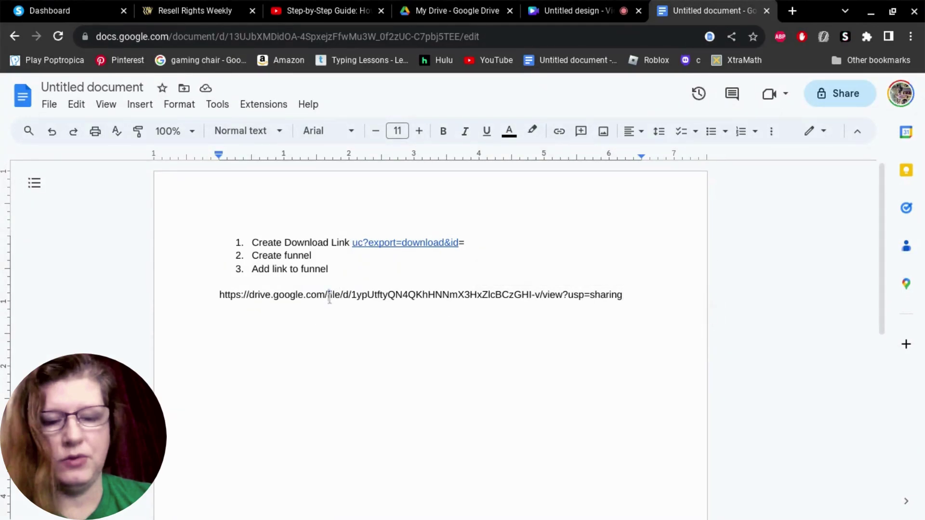
# Step: Rewrite the link as a uc?export=download&id= URL, removing /view?usp=sharing
pyautogui.moveTo(327, 295); pyautogui.dragTo(349, 297)
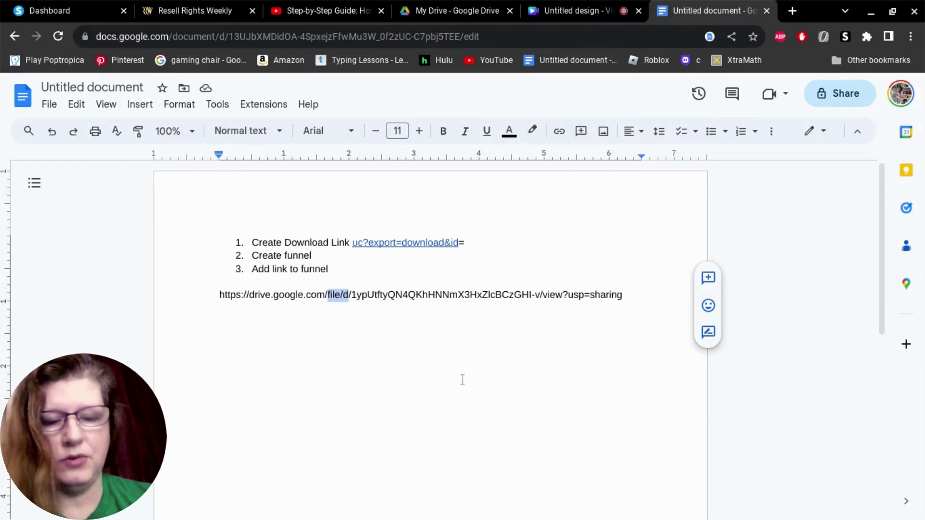
pyautogui.press('BackSpace')
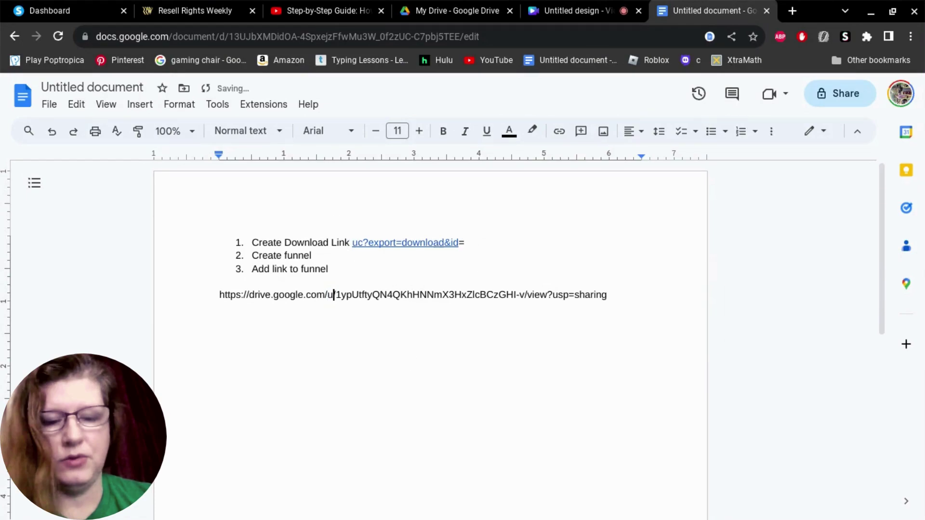
pyautogui.write('uc')
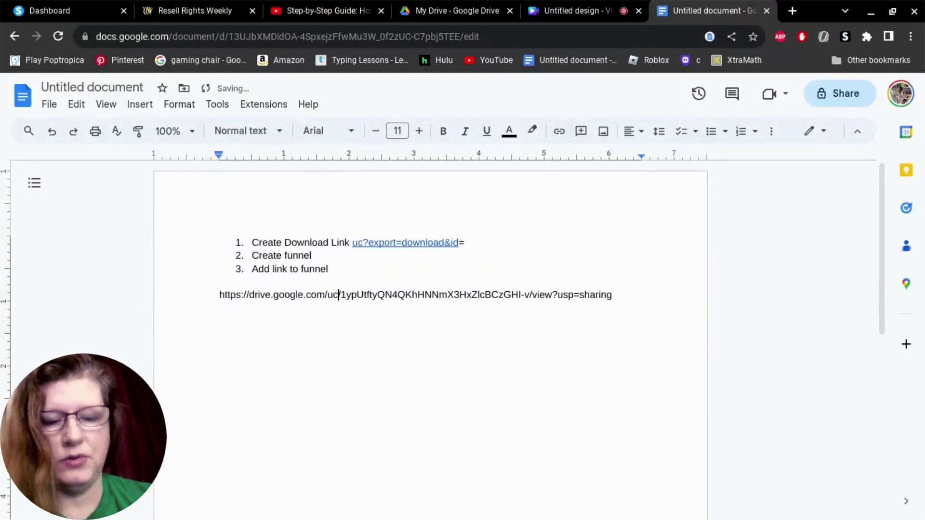
pyautogui.write('?')
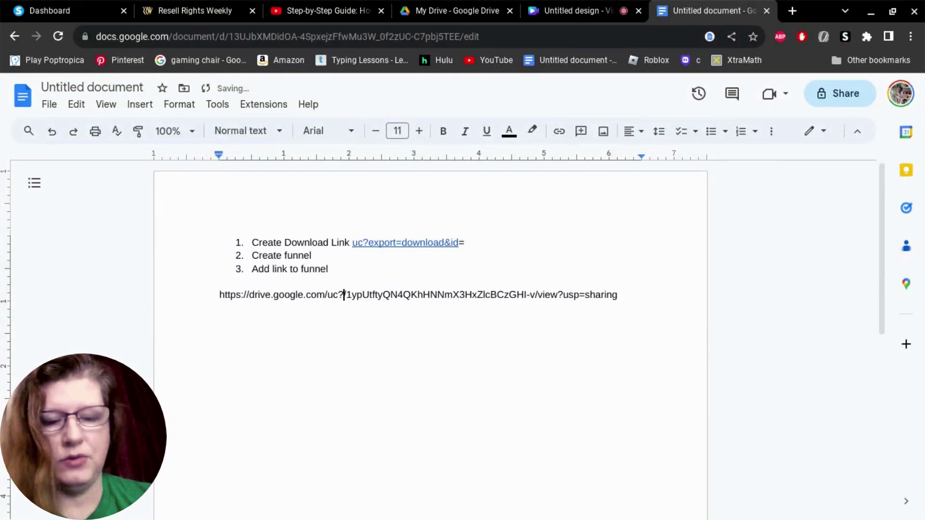
pyautogui.write('expo')
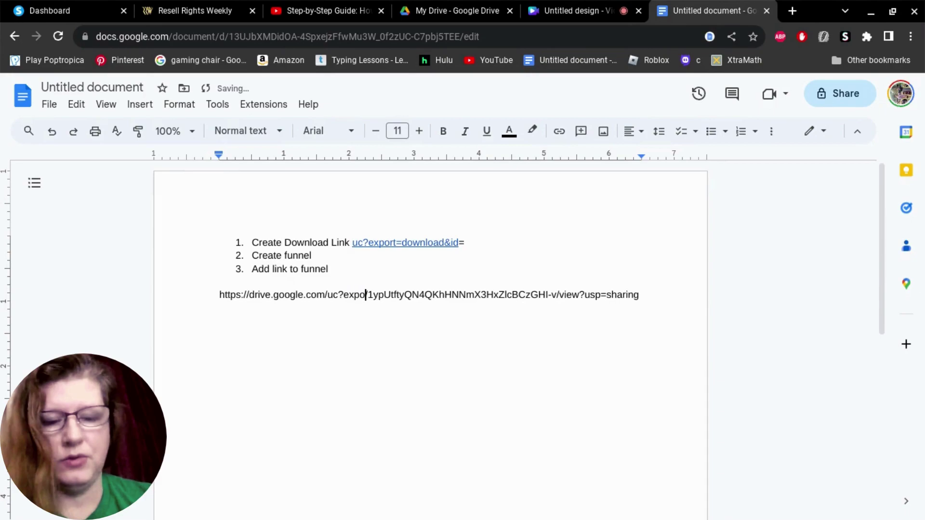
pyautogui.write('rt=')
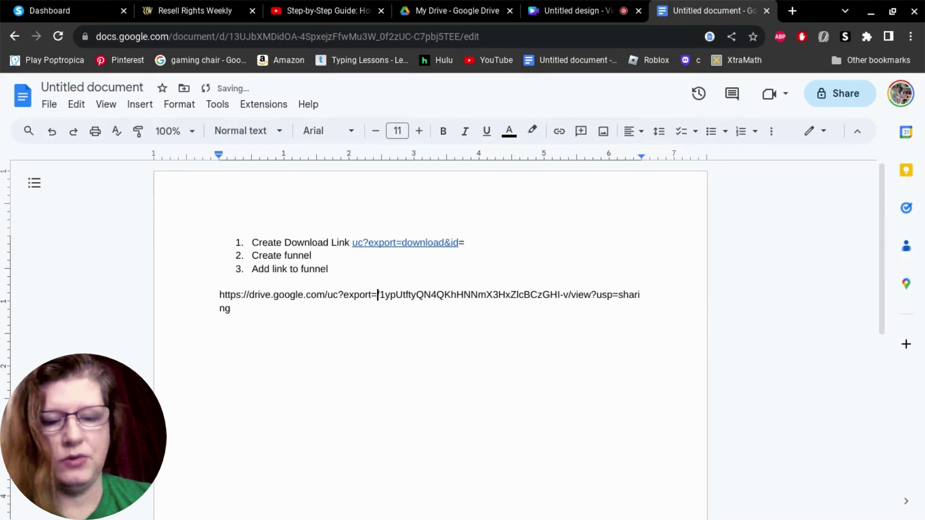
pyautogui.write('dow')
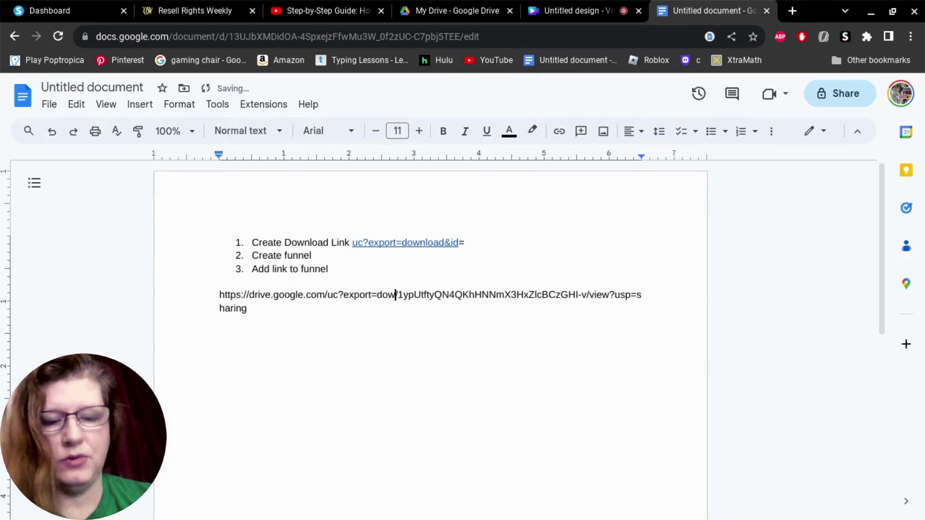
pyautogui.write('nload')
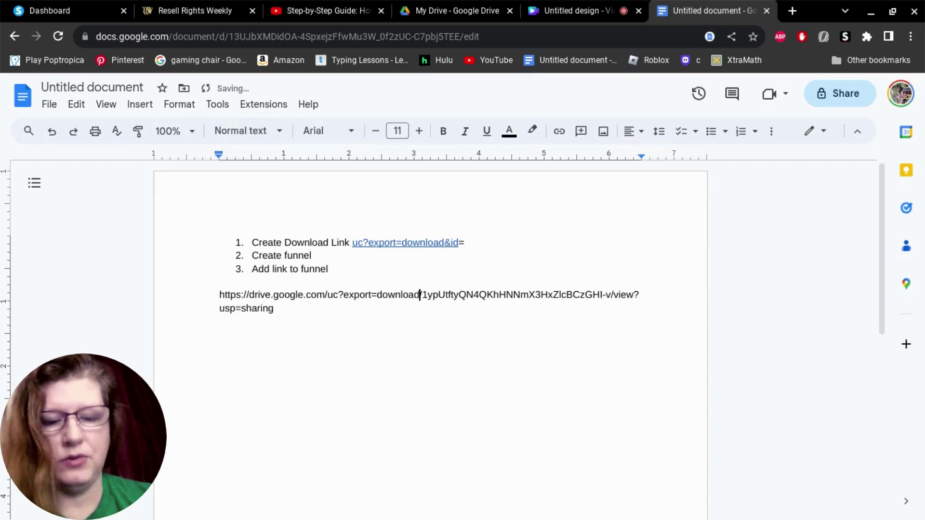
pyautogui.write('&id')
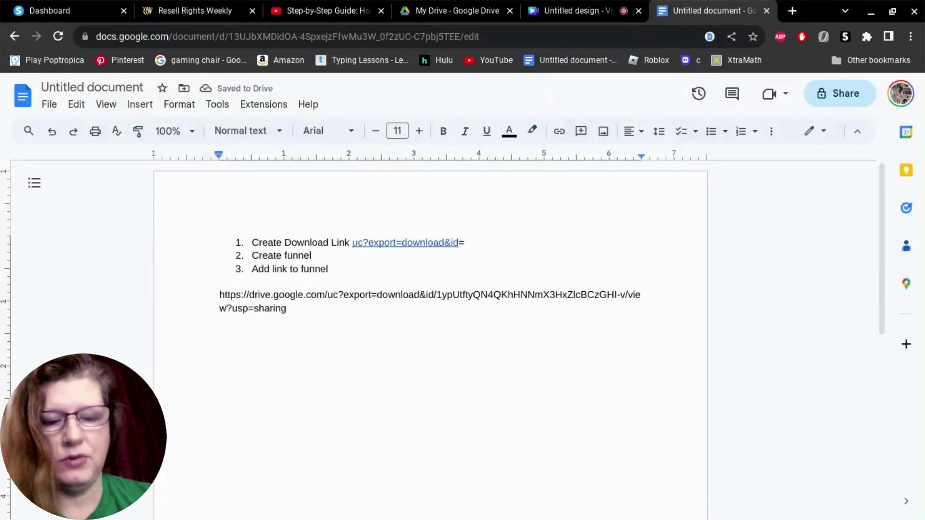
pyautogui.write('=')
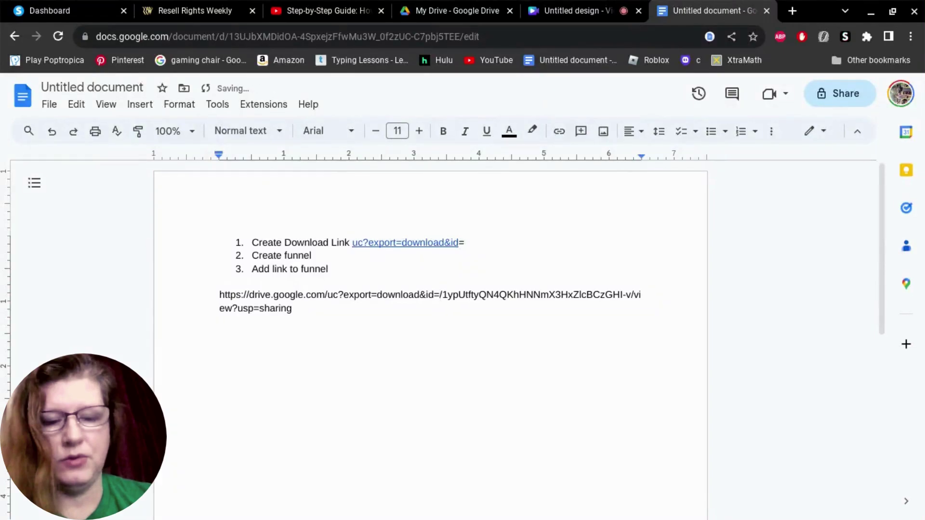
pyautogui.press('Delete')
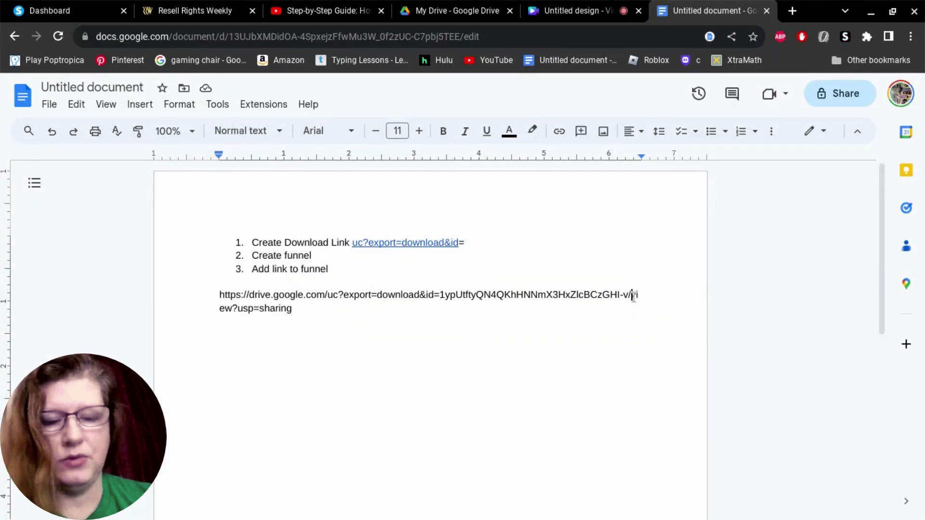
pyautogui.moveTo(632, 295); pyautogui.dragTo(642, 307)
pyautogui.press('BackSpace')
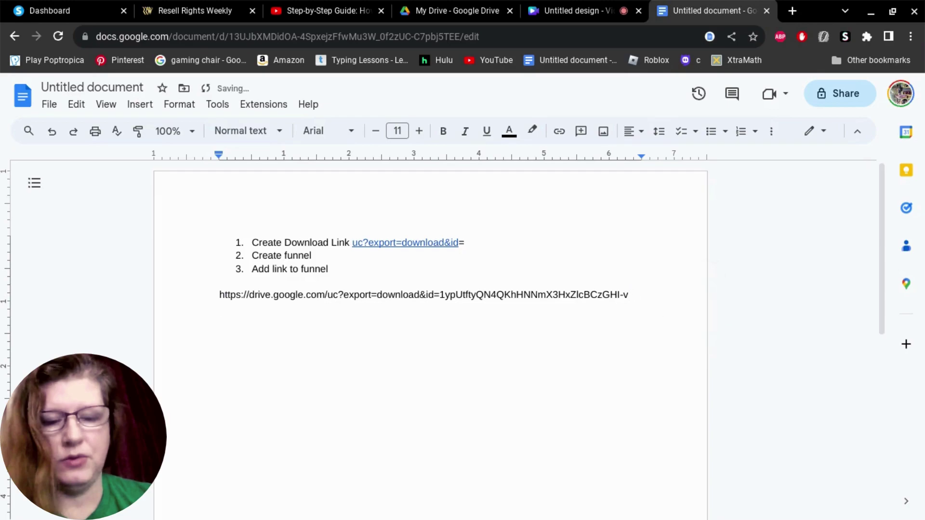
pyautogui.press('Return')
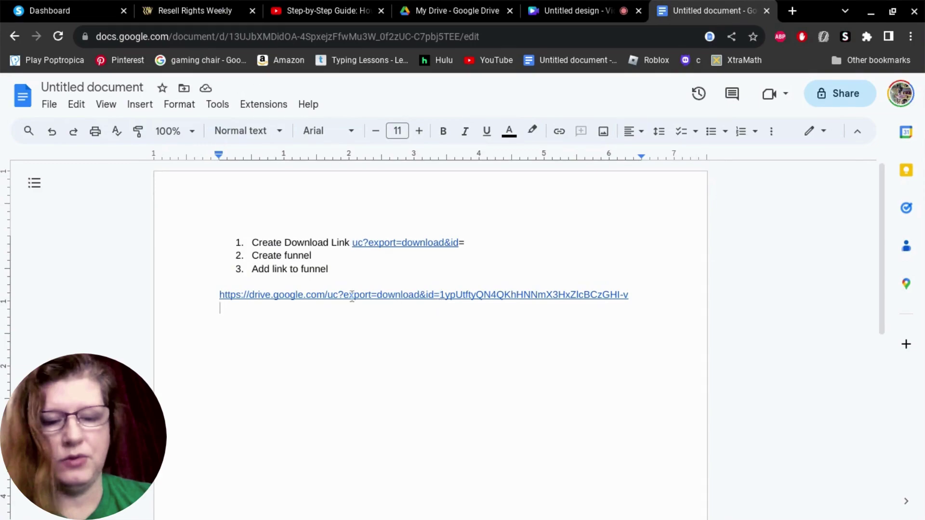
# Step: Select the rewritten download link, then open a new Chrome incognito window
pyautogui.moveTo(221, 294); pyautogui.dragTo(529, 309)
pyautogui.hotkey('ctrl', 'c')
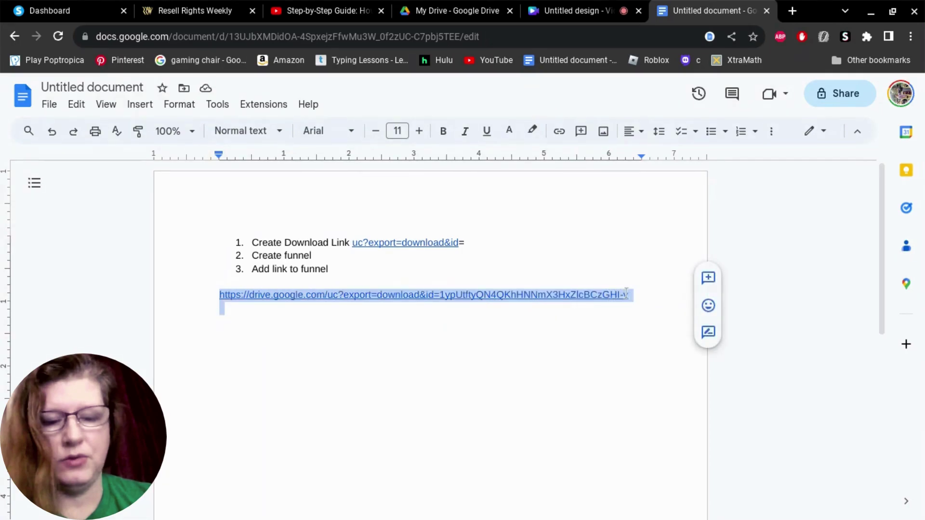
pyautogui.click(629, 294)
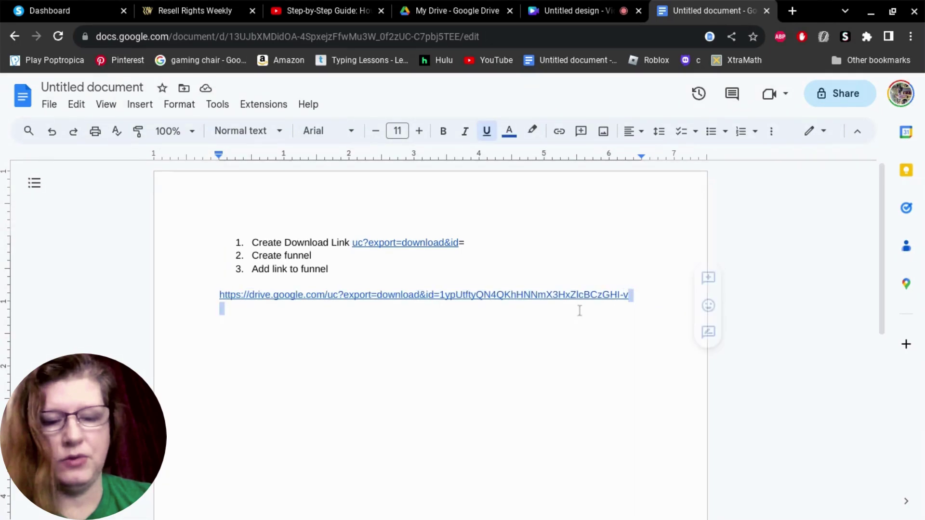
pyautogui.moveTo(630, 294); pyautogui.dragTo(220, 297)
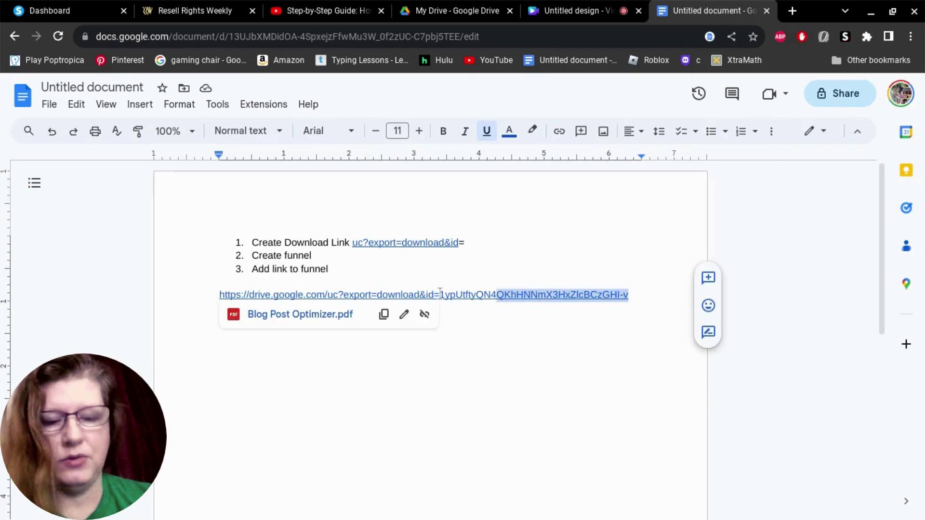
pyautogui.rightClick(235, 295)
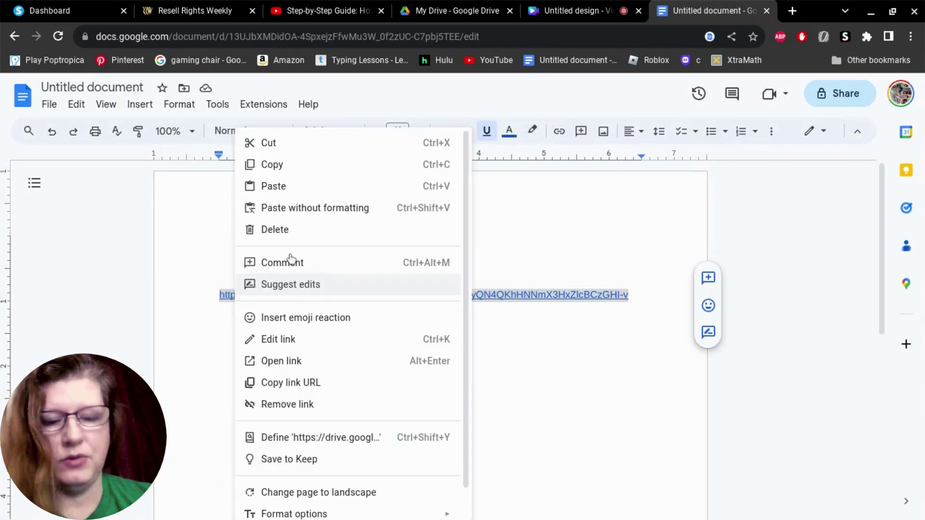
pyautogui.click(272, 164)
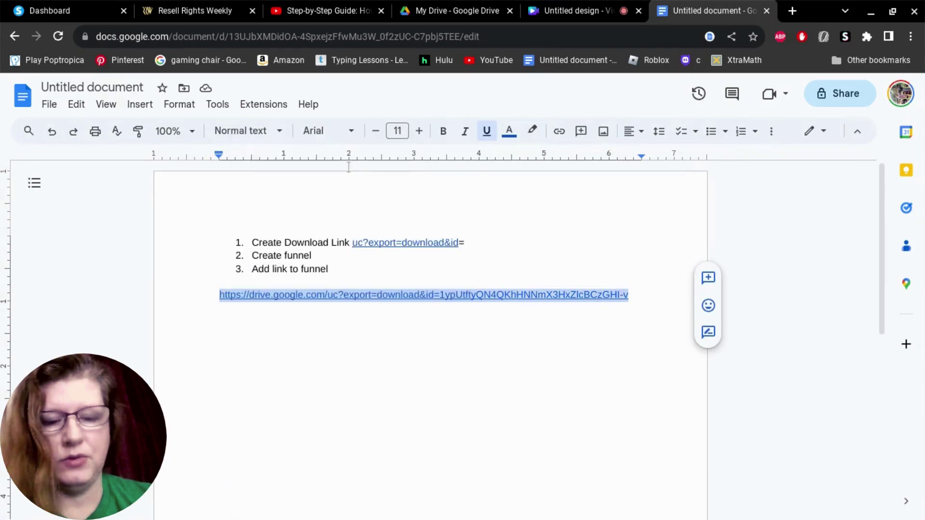
pyautogui.click(911, 36)
pyautogui.click(826, 96)
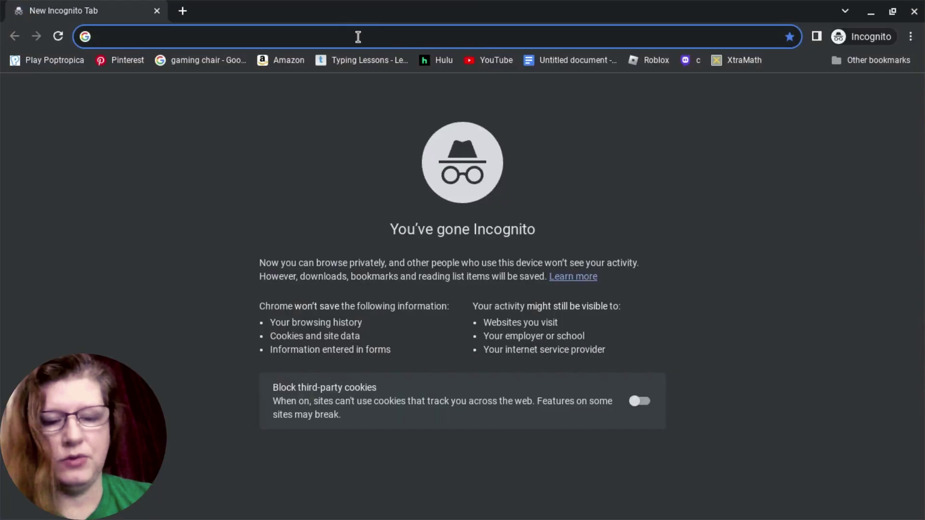
# Step: Load the download link in the incognito window to get Blog Post Optimizer.pdf, then return to the notes
pyautogui.hotkey('ctrl', 'v')
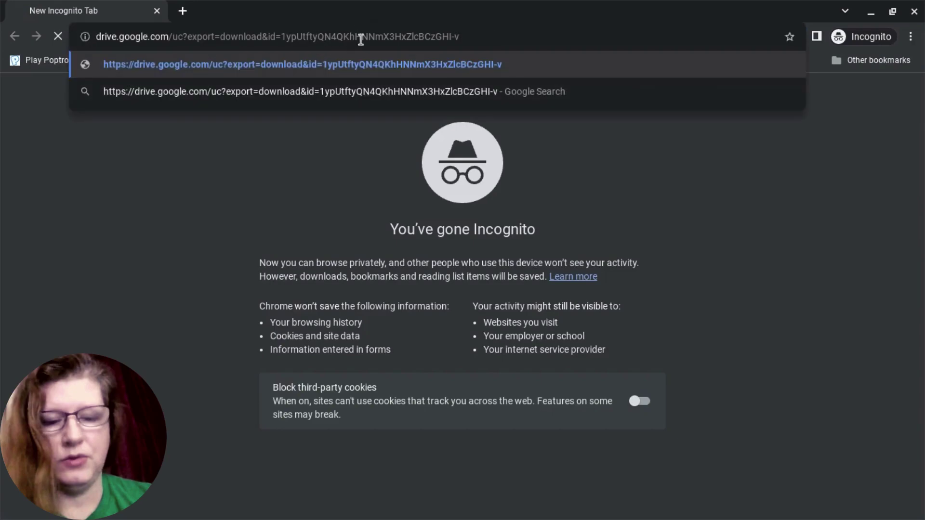
pyautogui.press('Return')
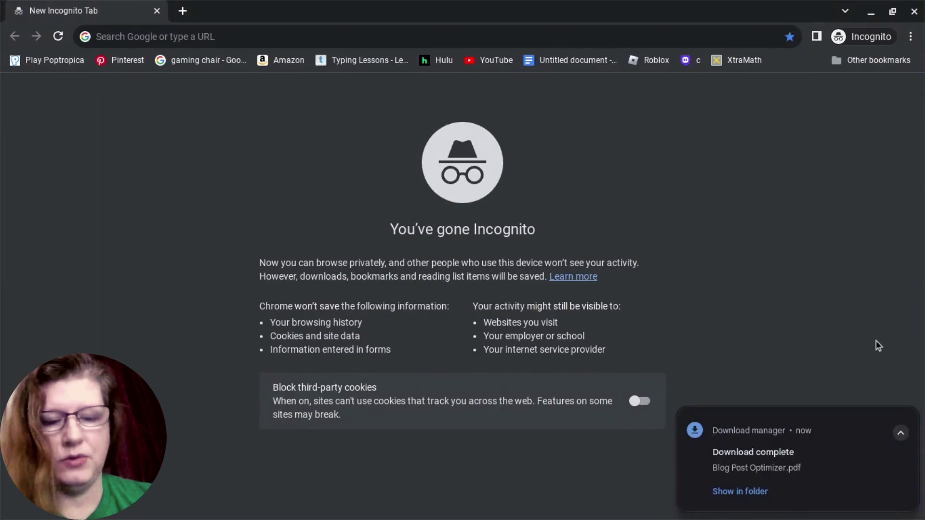
pyautogui.click(871, 13)
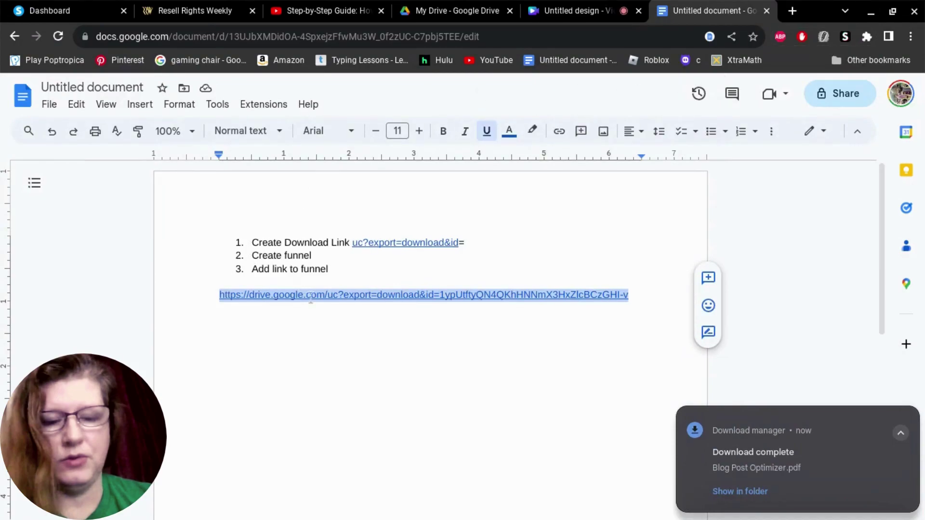
pyautogui.click(266, 332)
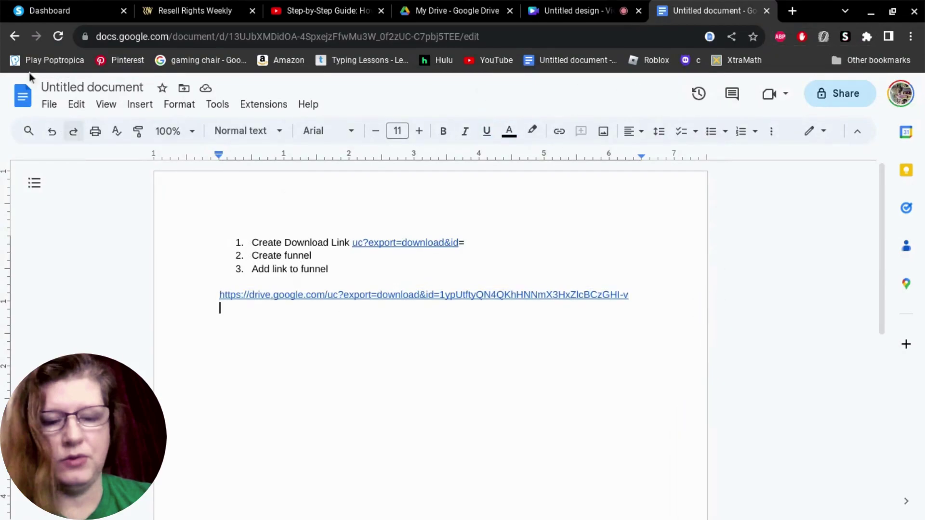
# Step: Switch to the systeme.io Funnels dashboard and open the Create funnel form
pyautogui.click(53, 10)
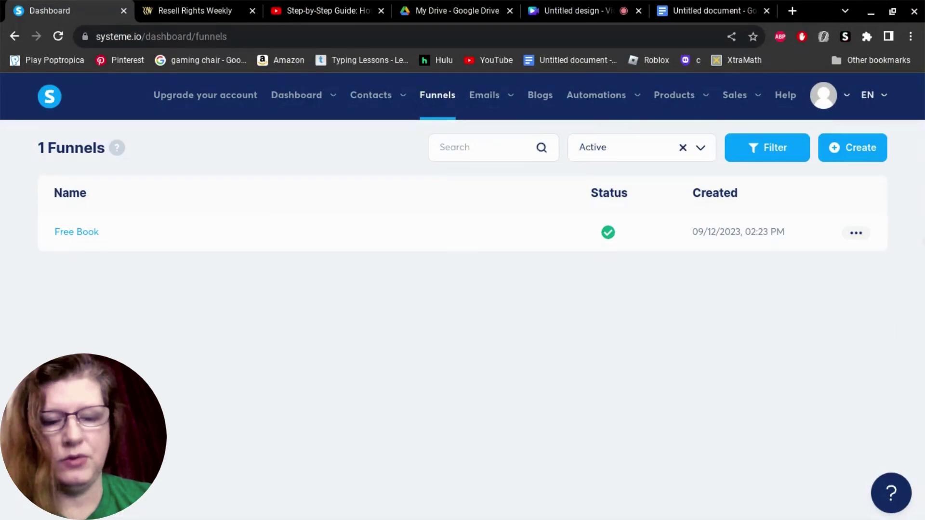
pyautogui.click(853, 148)
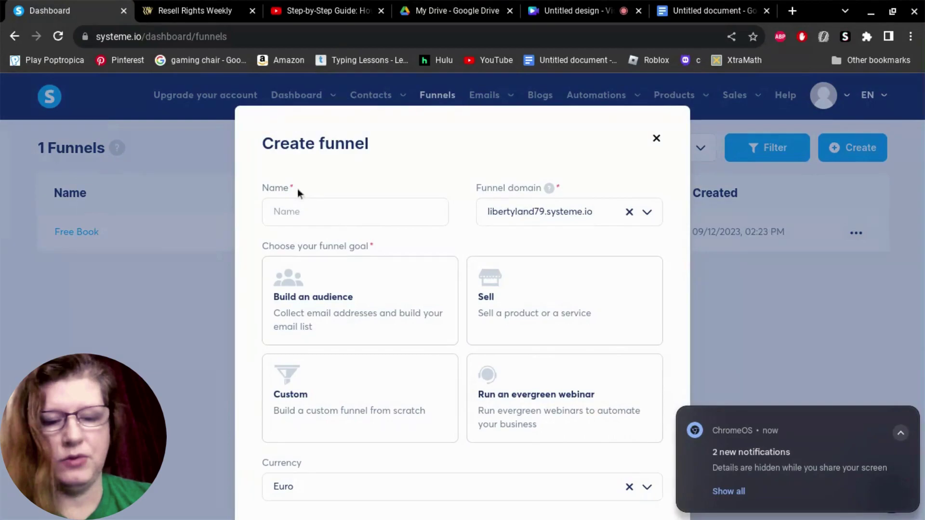
# Step: Save a new 'Free Blogging e book' funnel with the Build an audience goal and U.S. Dollar currency
pyautogui.click(297, 214)
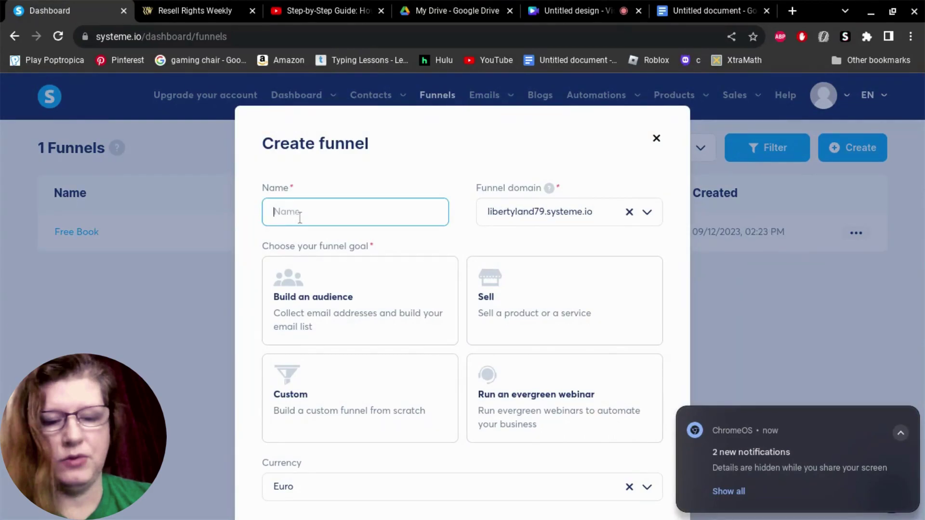
pyautogui.write('Free Blogging e book')
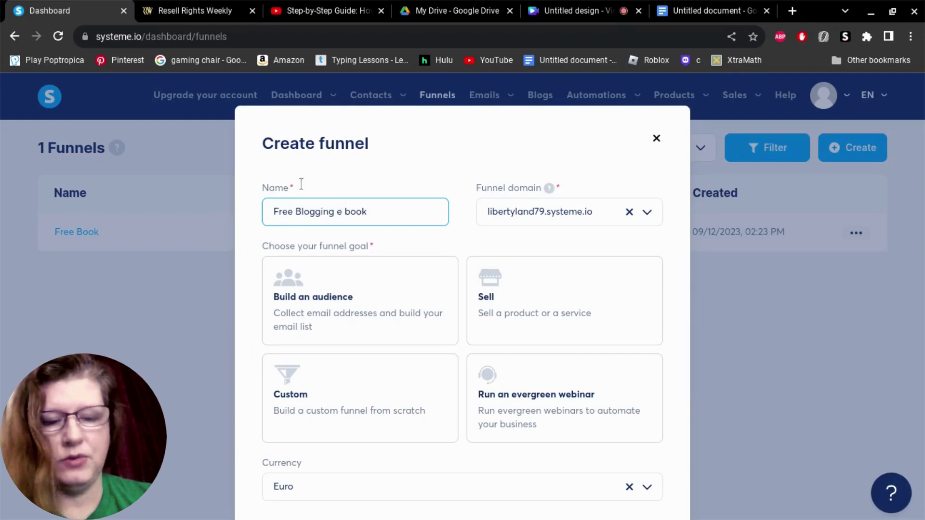
pyautogui.click(355, 332)
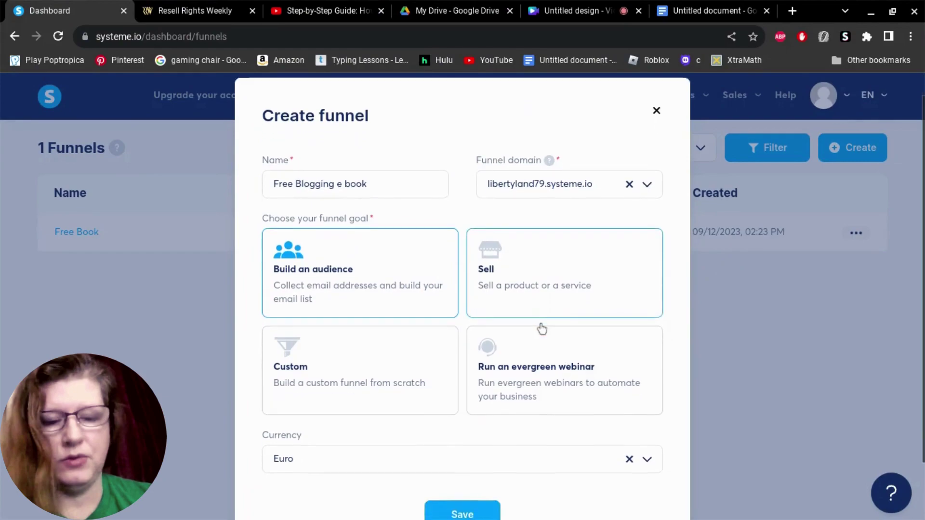
pyautogui.scroll(-2, 542, 329)
pyautogui.click(648, 394)
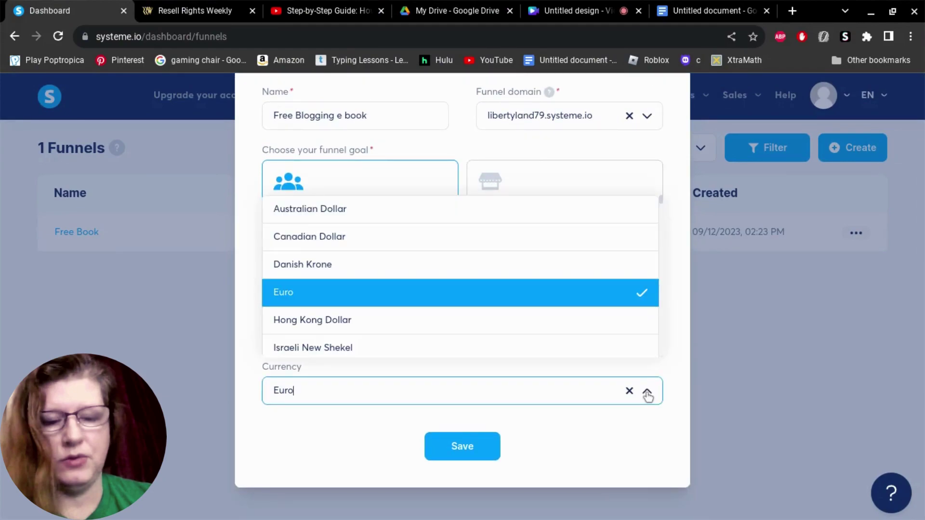
pyautogui.scroll(-3, 424, 300)
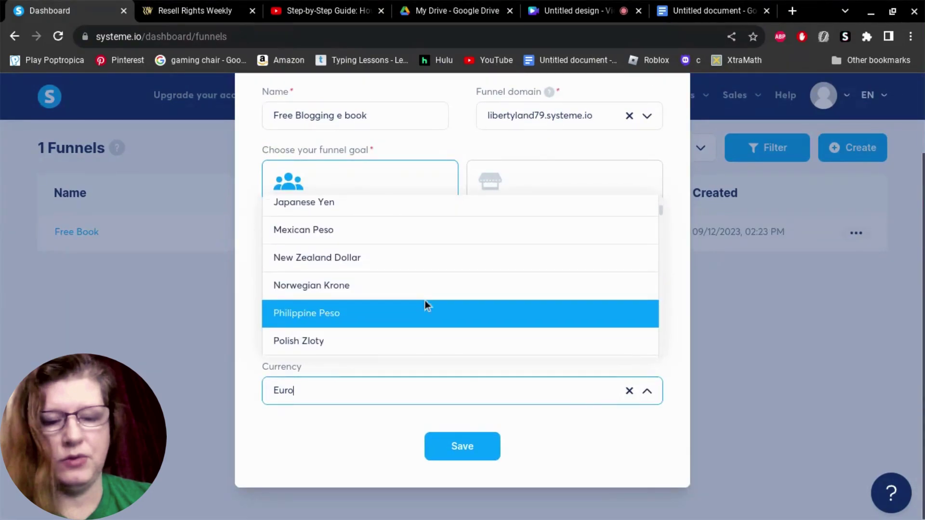
pyautogui.scroll(-2, 425, 300)
pyautogui.scroll(-2, 425, 300)
pyautogui.scroll(-2, 426, 300)
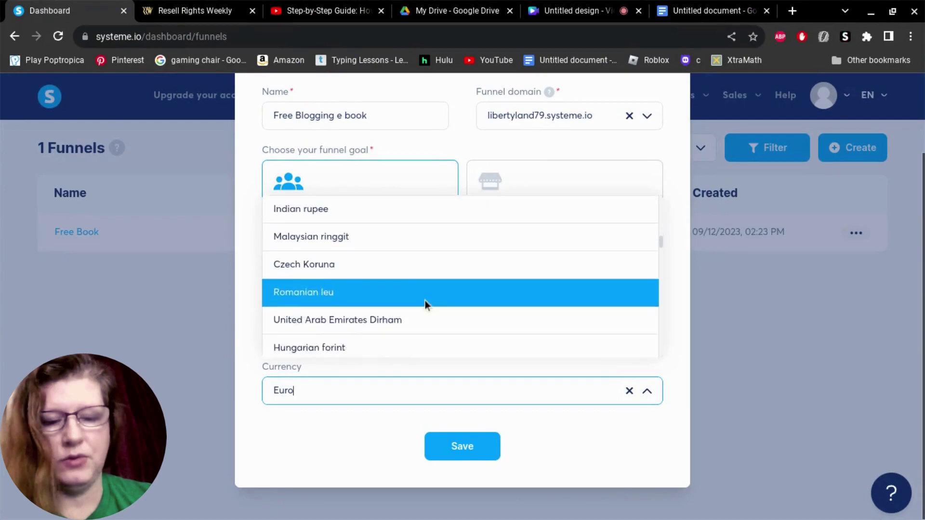
pyautogui.scroll(-2, 425, 300)
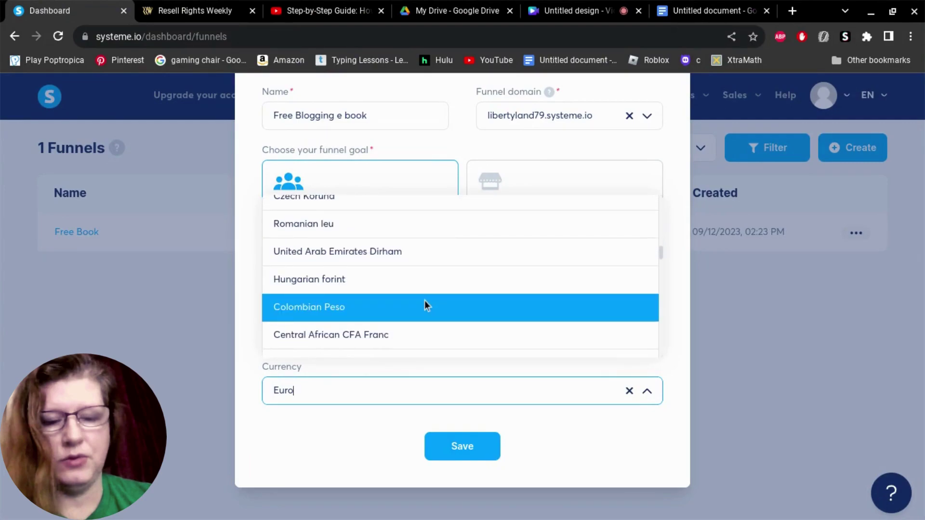
pyautogui.scroll(-2, 424, 300)
pyautogui.scroll(-1, 424, 300)
pyautogui.scroll(-2, 424, 300)
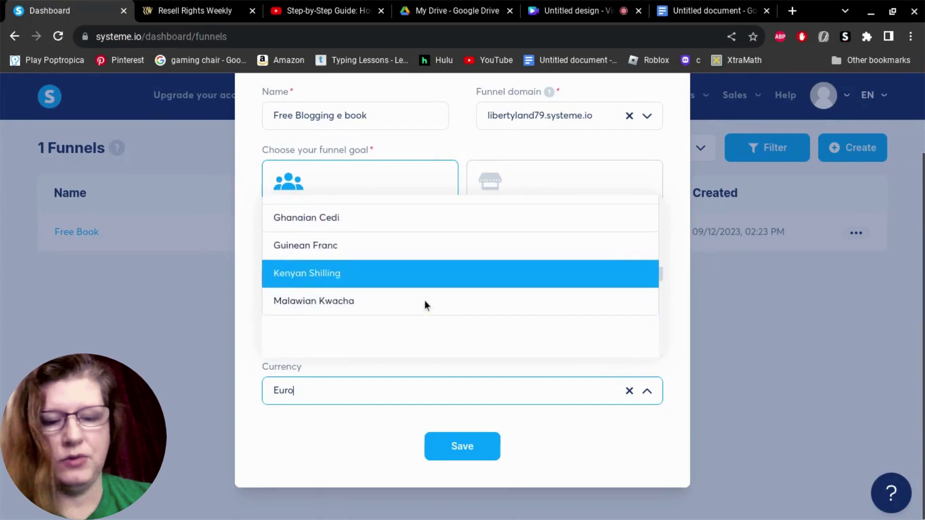
pyautogui.scroll(-2, 424, 301)
pyautogui.scroll(-2, 424, 300)
pyautogui.scroll(-1, 424, 300)
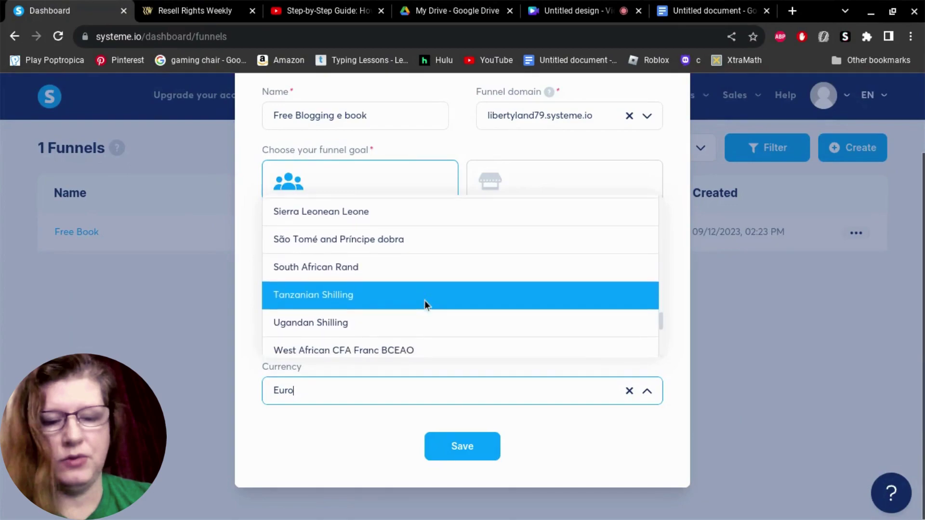
pyautogui.scroll(-1, 424, 300)
pyautogui.scroll(-1, 424, 300)
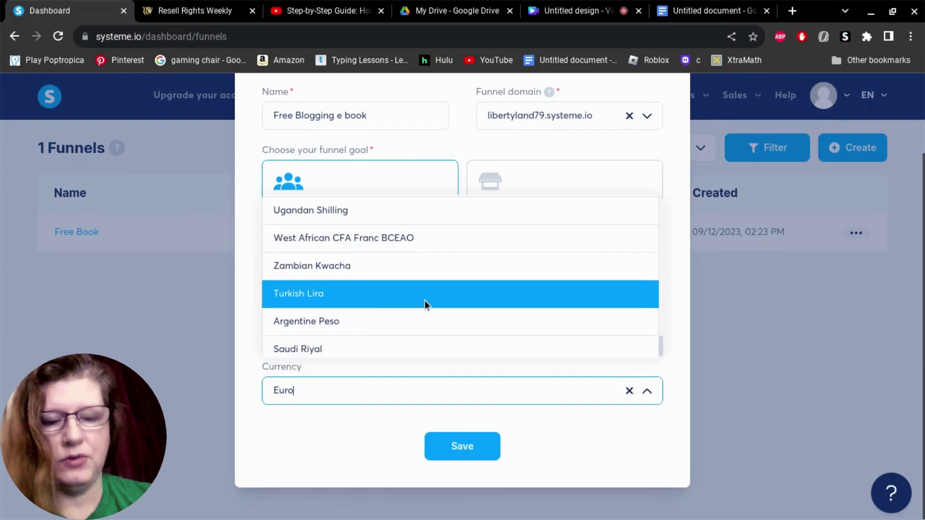
pyautogui.scroll(2, 424, 301)
pyautogui.scroll(2, 424, 300)
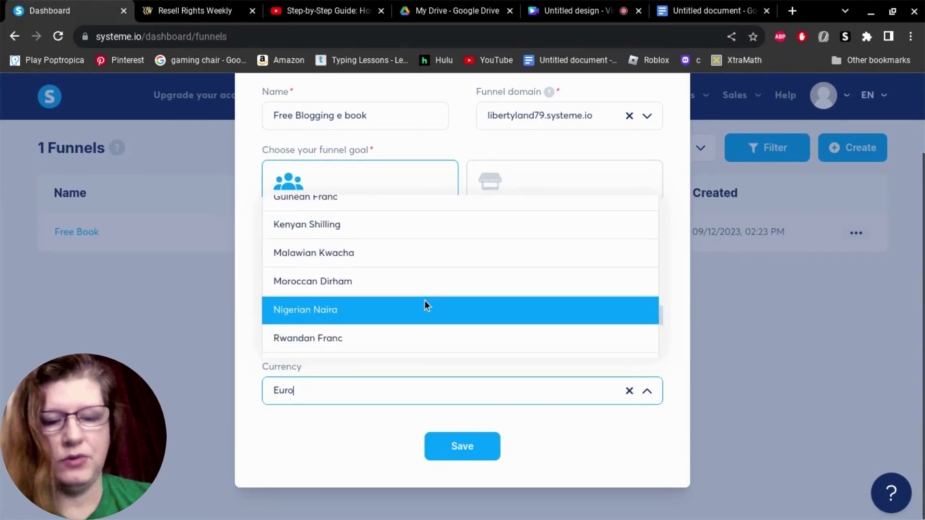
pyautogui.scroll(1, 425, 300)
pyautogui.scroll(1, 424, 299)
pyautogui.scroll(1, 424, 300)
pyautogui.scroll(1, 424, 300)
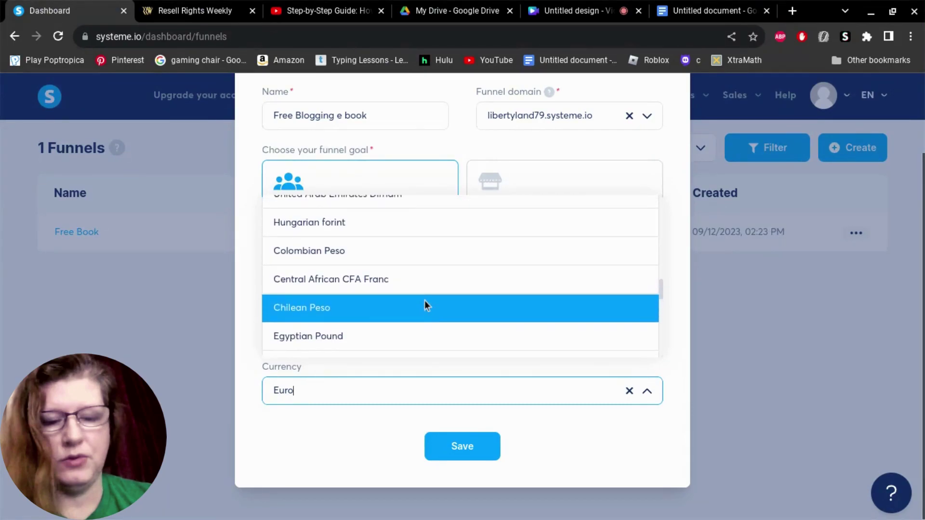
pyautogui.scroll(1, 425, 300)
pyautogui.scroll(1, 424, 300)
pyautogui.scroll(1, 424, 301)
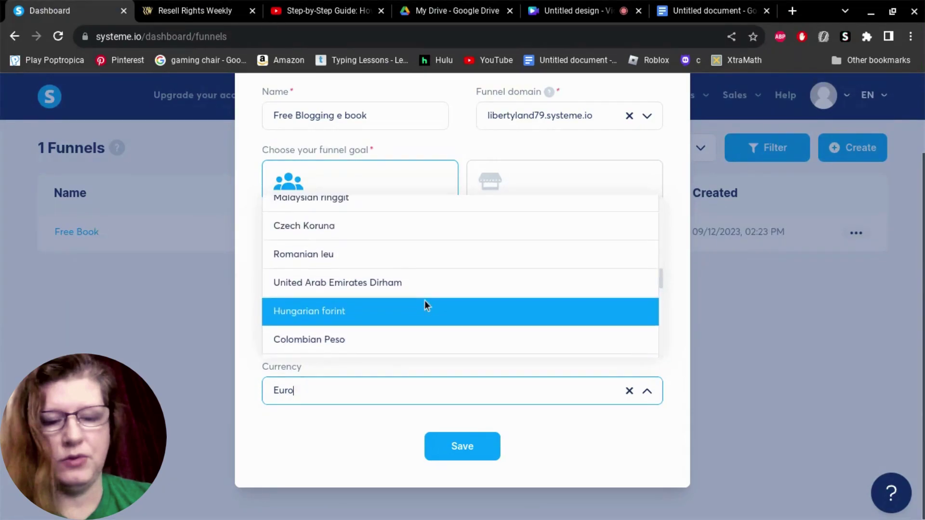
pyautogui.scroll(1, 425, 299)
pyautogui.scroll(1, 424, 300)
pyautogui.scroll(1, 425, 300)
pyautogui.scroll(1, 425, 300)
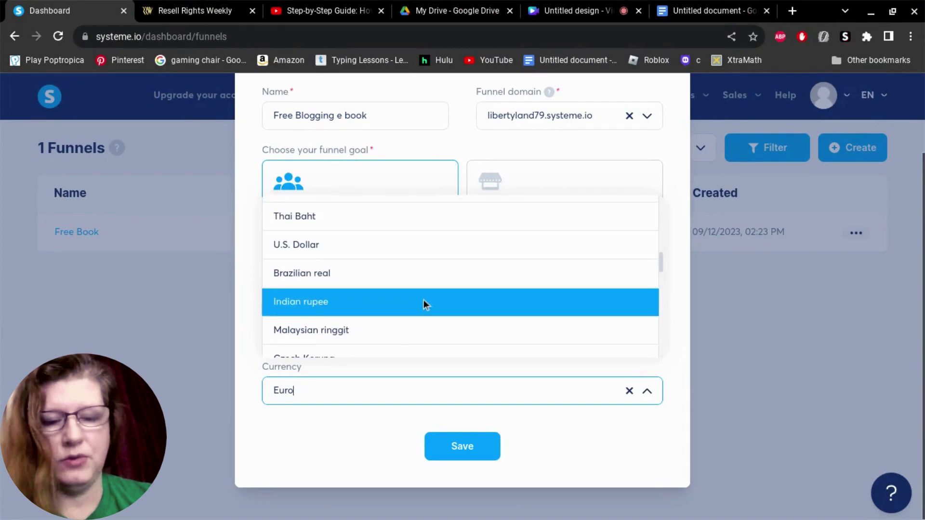
pyautogui.click(347, 245)
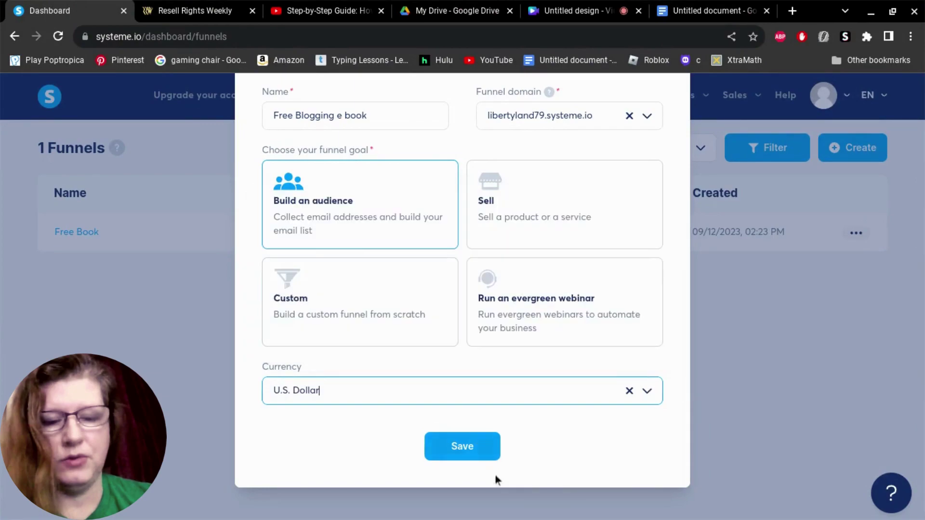
pyautogui.click(464, 447)
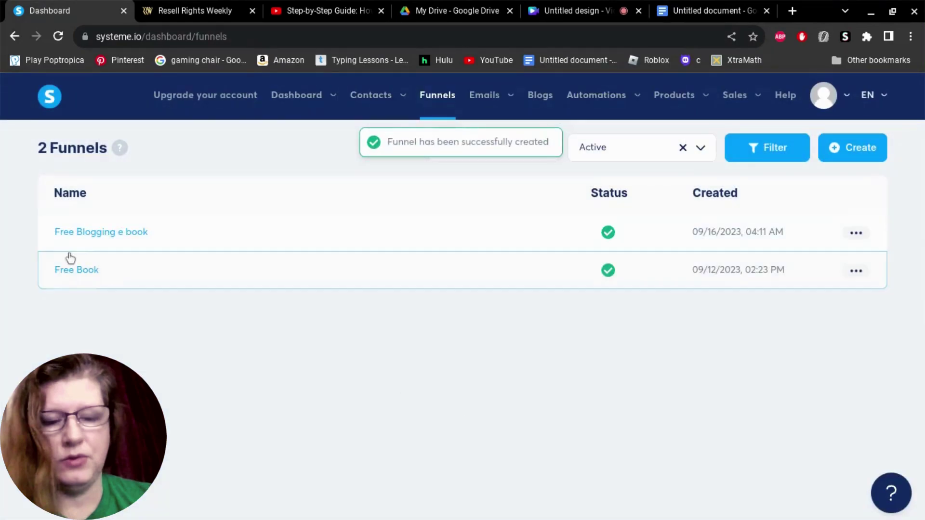
# Step: Give the funnel's squeeze page the 'Build a landing page in minutes' ebook template and start editing it
pyautogui.click(116, 233)
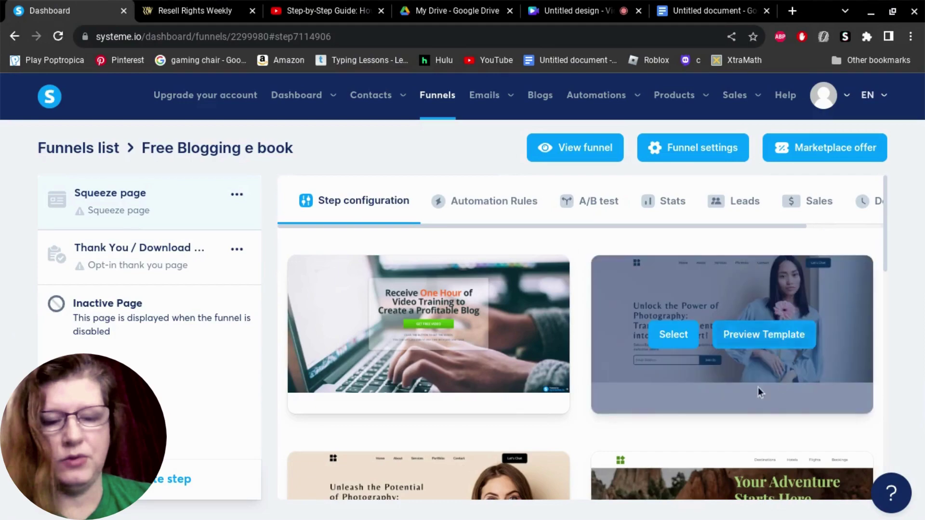
pyautogui.scroll(-3, 644, 354)
pyautogui.scroll(-2, 643, 354)
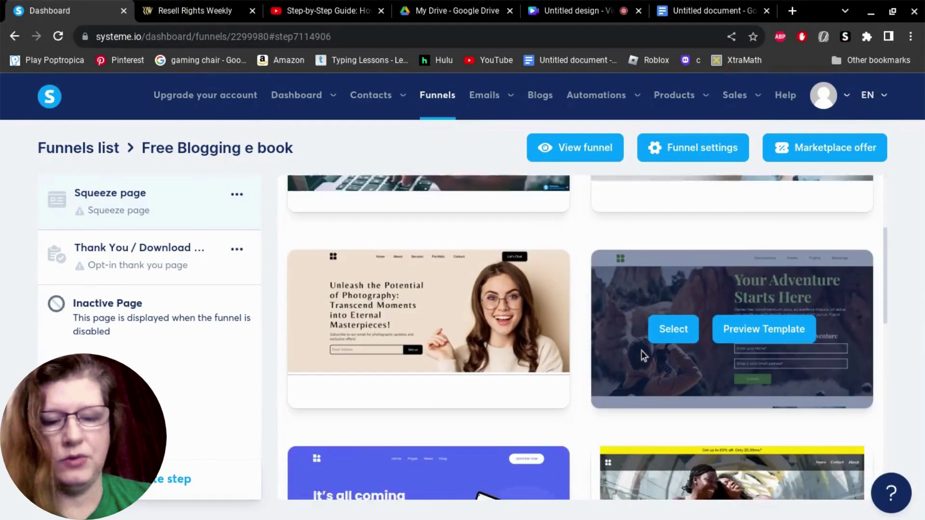
pyautogui.scroll(-3, 643, 354)
pyautogui.scroll(-3, 636, 358)
pyautogui.scroll(-3, 630, 358)
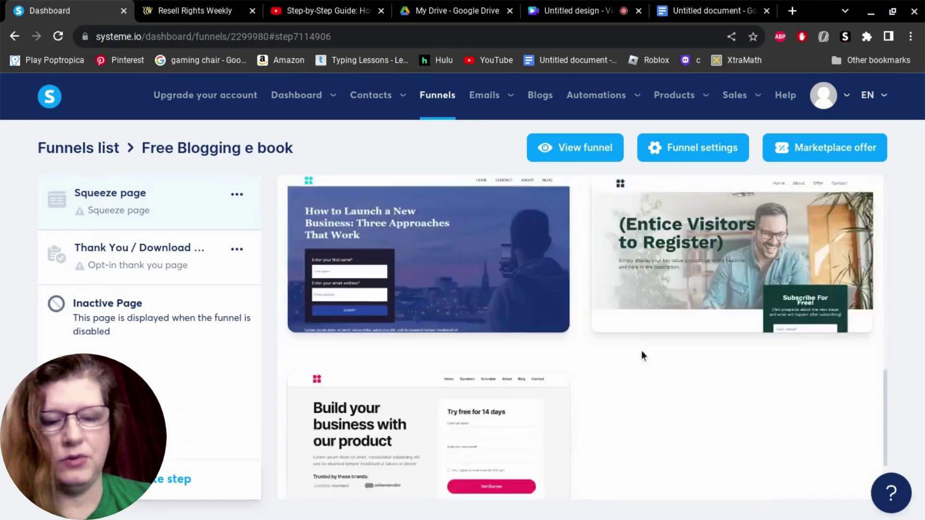
pyautogui.scroll(-2, 620, 362)
pyautogui.scroll(-1, 620, 361)
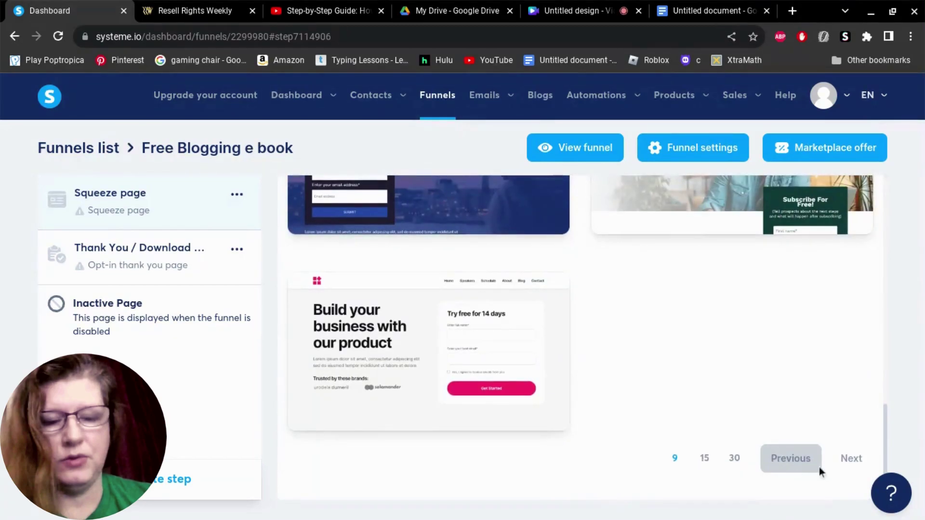
pyautogui.click(852, 459)
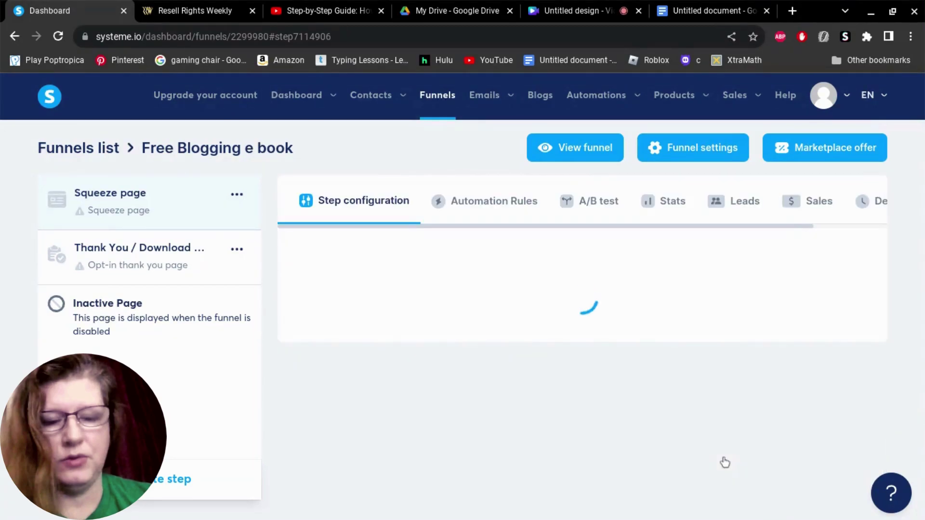
pyautogui.scroll(-3, 602, 373)
pyautogui.scroll(-4, 602, 372)
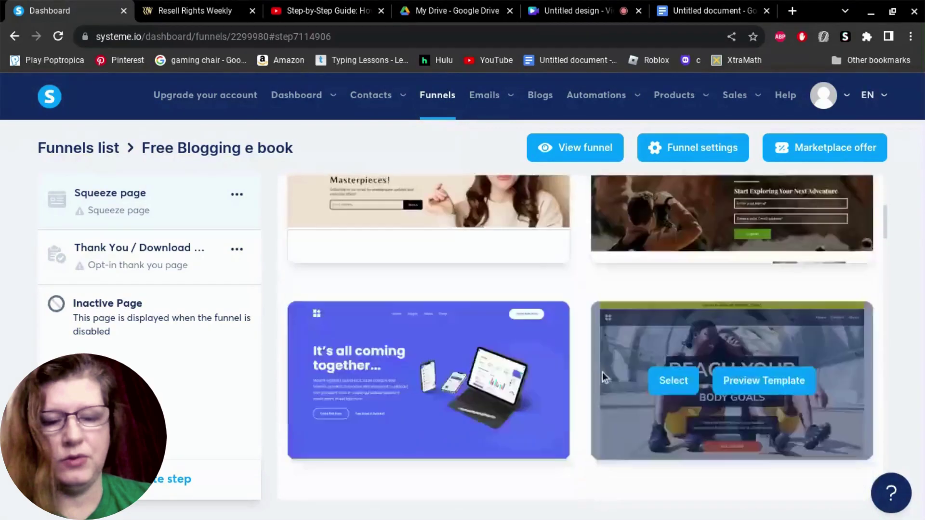
pyautogui.scroll(-3, 602, 372)
pyautogui.scroll(-2, 602, 372)
pyautogui.scroll(-2, 602, 372)
pyautogui.scroll(-2, 602, 372)
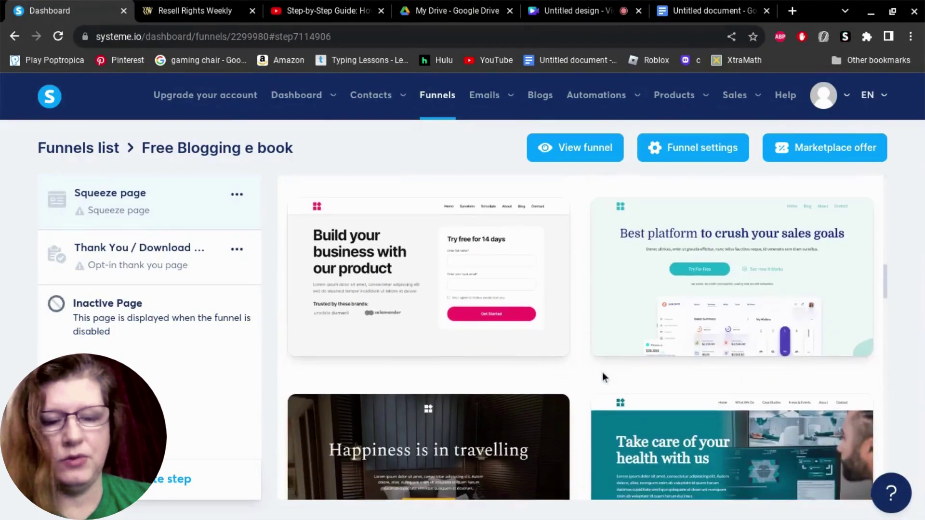
pyautogui.scroll(-2, 602, 372)
pyautogui.scroll(-2, 603, 373)
pyautogui.scroll(-2, 602, 372)
pyautogui.scroll(-2, 603, 372)
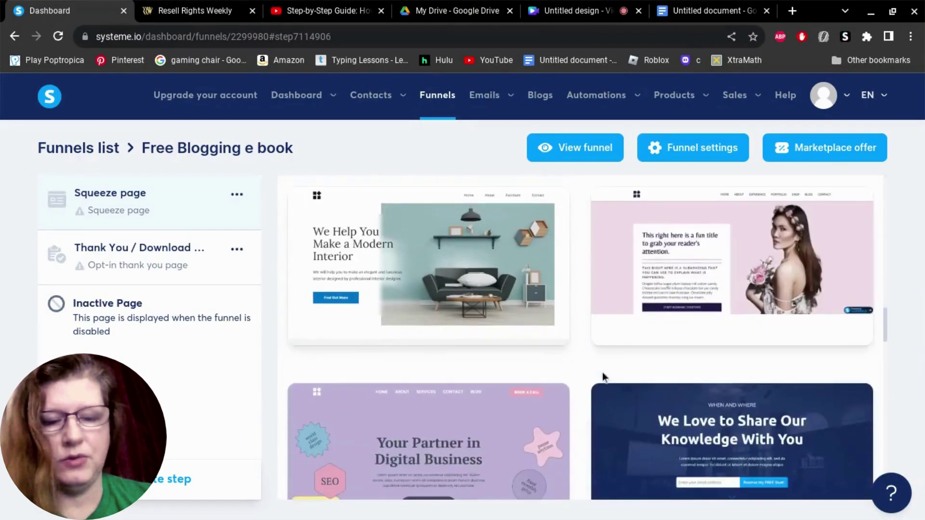
pyautogui.scroll(-2, 602, 372)
pyautogui.scroll(-2, 602, 373)
pyautogui.scroll(-2, 602, 373)
pyautogui.scroll(-2, 602, 372)
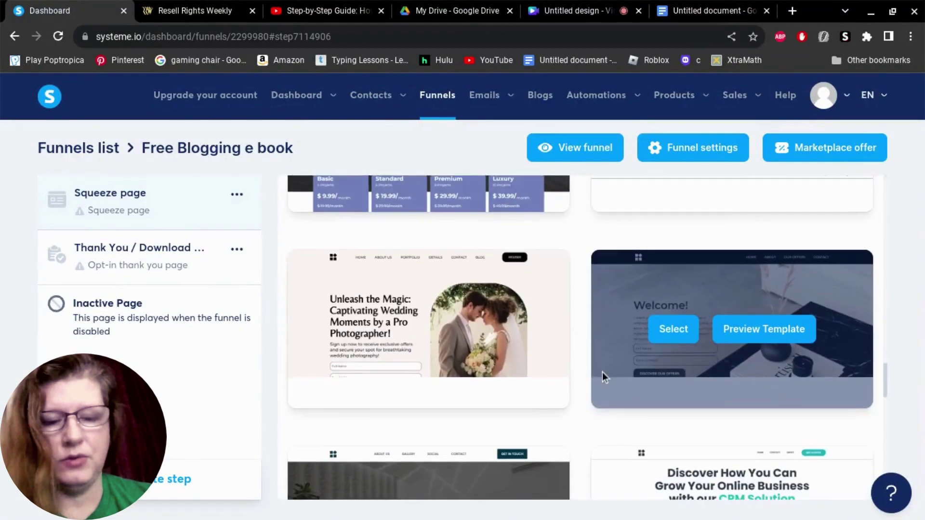
pyautogui.scroll(-2, 602, 373)
pyautogui.scroll(-2, 602, 373)
pyautogui.scroll(-2, 602, 372)
pyautogui.scroll(-2, 602, 372)
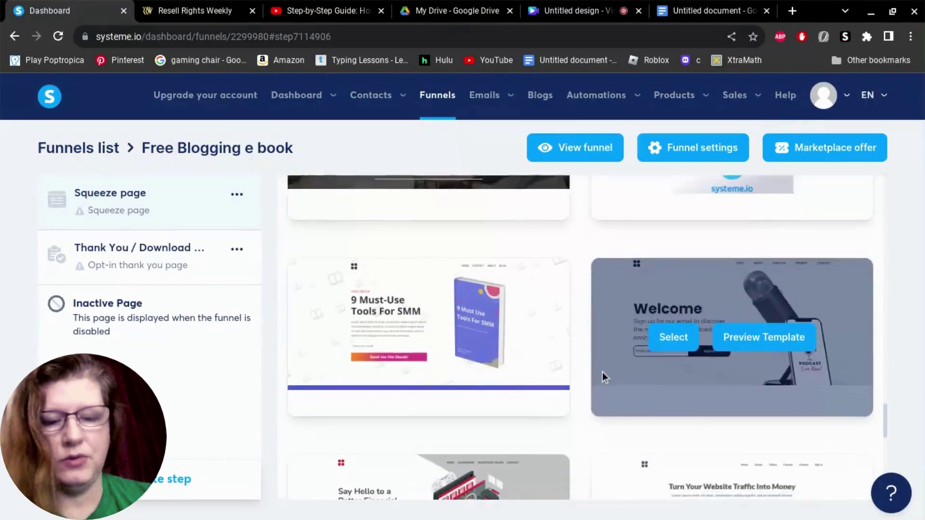
pyautogui.scroll(-1, 602, 372)
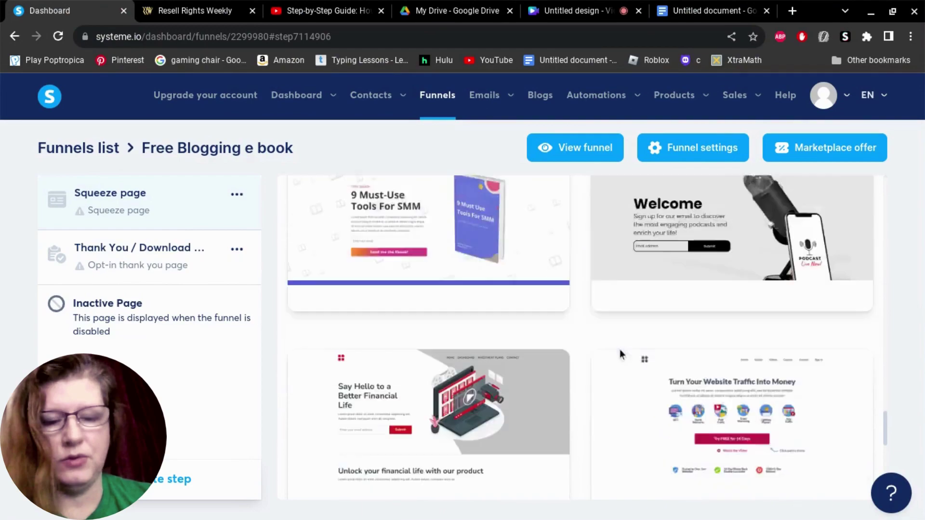
pyautogui.scroll(-2, 620, 350)
pyautogui.scroll(-2, 619, 350)
pyautogui.scroll(-2, 620, 350)
pyautogui.scroll(-3, 620, 349)
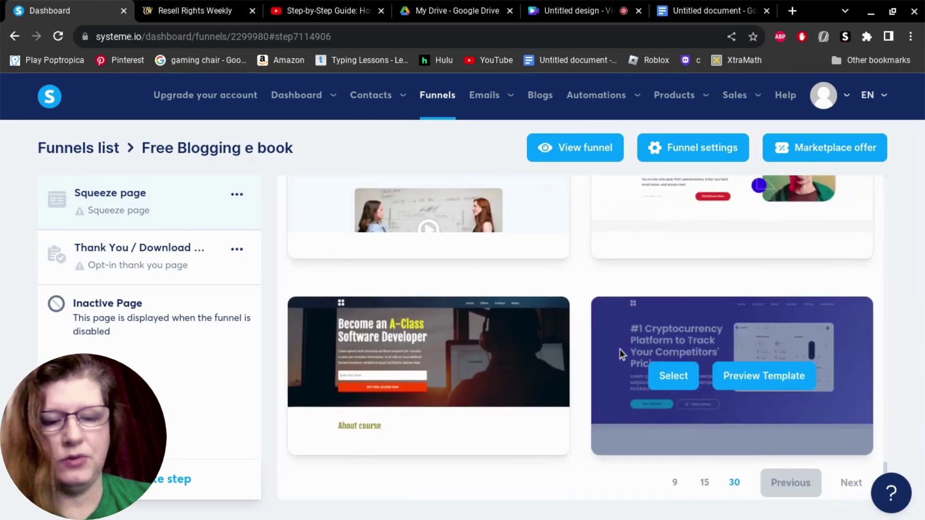
pyautogui.click(852, 459)
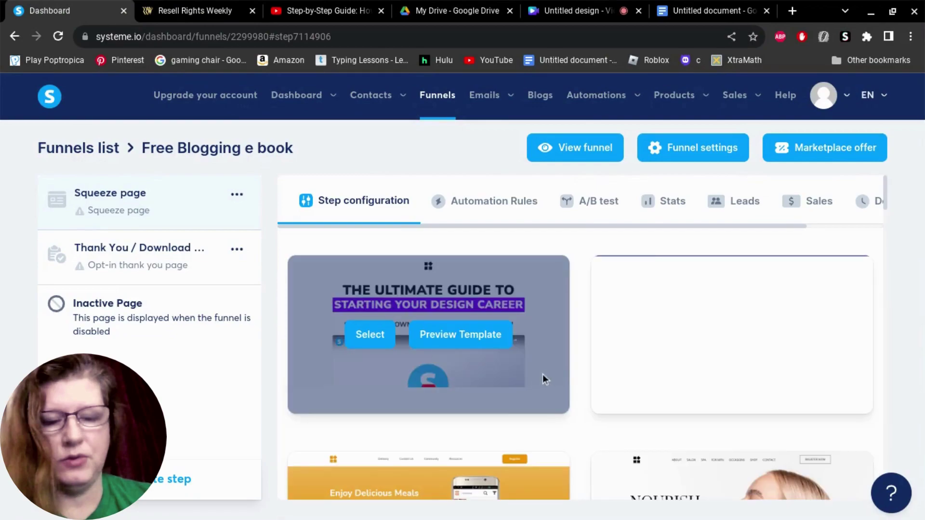
pyautogui.scroll(-3, 567, 358)
pyautogui.scroll(-3, 566, 358)
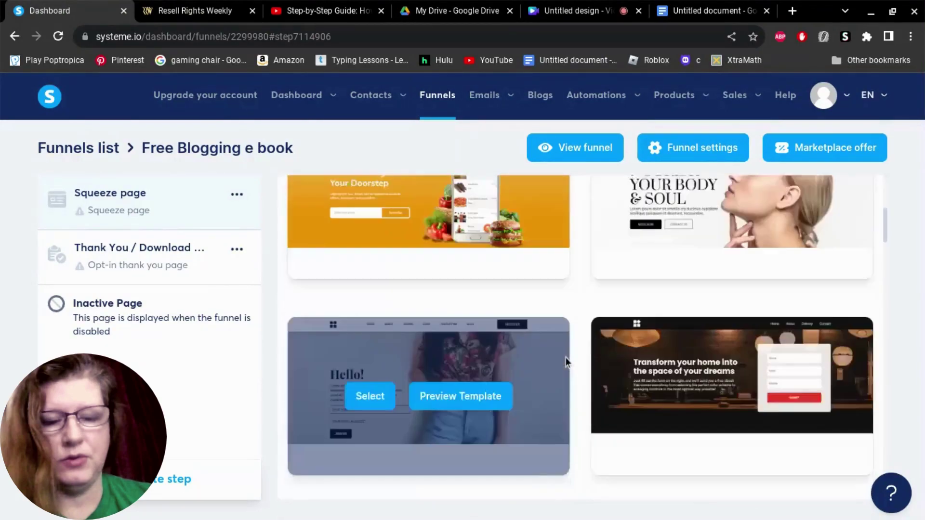
pyautogui.scroll(-3, 566, 358)
pyautogui.scroll(-2, 566, 358)
pyautogui.scroll(-2, 566, 357)
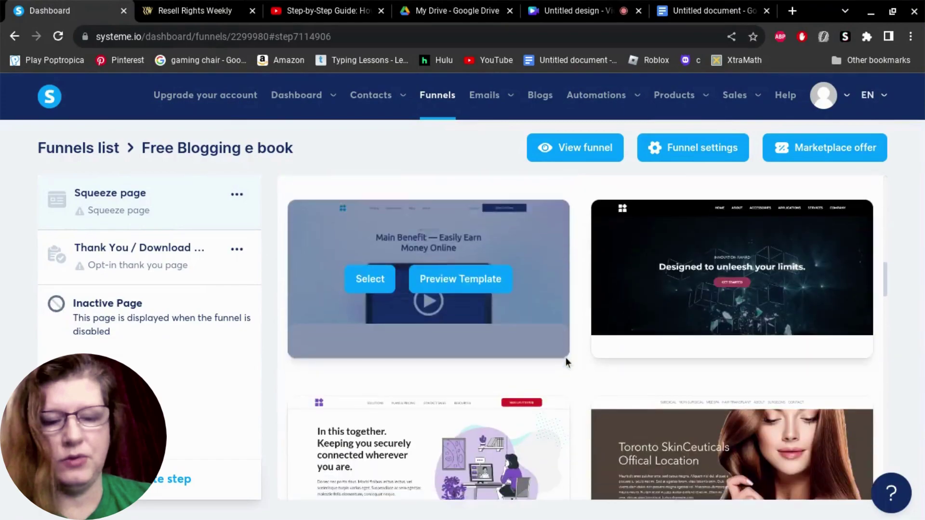
pyautogui.scroll(-3, 566, 357)
pyautogui.scroll(-3, 566, 358)
pyautogui.scroll(-3, 566, 358)
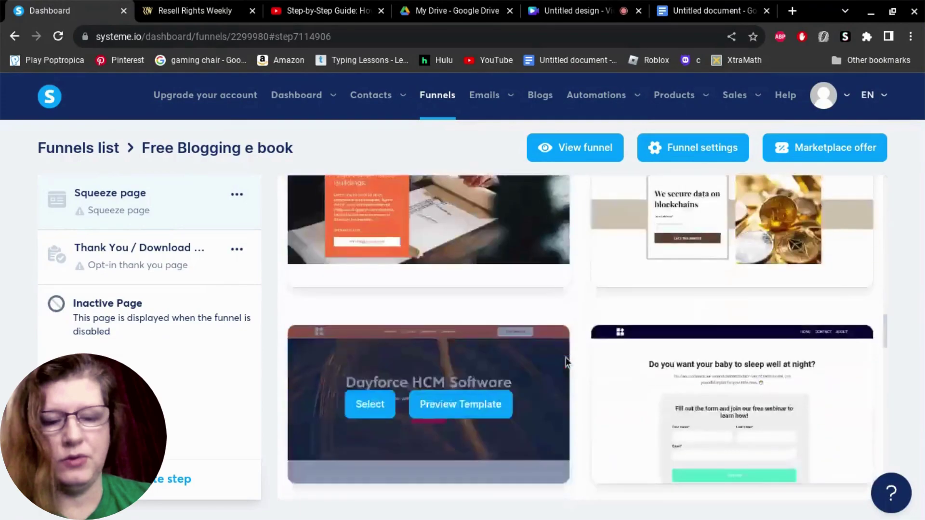
pyautogui.scroll(-2, 566, 358)
pyautogui.scroll(-2, 566, 358)
pyautogui.scroll(-2, 566, 358)
pyautogui.scroll(-1, 566, 358)
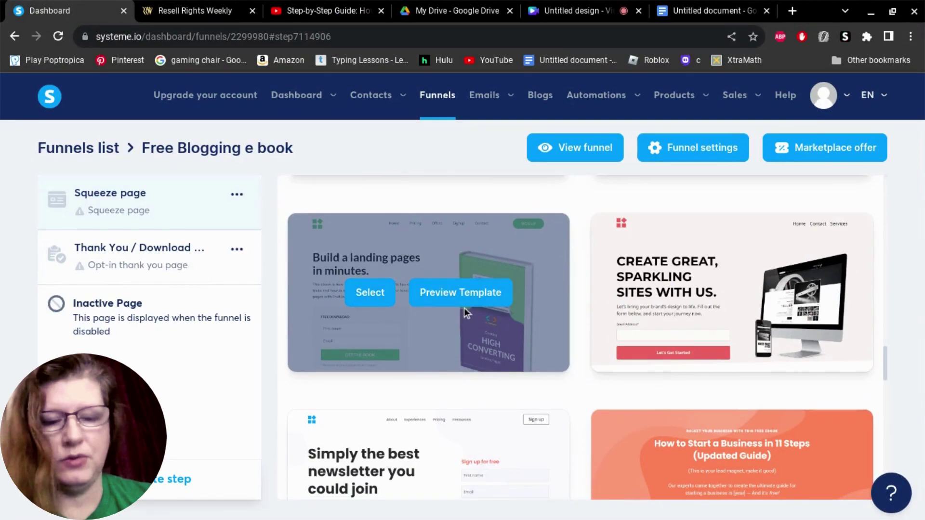
pyautogui.click(371, 293)
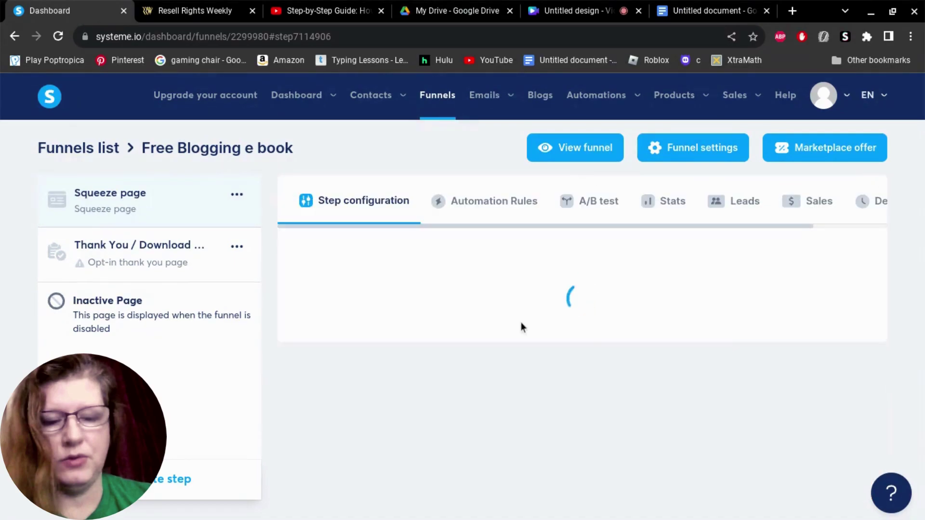
pyautogui.click(773, 349)
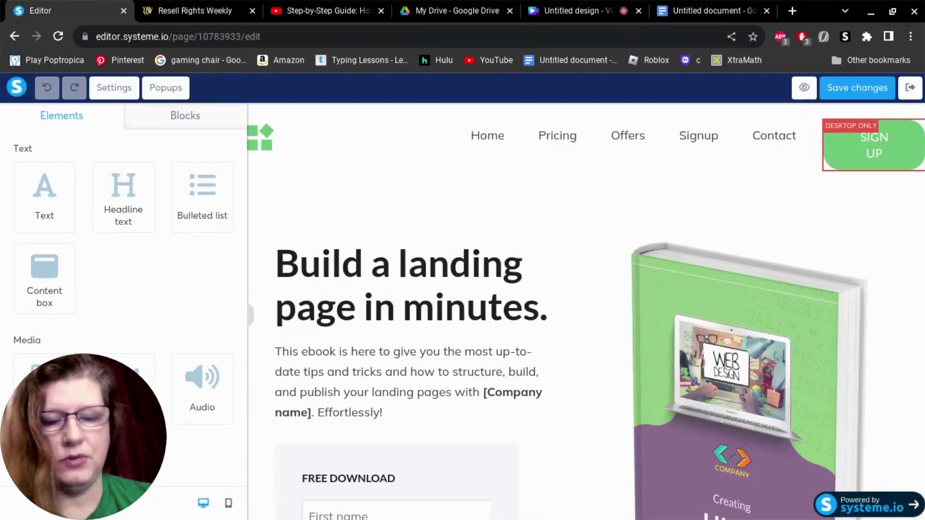
pyautogui.click(521, 504)
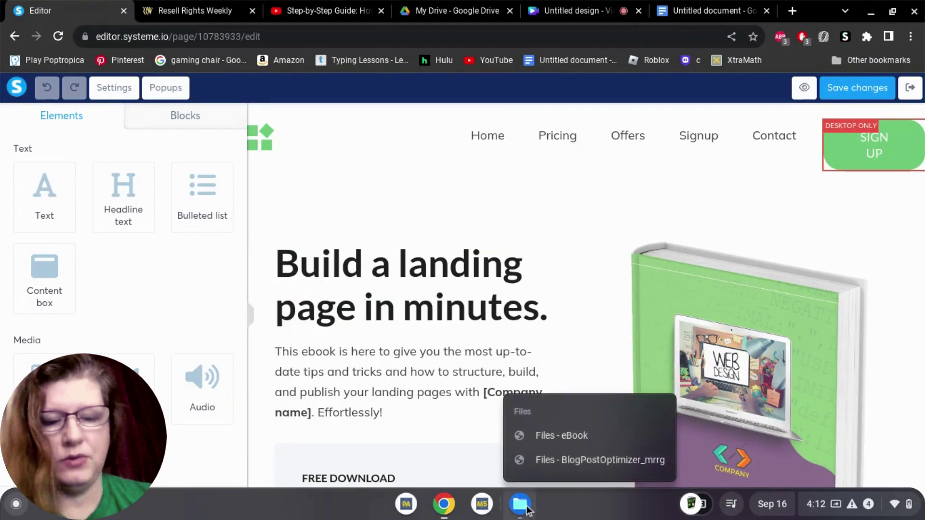
pyautogui.click(560, 437)
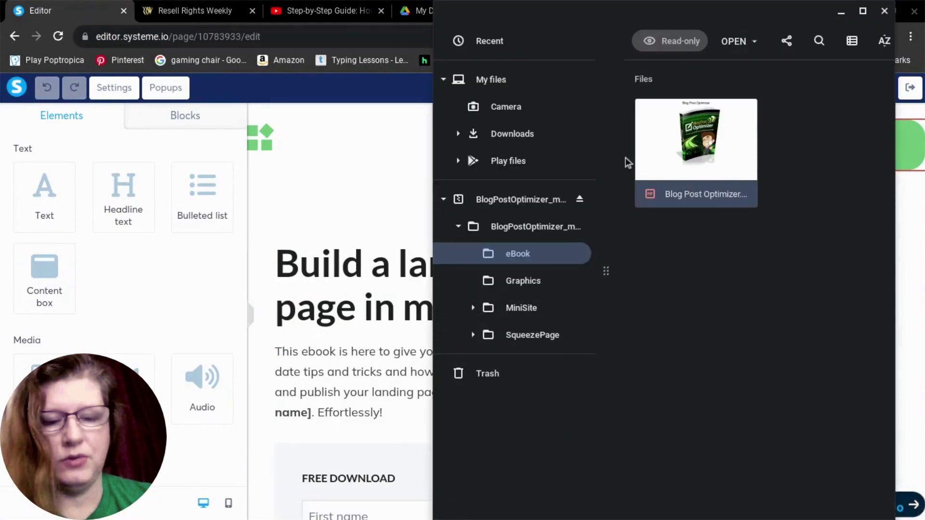
pyautogui.click(524, 226)
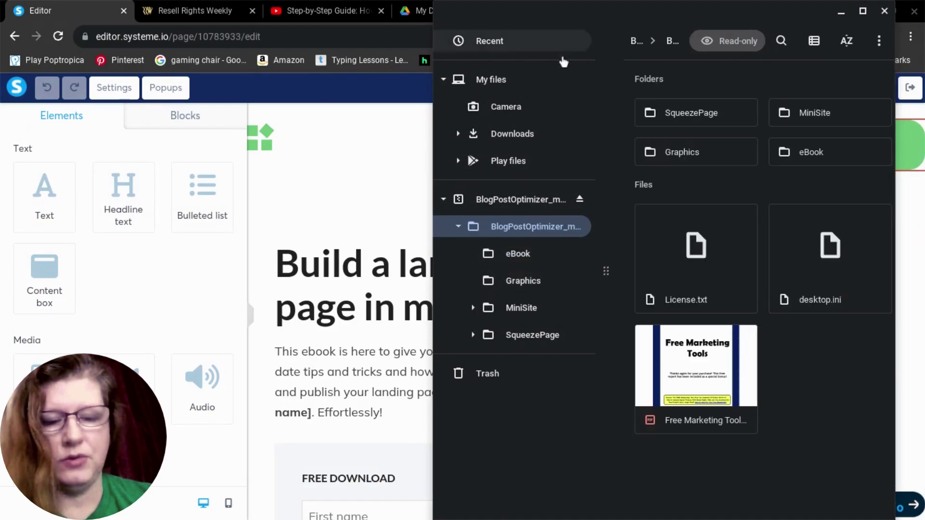
pyautogui.click(386, 156)
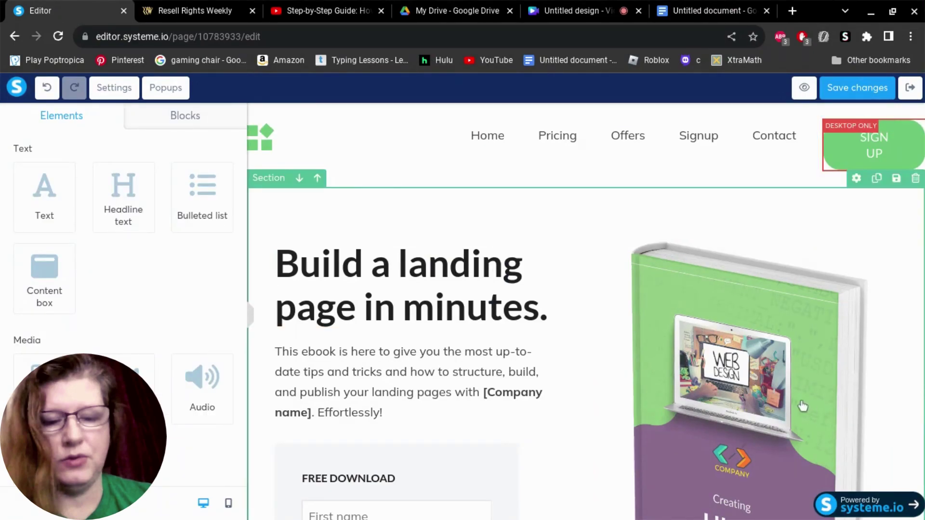
pyautogui.click(752, 377)
pyautogui.scroll(-2, 506, 290)
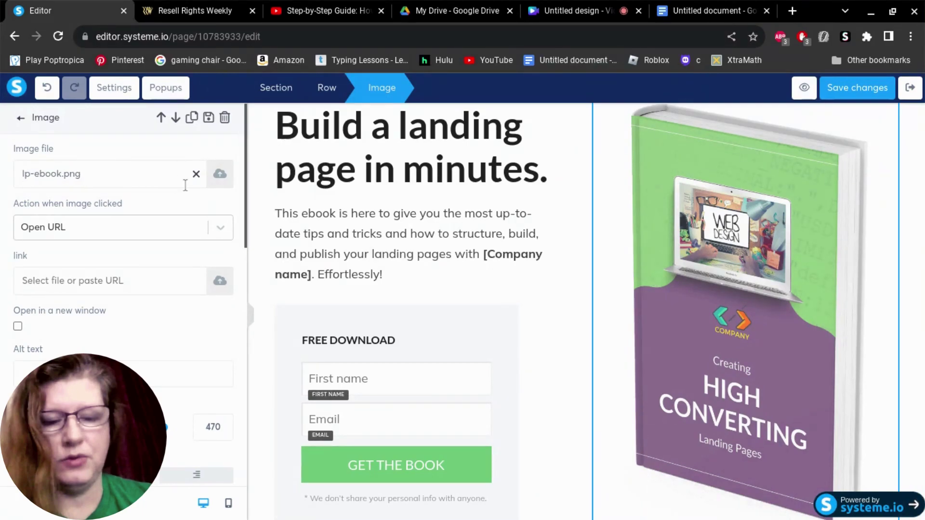
pyautogui.click(220, 174)
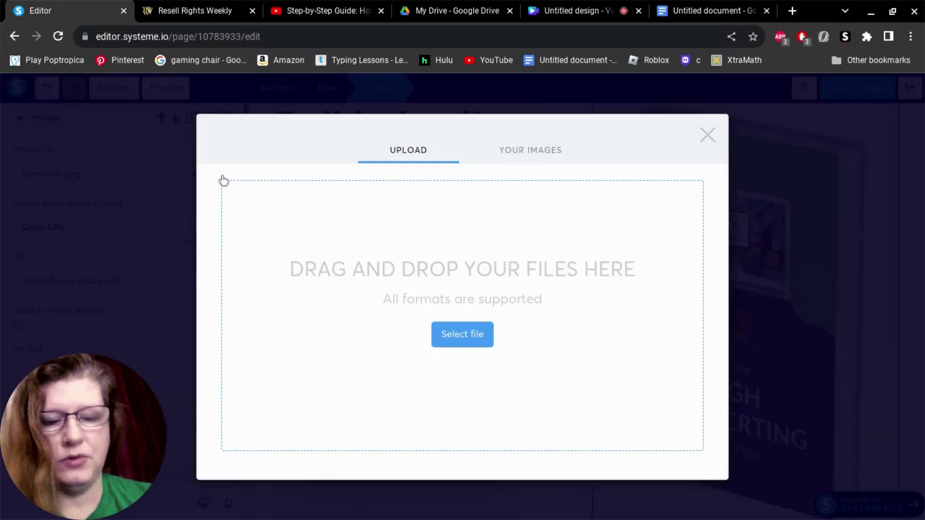
pyautogui.click(466, 336)
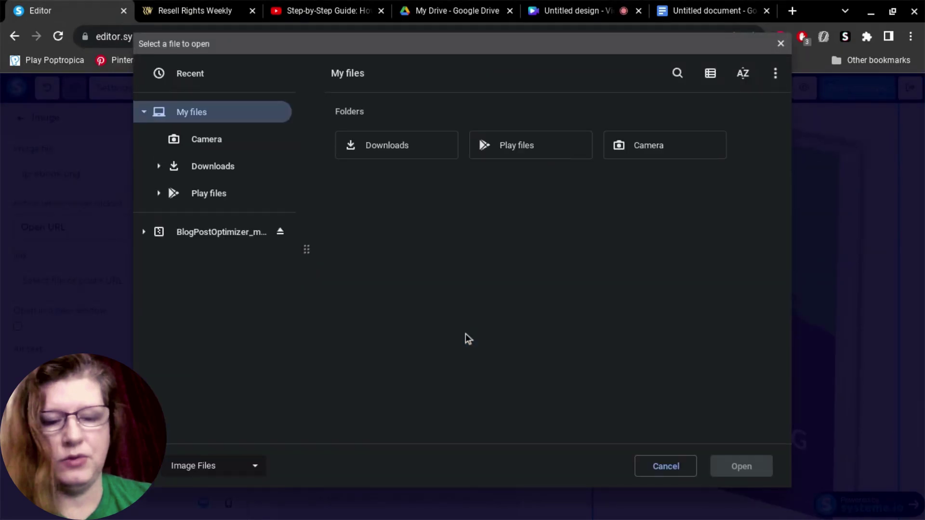
pyautogui.click(210, 166)
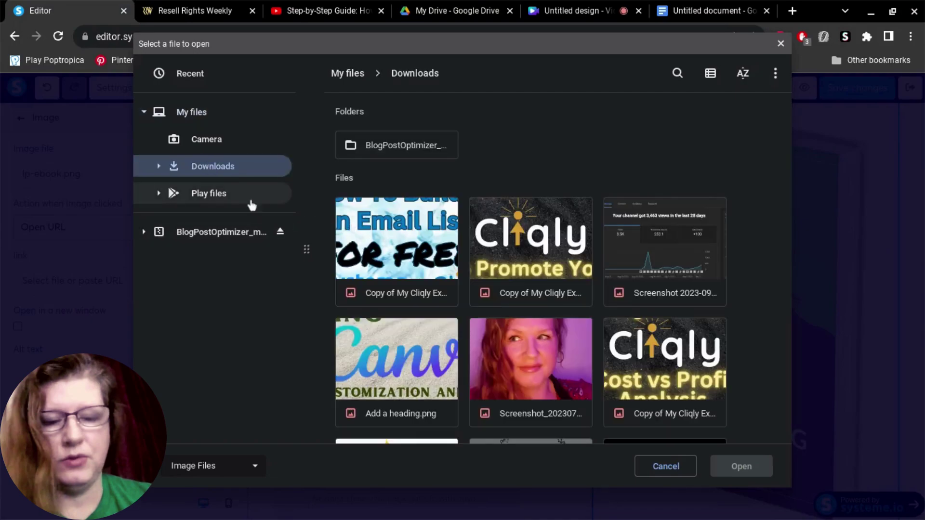
pyautogui.doubleClick(396, 146)
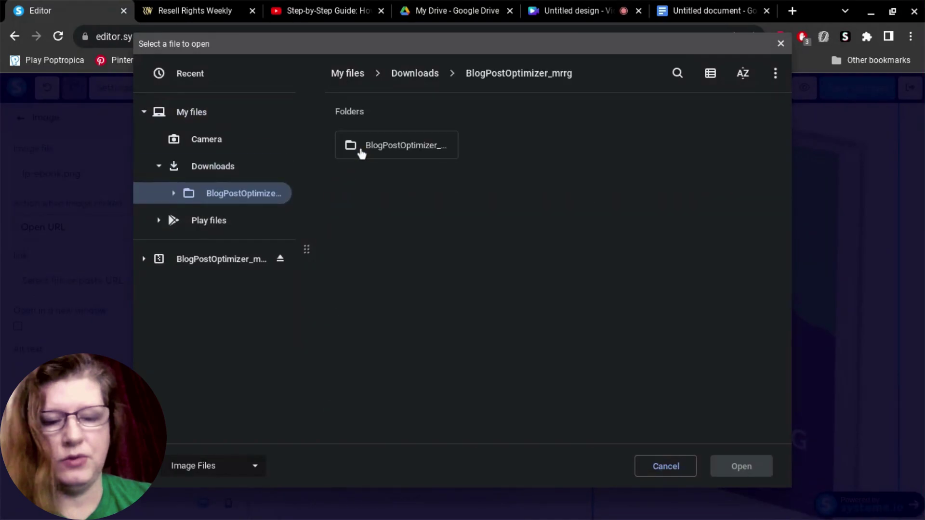
pyautogui.doubleClick(403, 148)
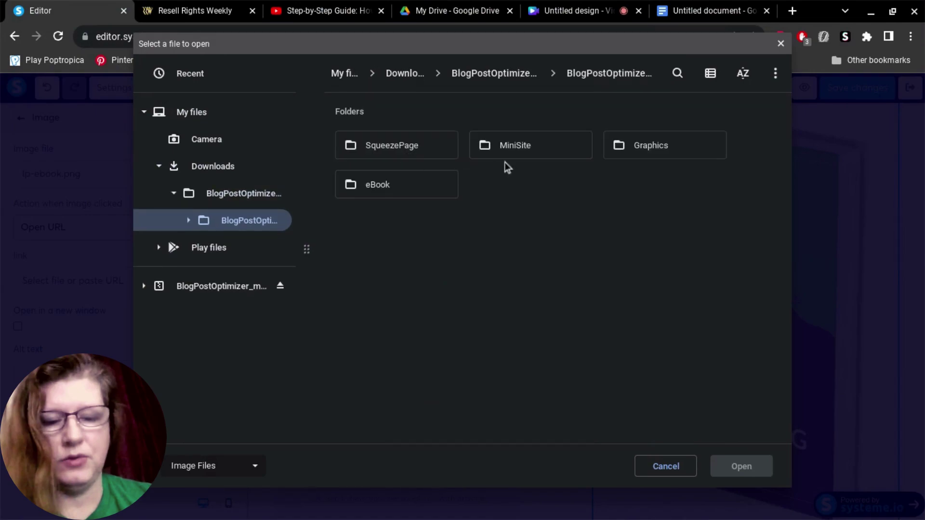
pyautogui.doubleClick(649, 142)
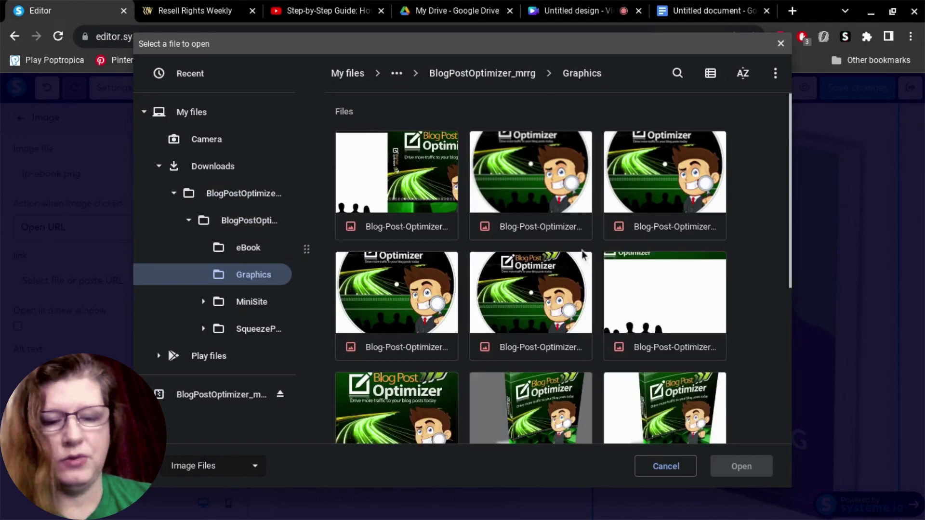
pyautogui.scroll(-3, 601, 281)
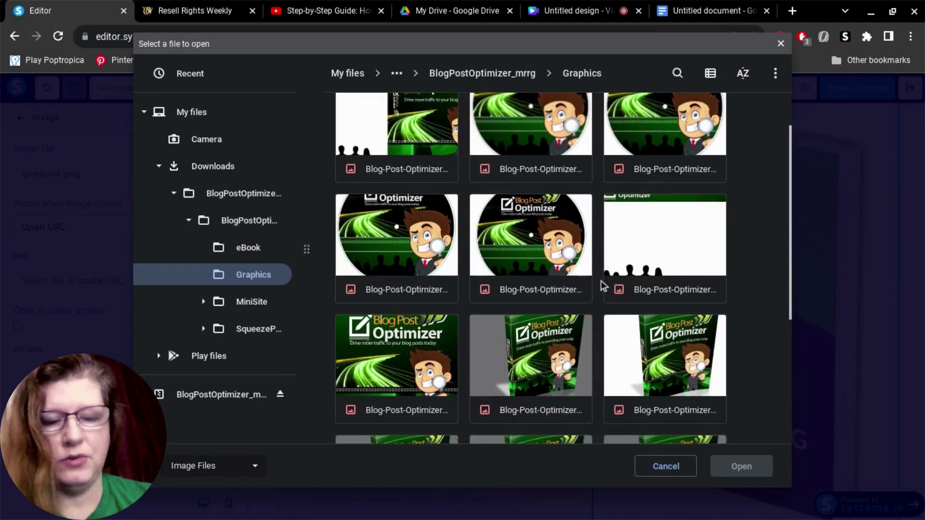
pyautogui.scroll(-1, 584, 302)
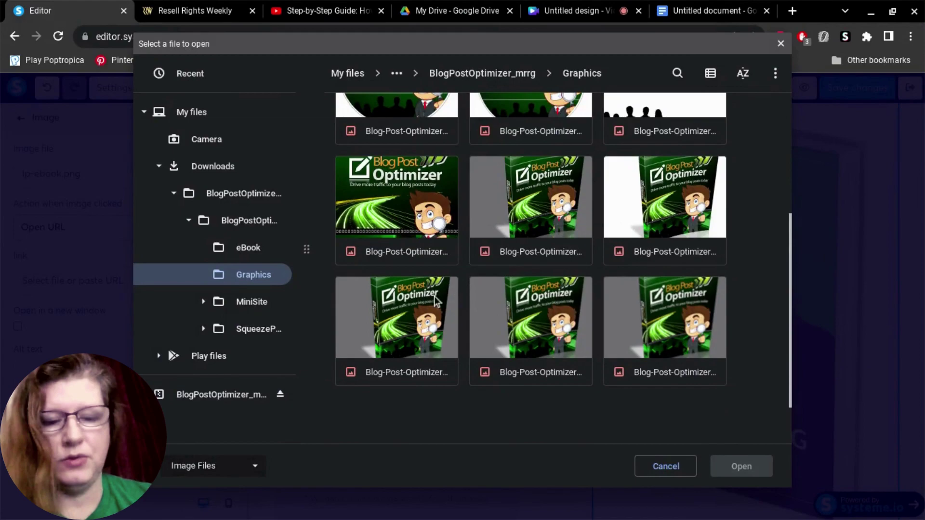
pyautogui.doubleClick(539, 202)
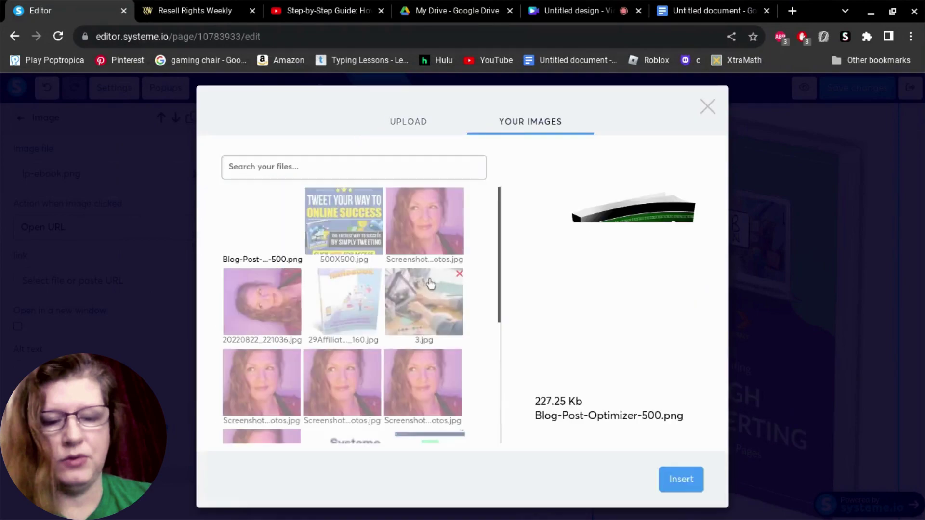
pyautogui.click(195, 10)
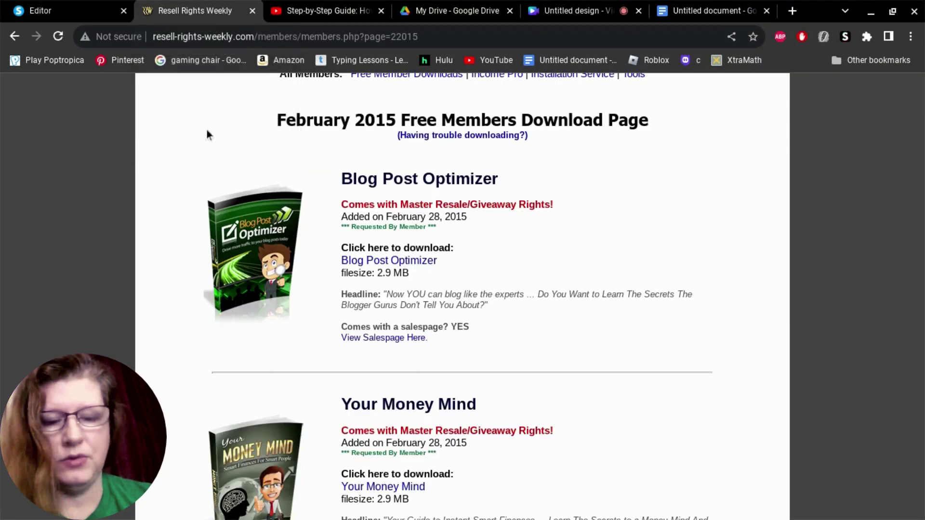
pyautogui.click(54, 10)
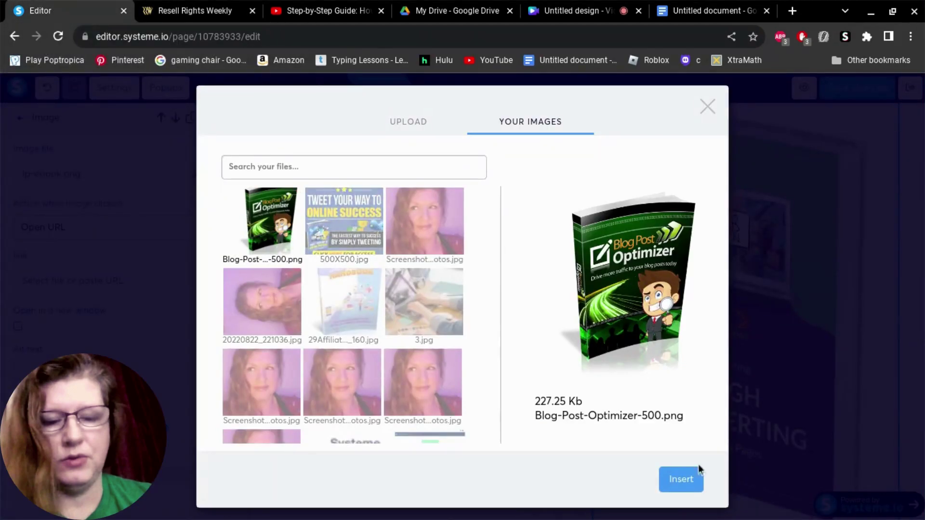
pyautogui.click(681, 479)
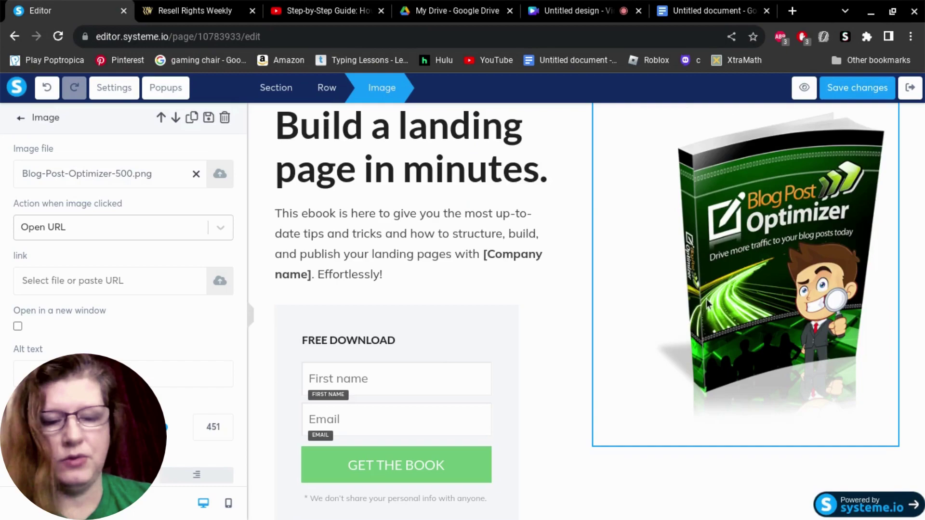
pyautogui.click(180, 280)
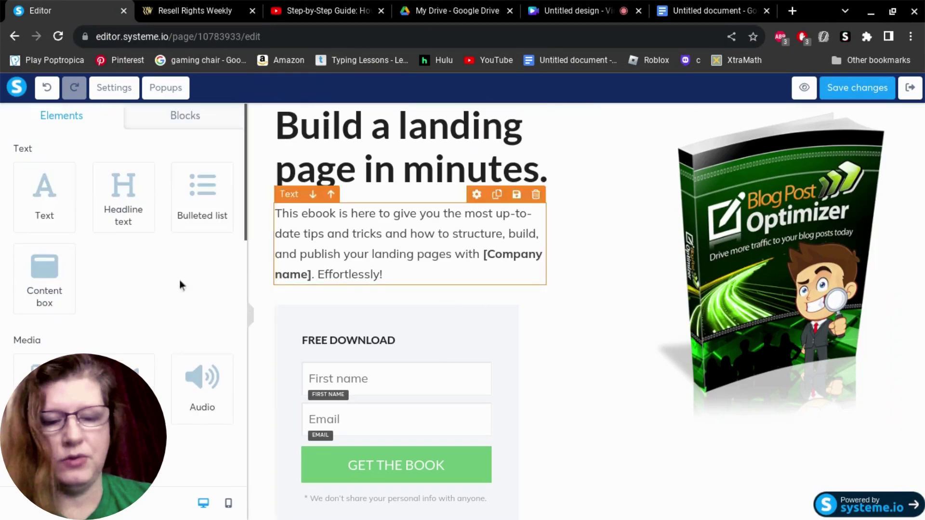
pyautogui.click(804, 295)
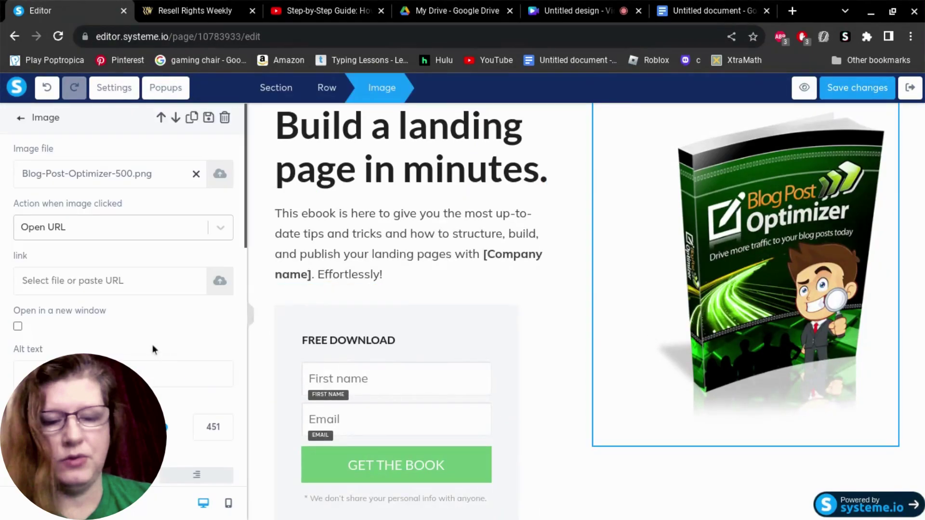
pyautogui.scroll(-2, 124, 290)
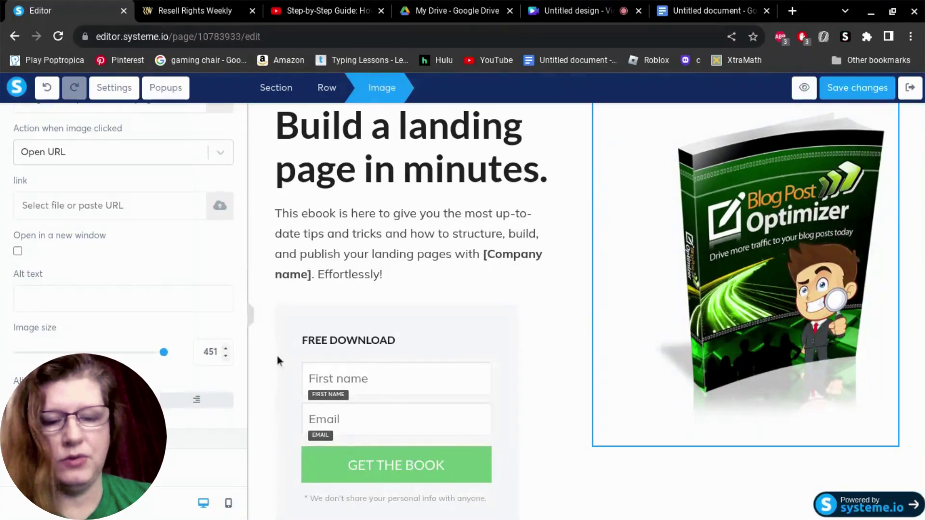
pyautogui.press('Escape')
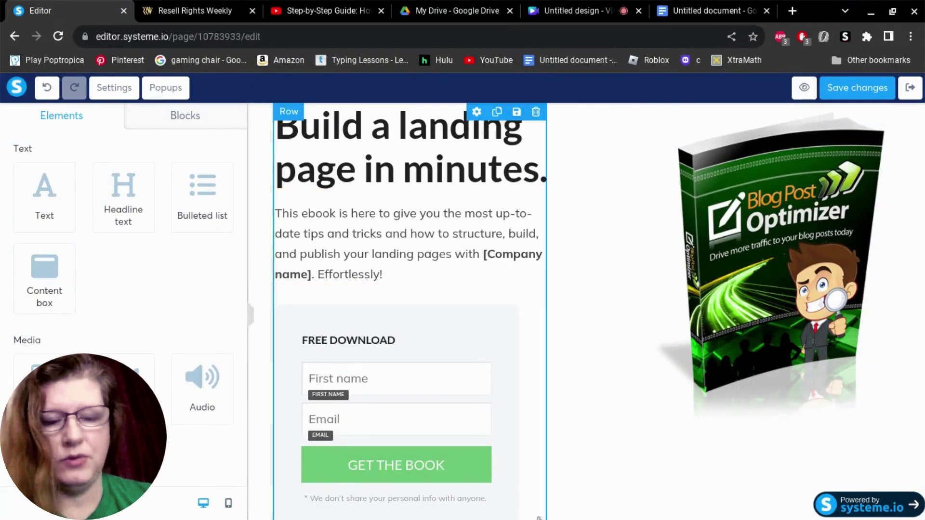
pyautogui.moveTo(515, 514)
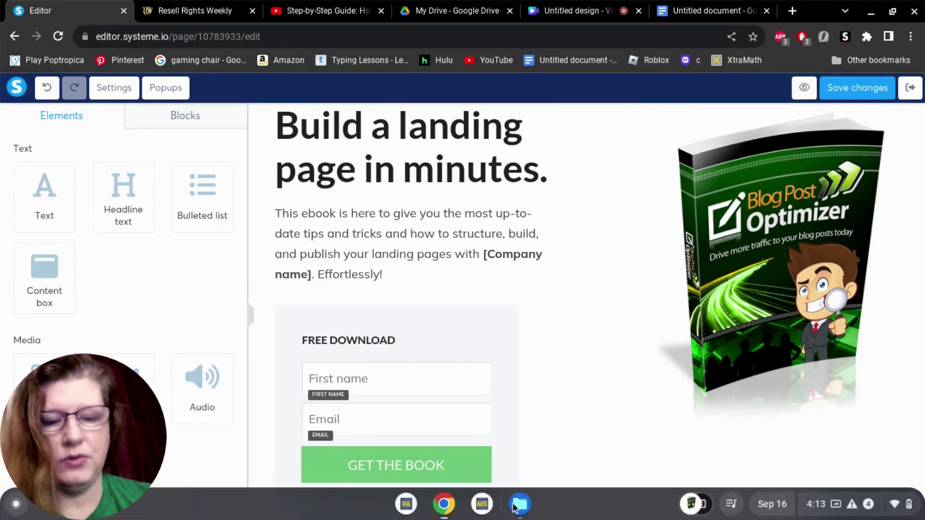
# Step: Open the SqueezePage index.html from the BlogPostOptimizer archive in the browser
pyautogui.click(517, 504)
pyautogui.click(589, 435)
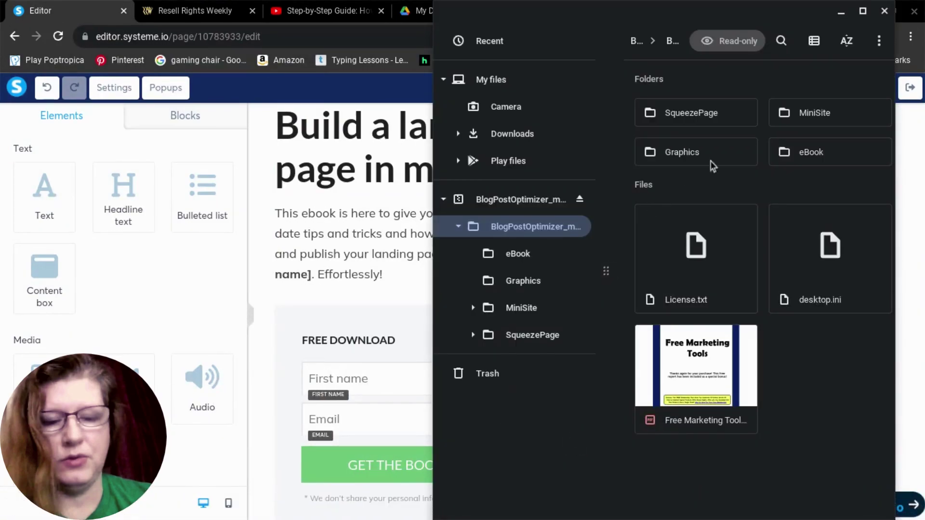
pyautogui.doubleClick(718, 117)
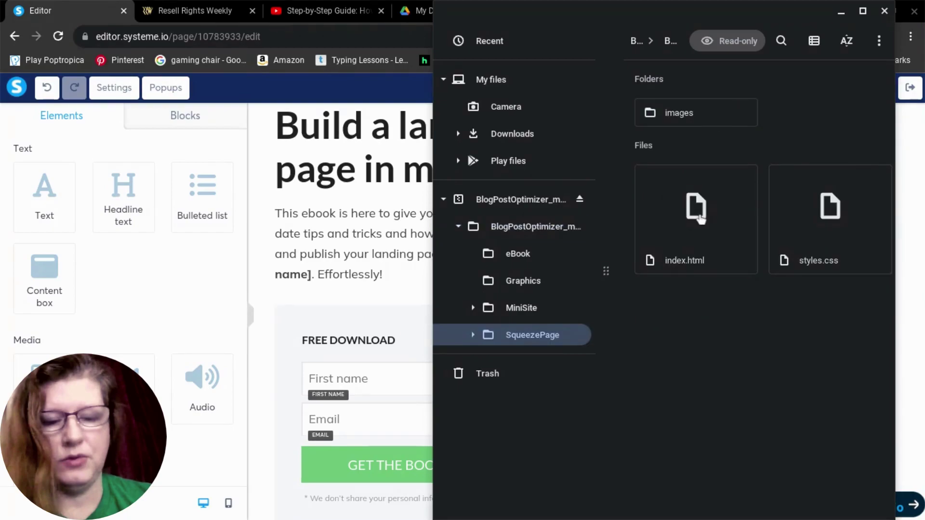
pyautogui.click(696, 213)
pyautogui.doubleClick(700, 215)
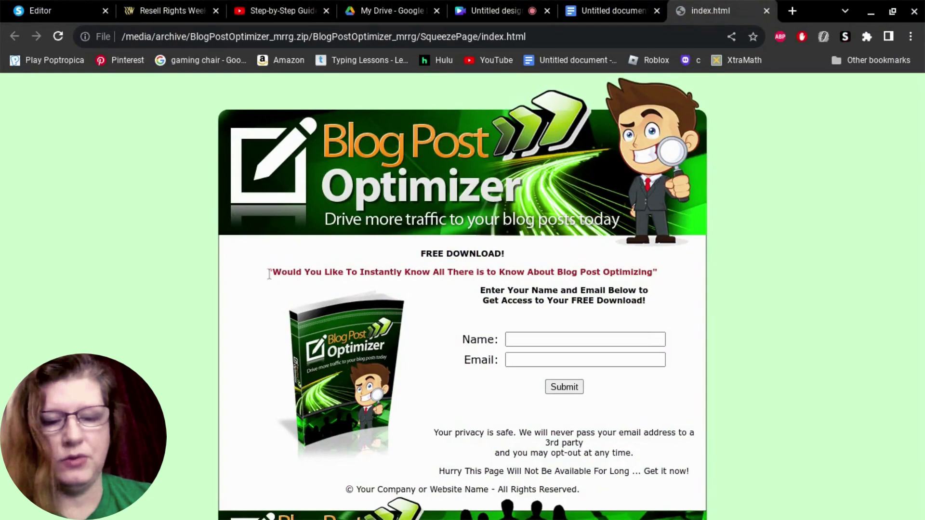
# Step: Copy the 'Would You Like To Instantly Know' headline and go back to the systeme.io editor
pyautogui.moveTo(269, 272); pyautogui.dragTo(658, 268)
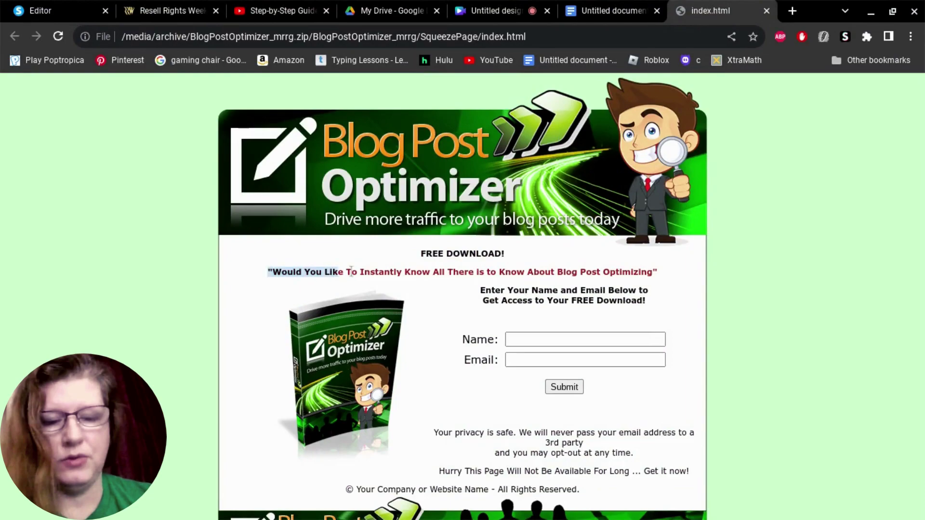
pyautogui.rightClick(650, 278)
pyautogui.click(652, 287)
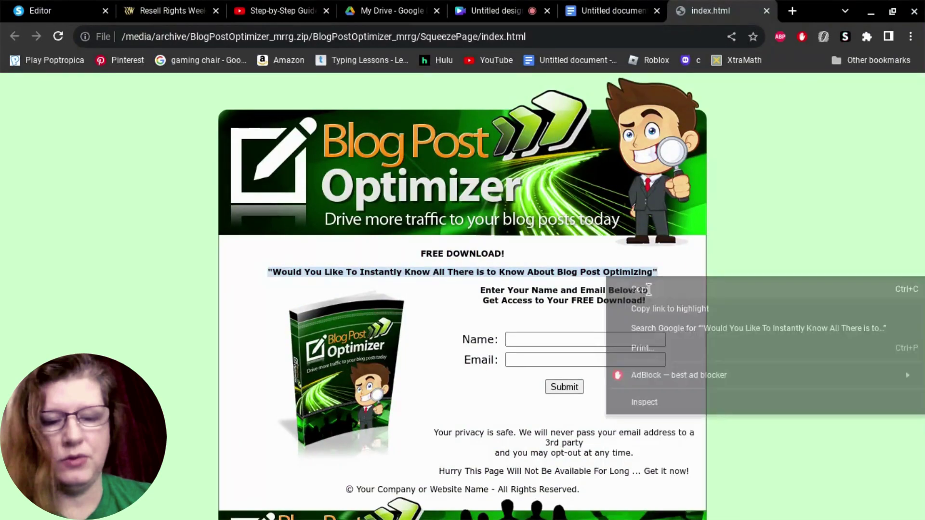
pyautogui.click(90, 6)
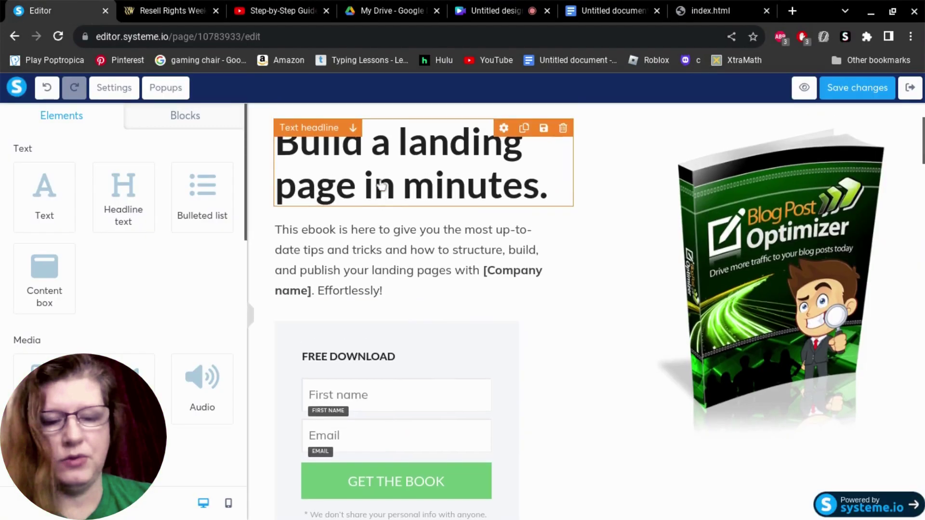
pyautogui.scroll(2, 318, 174)
# Step: Select the existing 'Build a landing page' headline and paste over it
pyautogui.click(379, 192)
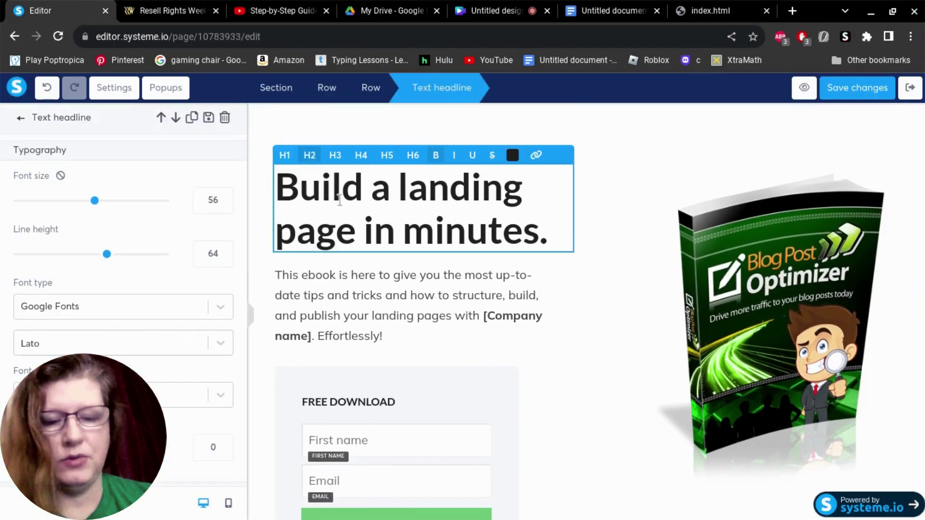
pyautogui.doubleClick(309, 202)
pyautogui.click(276, 192)
pyautogui.hotkey('shift', 'Right')
pyautogui.moveTo(276, 192); pyautogui.dragTo(556, 241)
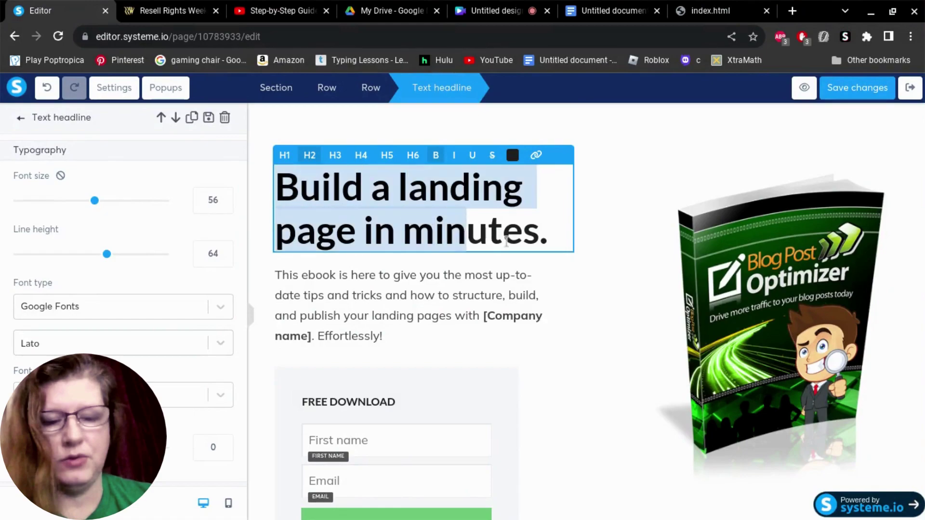
pyautogui.rightClick(450, 212)
pyautogui.click(486, 271)
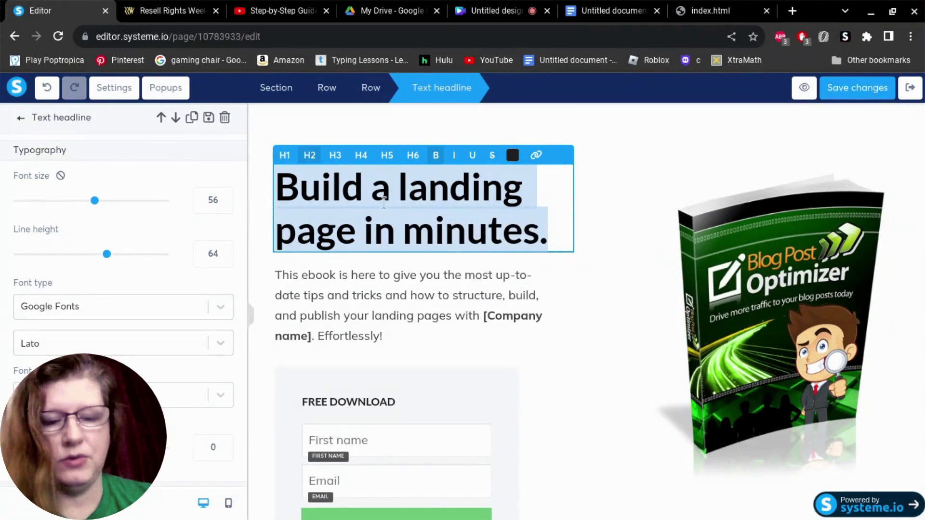
pyautogui.rightClick(376, 207)
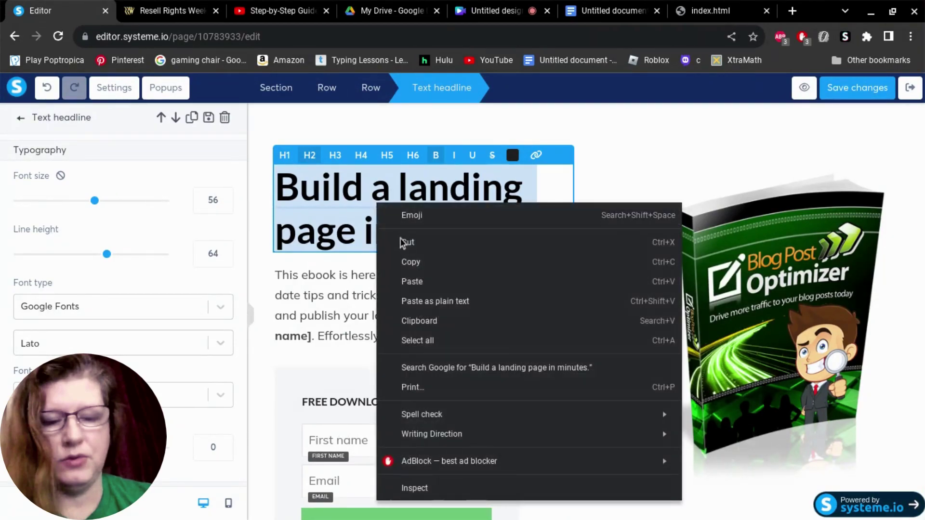
pyautogui.click(414, 282)
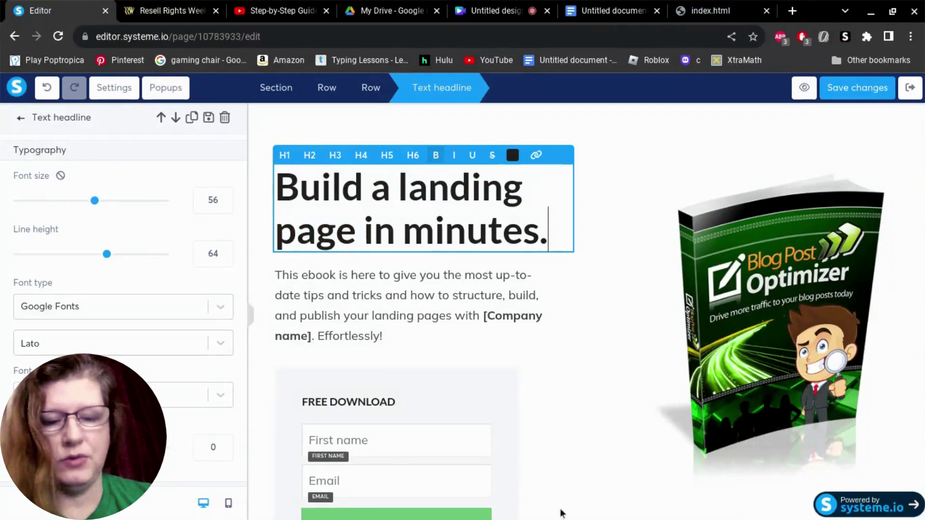
# Step: Recopy the Blog Post Optimizing question, paste it as the headline, and set font size 39
pyautogui.click(705, 10)
pyautogui.rightClick(343, 283)
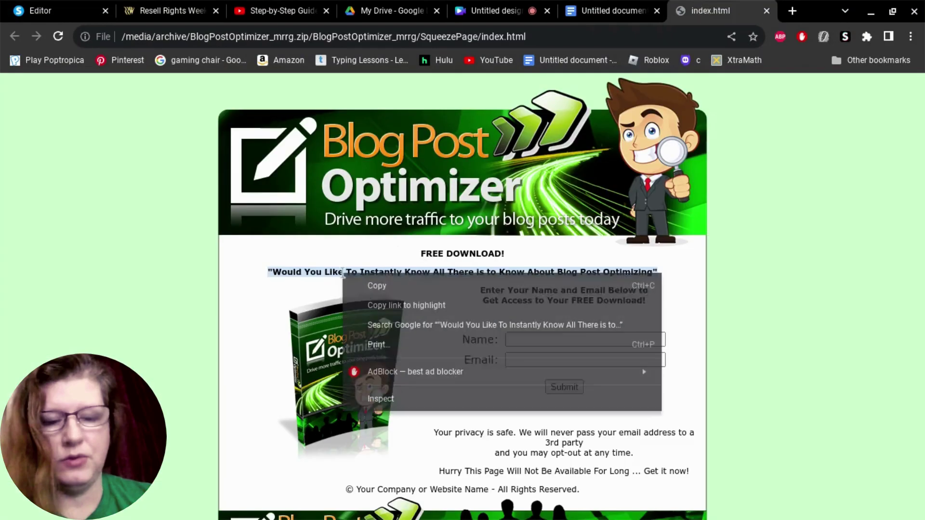
pyautogui.click(375, 283)
pyautogui.click(85, 6)
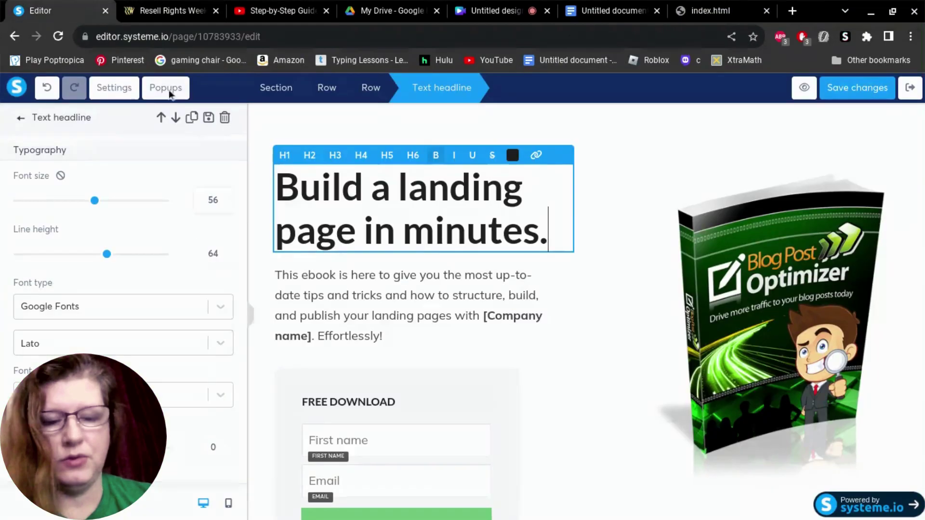
pyautogui.tripleClick(316, 198)
pyautogui.rightClick(315, 199)
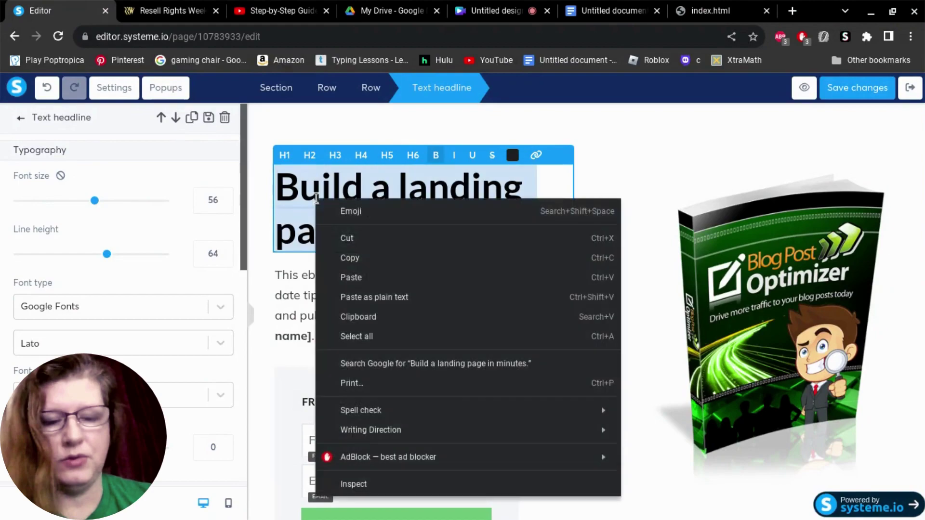
pyautogui.click(352, 277)
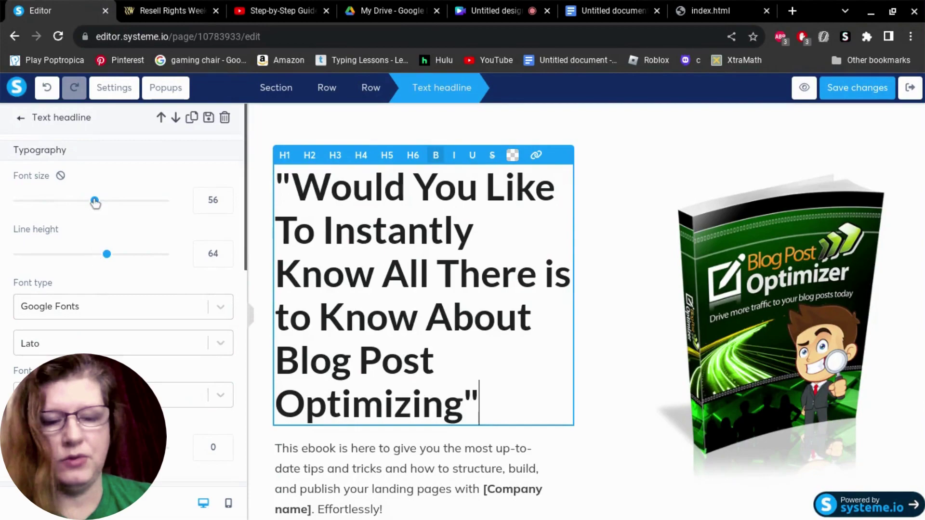
pyautogui.moveTo(96, 202); pyautogui.dragTo(68, 202)
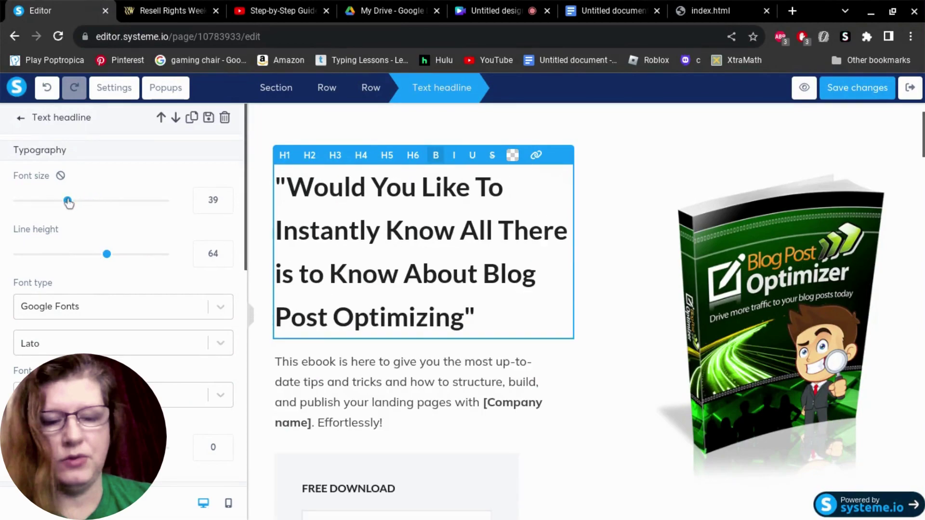
pyautogui.click(465, 317)
pyautogui.write('?')
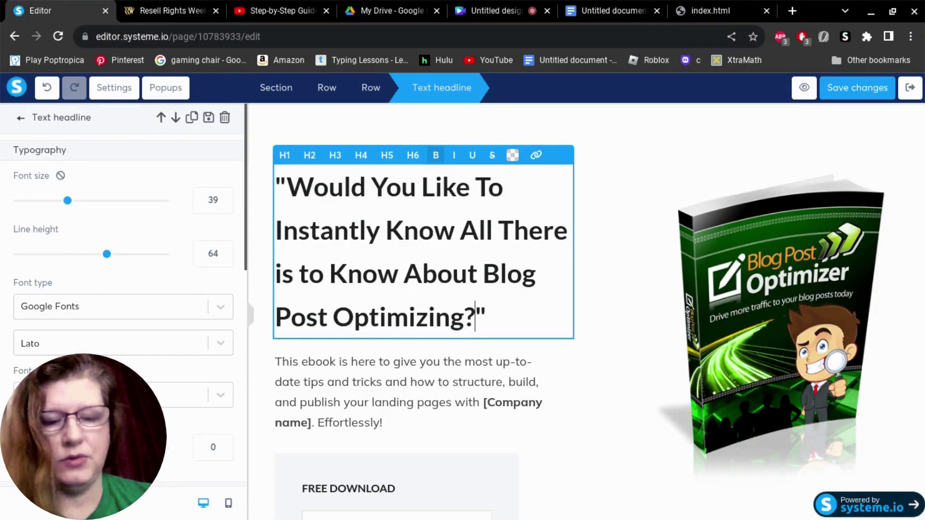
# Step: Bring back the BlogPostOptimizer Files window and show the MiniSite folder's contents
pyautogui.click(710, 10)
pyautogui.scroll(-2, 447, 339)
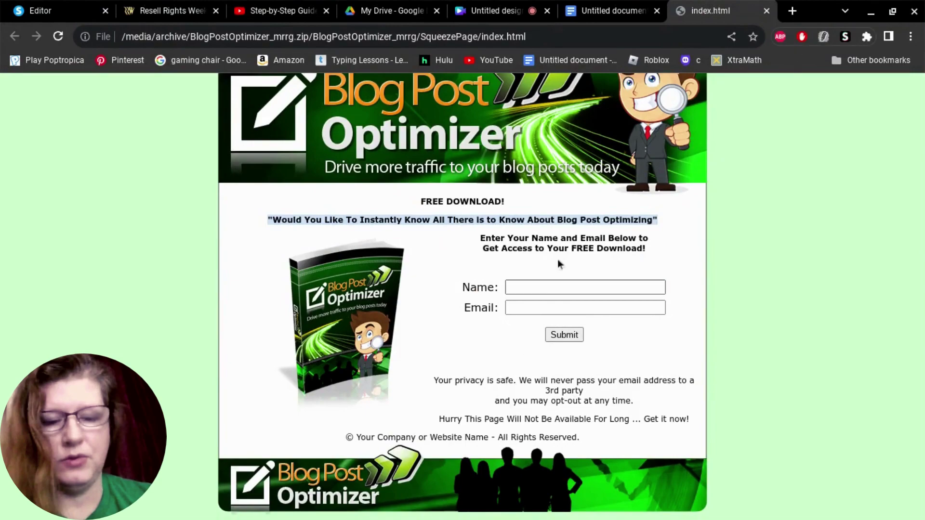
pyautogui.click(519, 504)
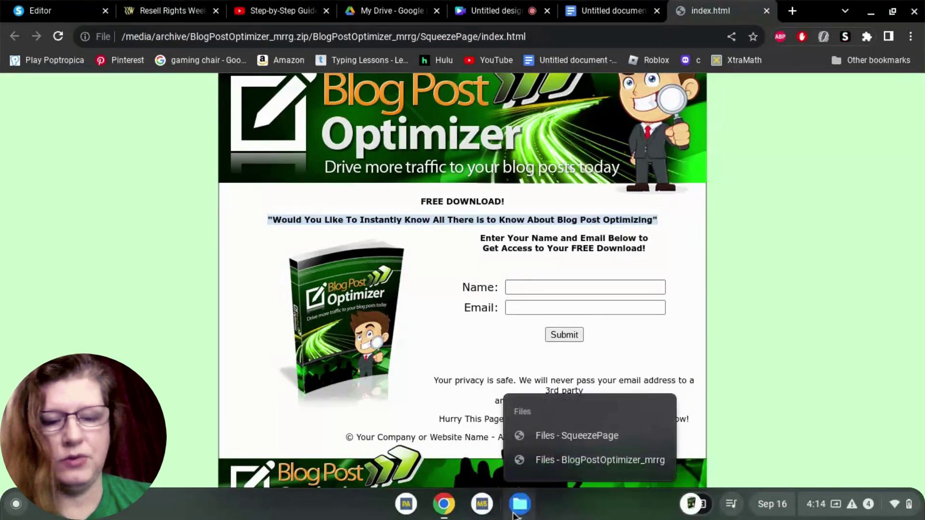
pyautogui.click(548, 435)
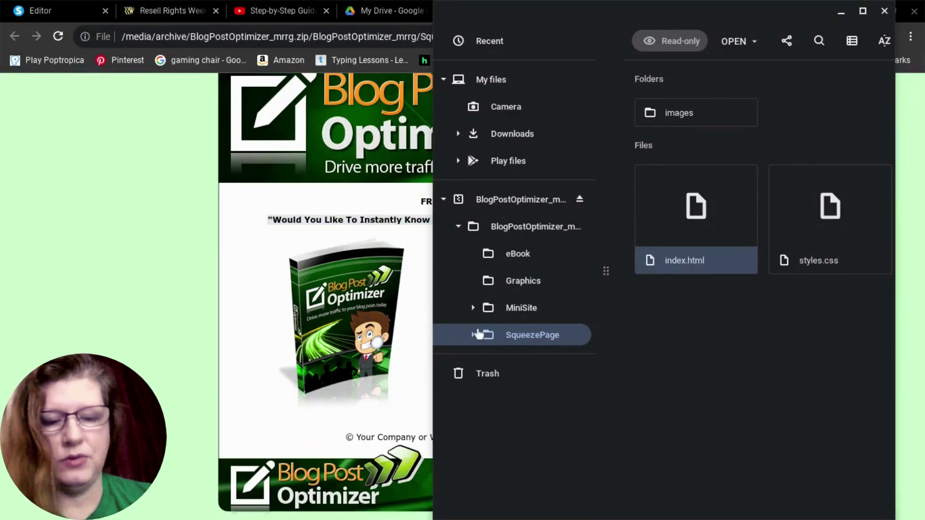
pyautogui.click(518, 311)
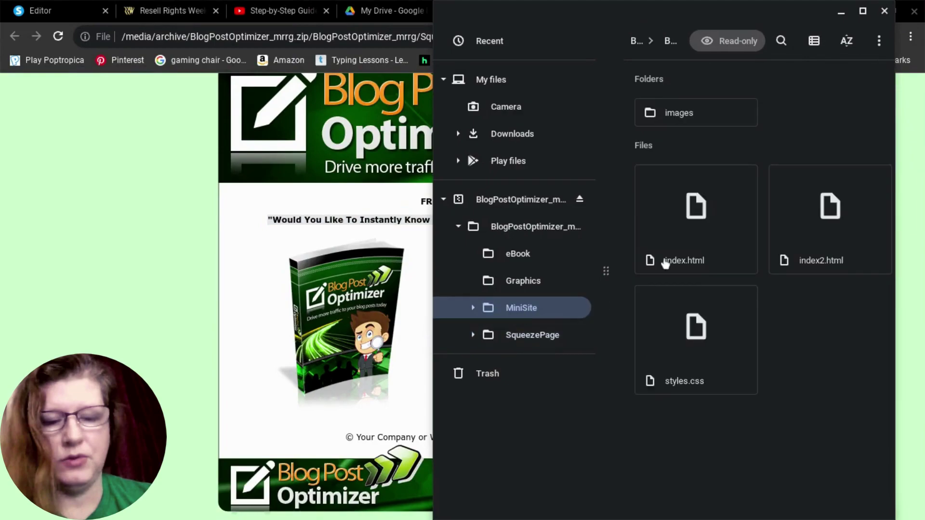
# Step: Open the MiniSite index.html and copy its 'Do You Want to Learn The Secrets' heading
pyautogui.doubleClick(716, 227)
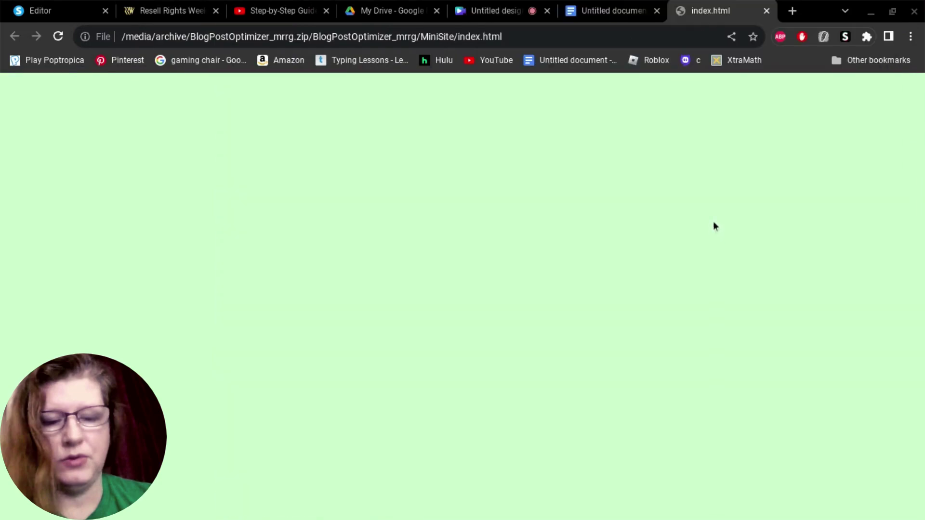
pyautogui.scroll(-3, 391, 332)
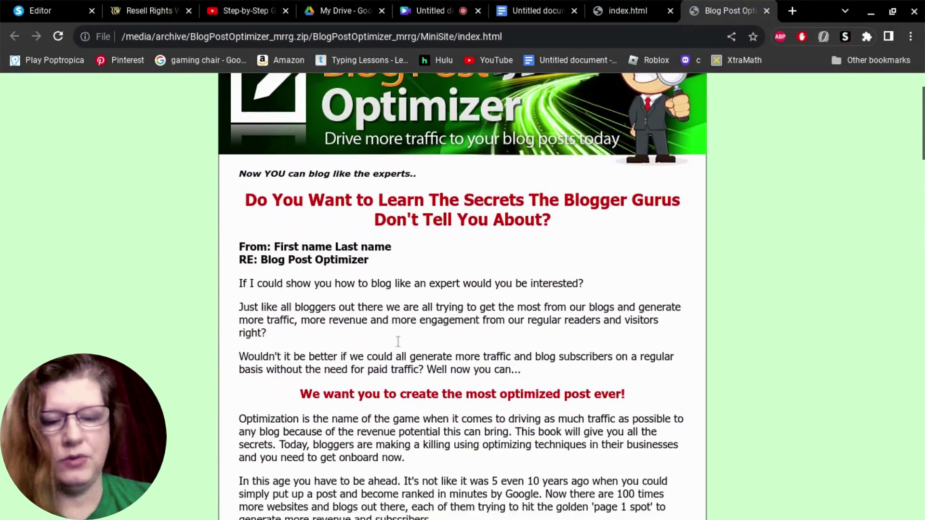
pyautogui.scroll(-2, 396, 337)
pyautogui.scroll(-1, 398, 343)
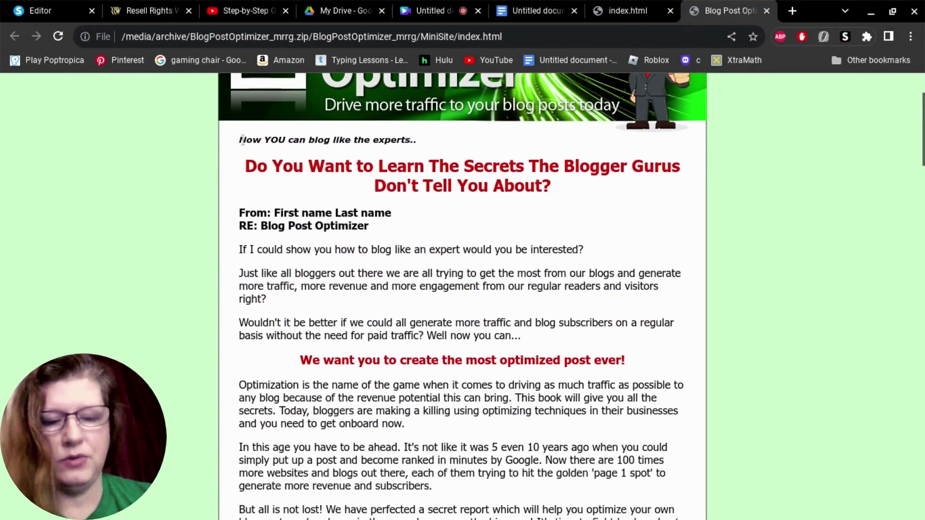
pyautogui.moveTo(245, 163); pyautogui.dragTo(576, 183)
pyautogui.rightClick(525, 183)
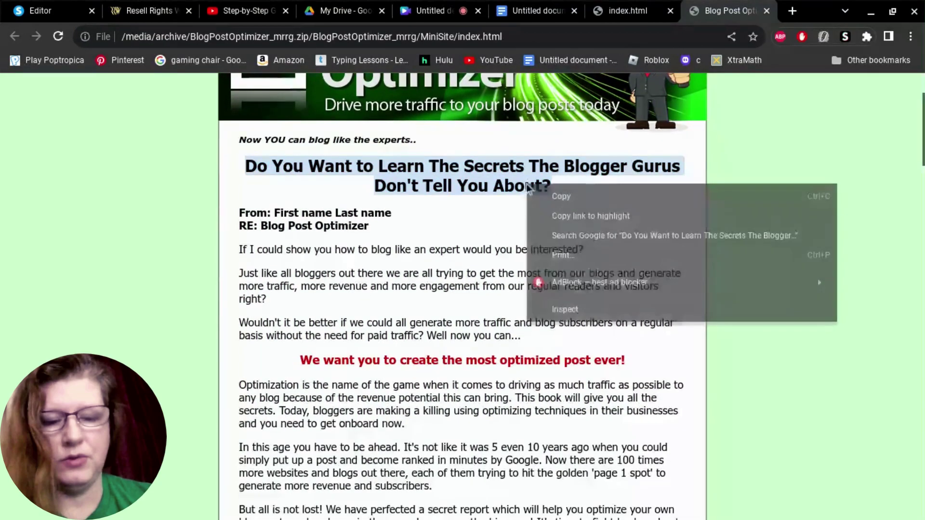
pyautogui.click(553, 191)
pyautogui.click(40, 10)
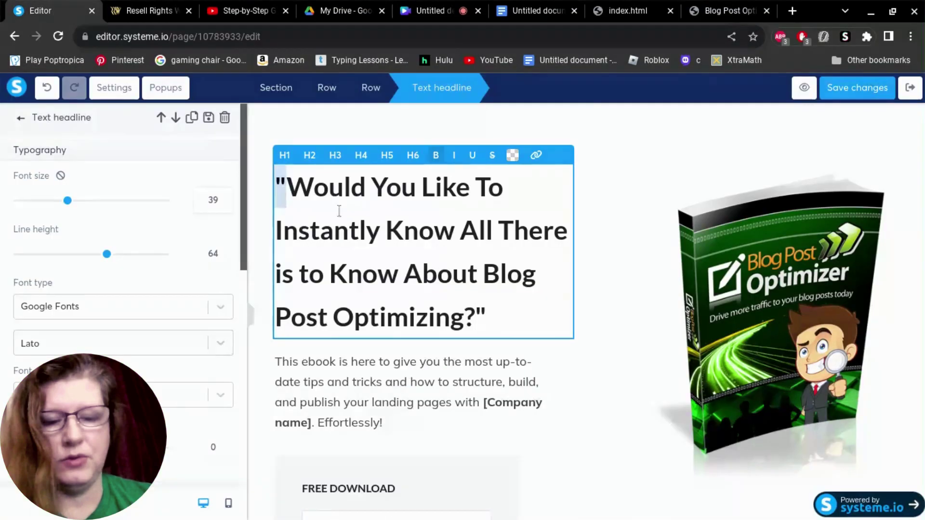
# Step: Paste that heading over the systeme.io headline, then return to the sales page
pyautogui.moveTo(275, 185); pyautogui.dragTo(509, 318)
pyautogui.rightClick(431, 223)
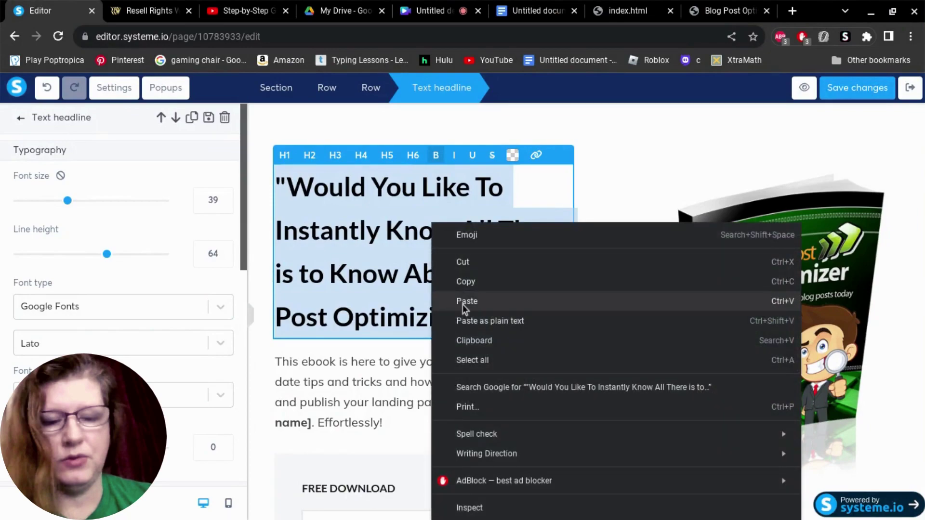
pyautogui.click(466, 301)
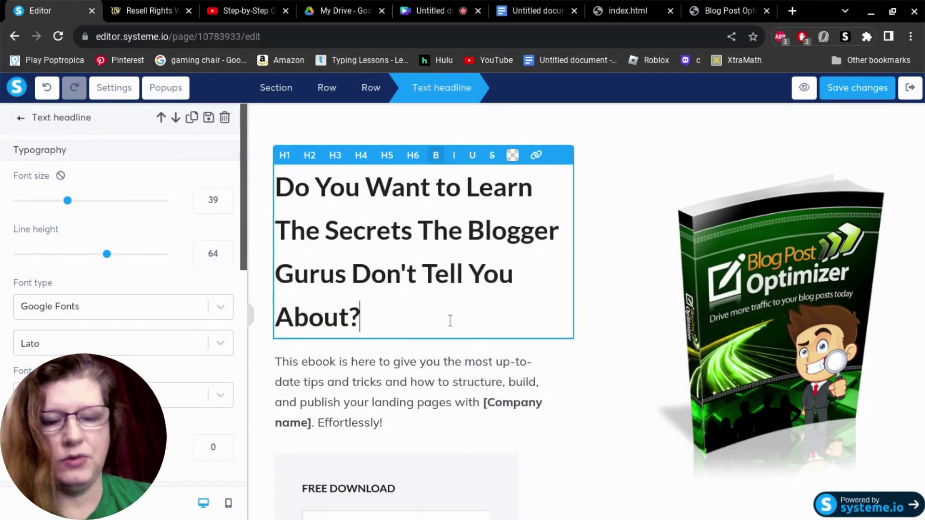
pyautogui.click(727, 11)
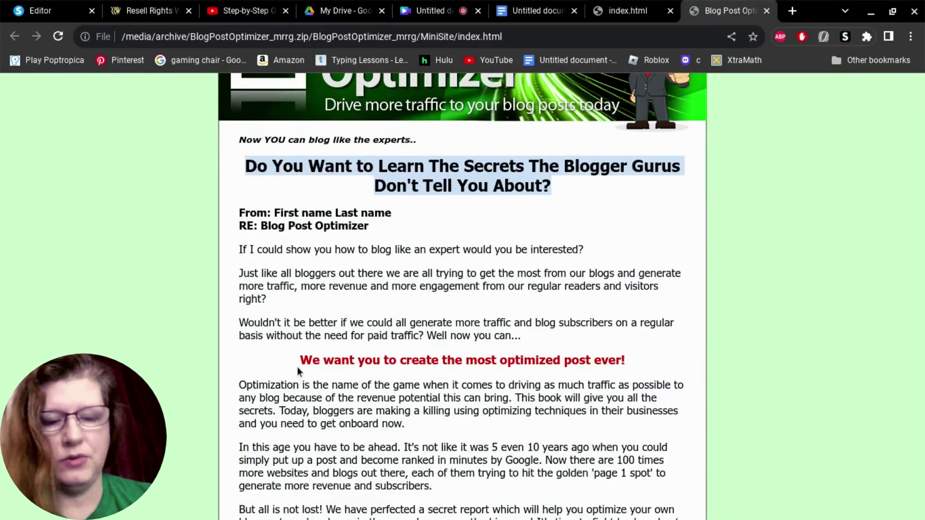
# Step: Copy the red 'We want you to create the most optimized post ever!' subheading
pyautogui.moveTo(302, 359); pyautogui.dragTo(653, 364)
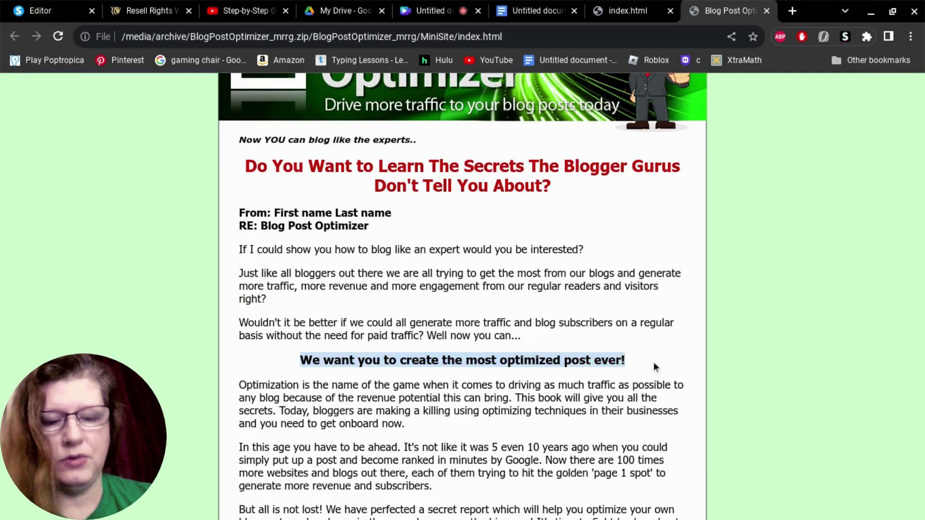
pyautogui.rightClick(604, 368)
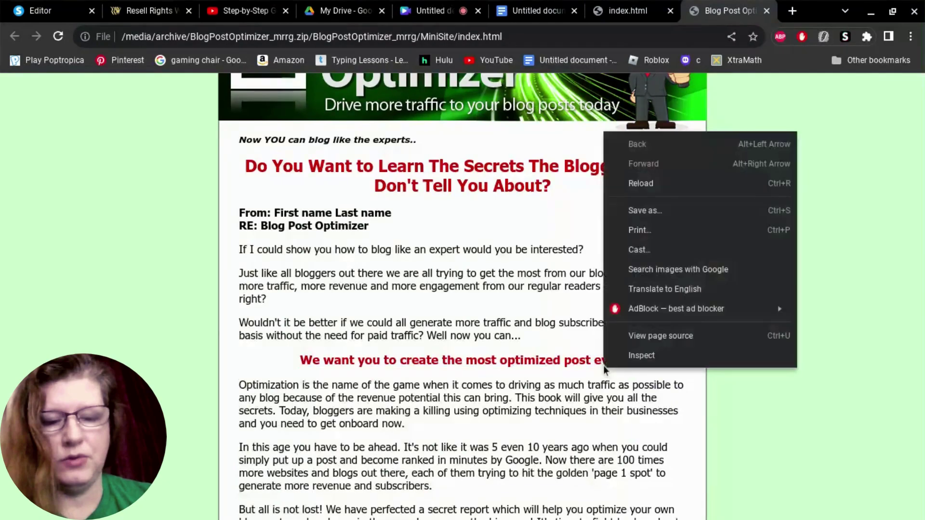
pyautogui.click(297, 360)
pyautogui.moveTo(298, 360); pyautogui.dragTo(630, 358)
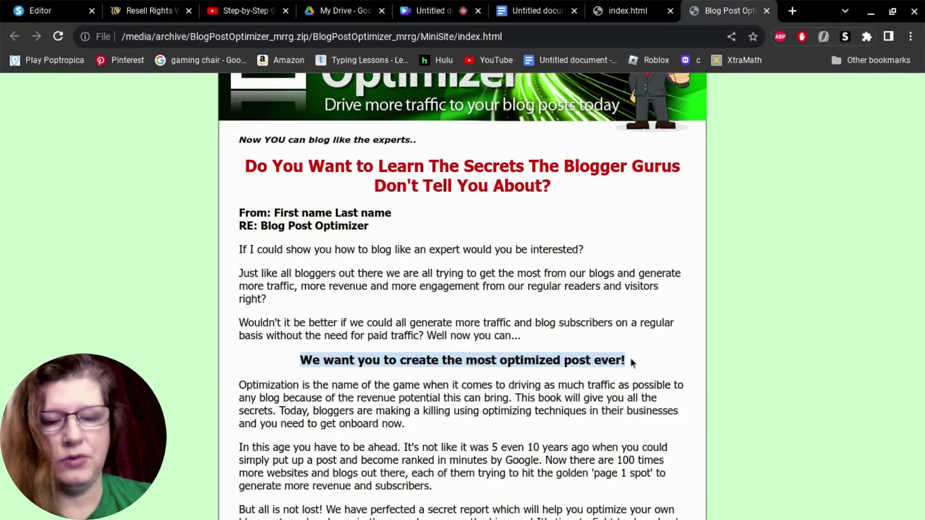
pyautogui.rightClick(611, 361)
pyautogui.click(654, 238)
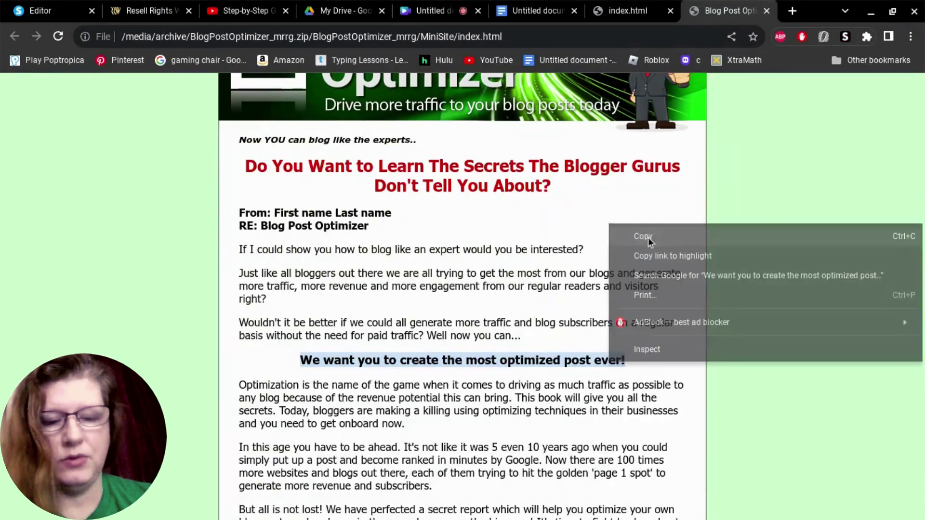
pyautogui.click(40, 11)
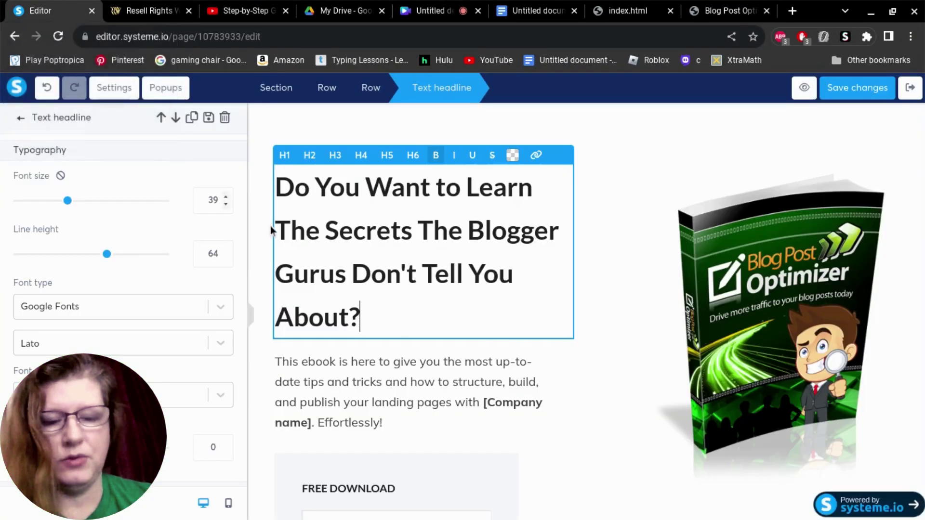
# Step: Paste the subheading after 'About?' on its own line, separated by a blank line
pyautogui.click(278, 362)
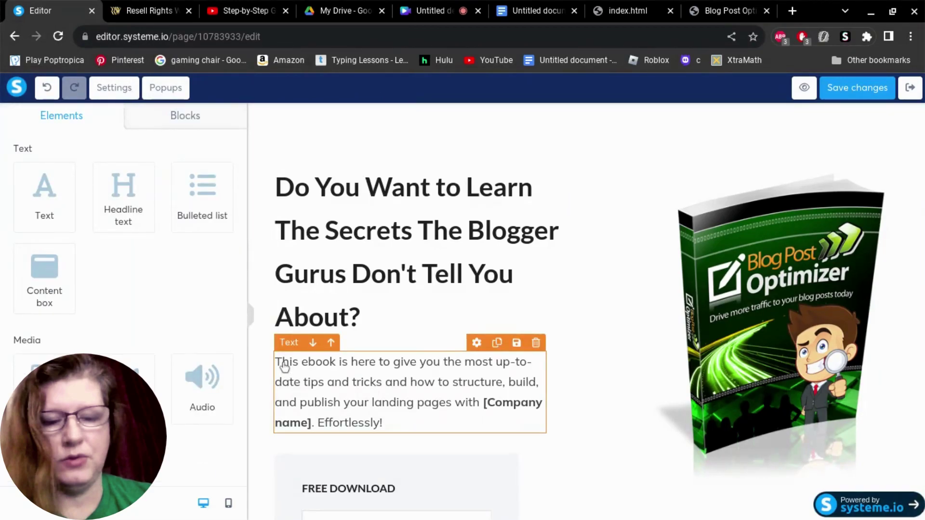
pyautogui.click(283, 365)
pyautogui.click(388, 282)
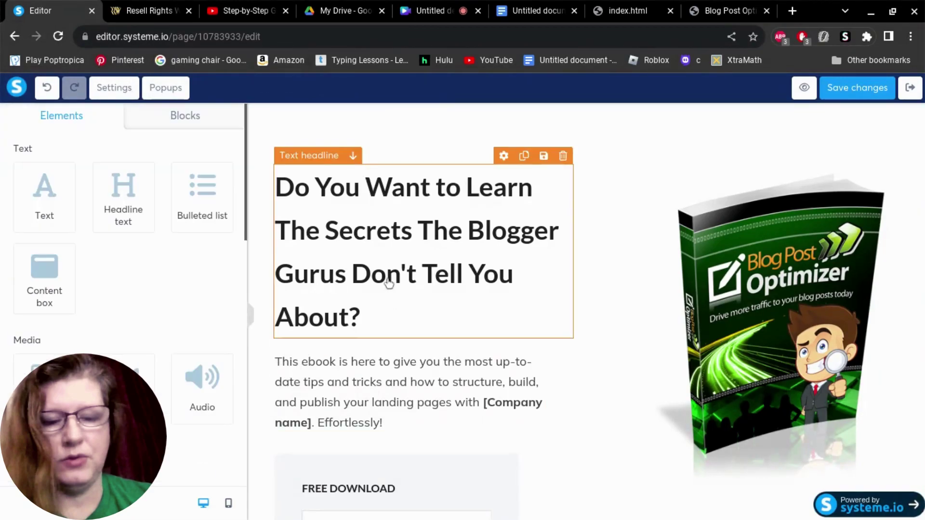
pyautogui.click(382, 319)
pyautogui.rightClick(376, 316)
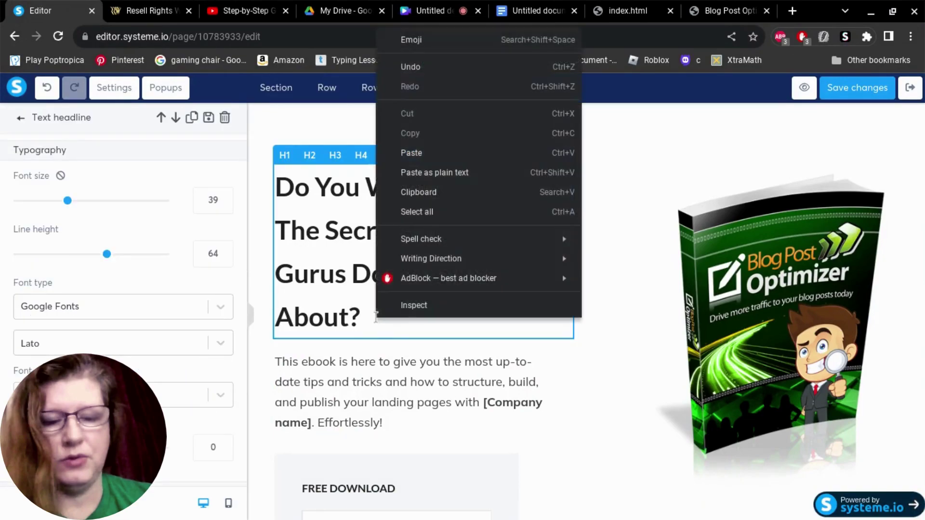
pyautogui.click(434, 153)
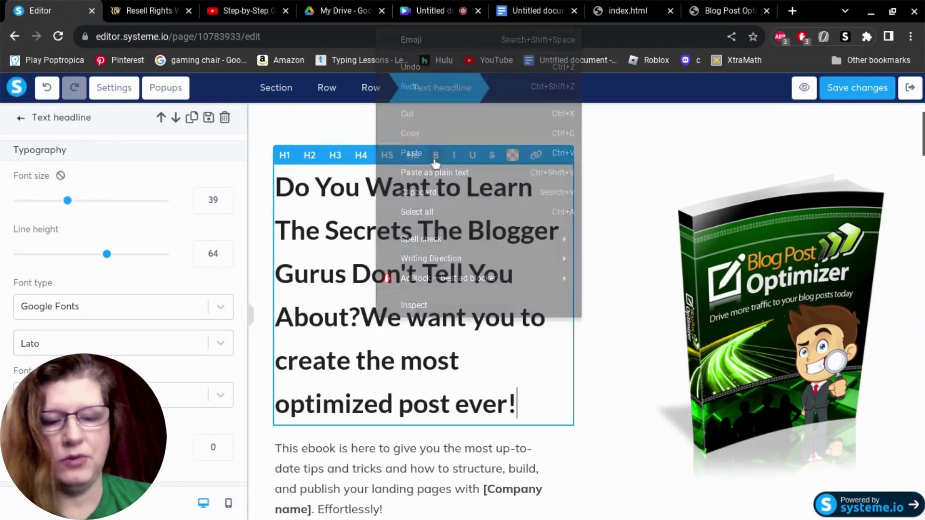
pyautogui.click(360, 317)
pyautogui.press('Return')
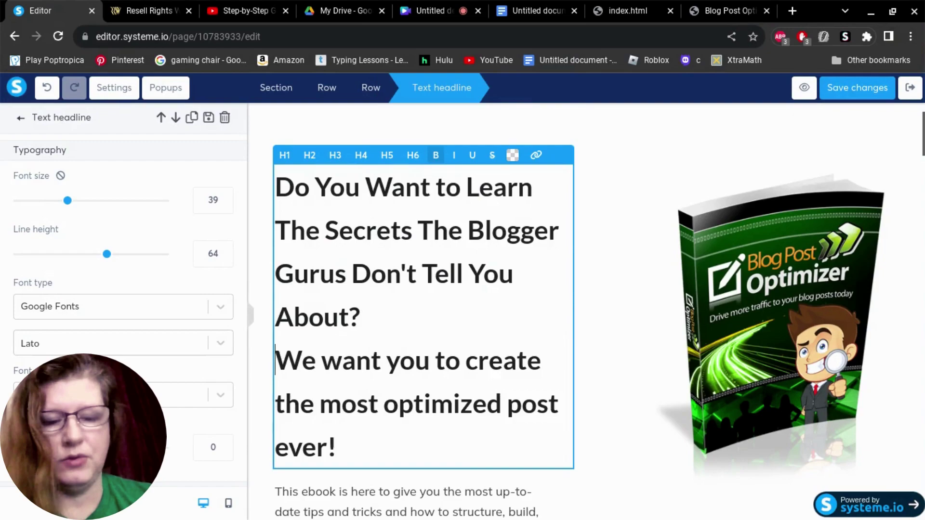
pyautogui.press('Return')
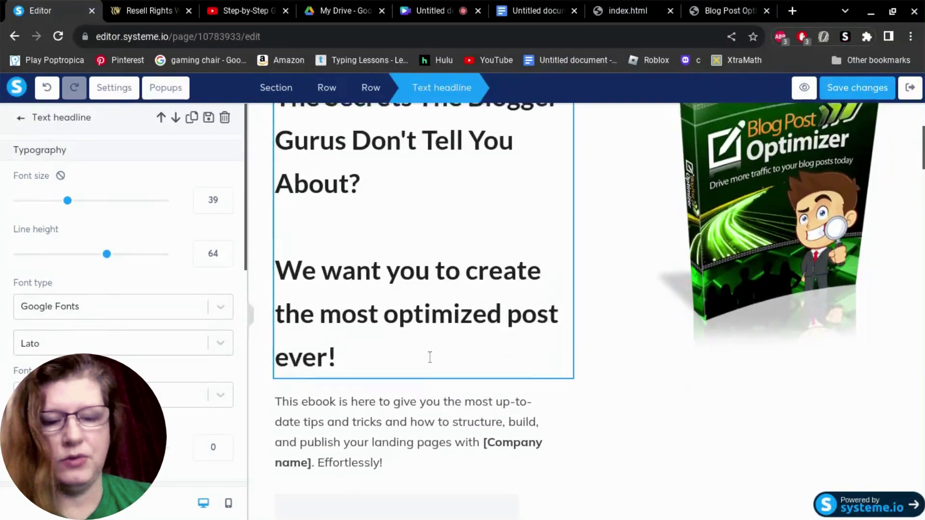
pyautogui.scroll(-1, 430, 357)
pyautogui.click(727, 11)
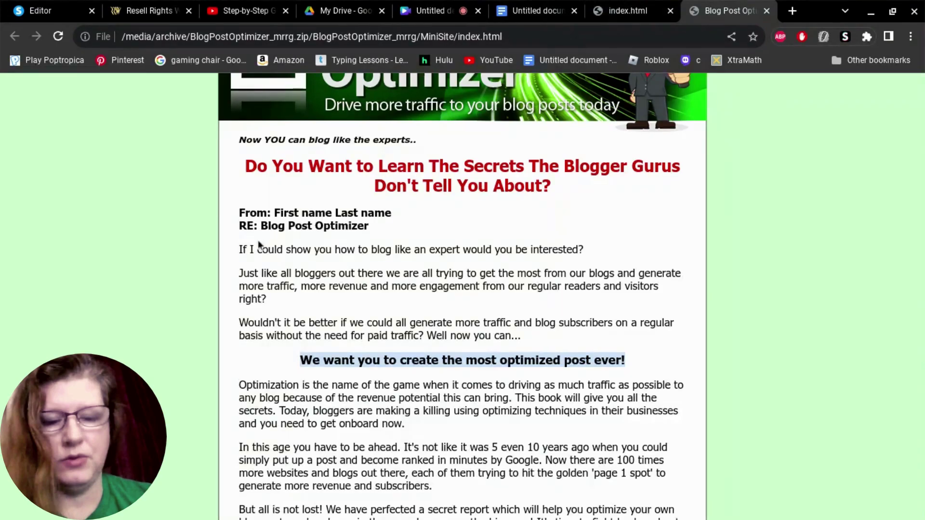
pyautogui.scroll(-1, 315, 288)
pyautogui.scroll(-5, 313, 288)
pyautogui.scroll(-2, 347, 413)
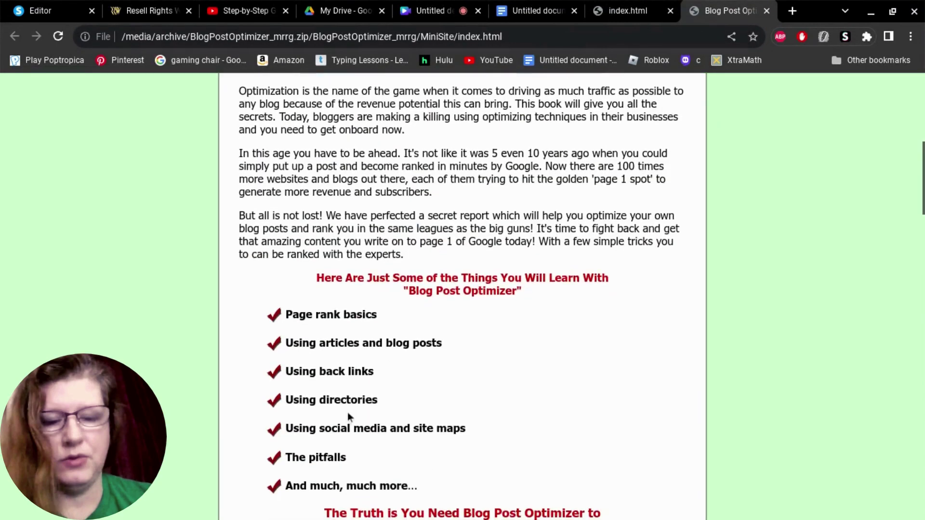
pyautogui.scroll(-2, 348, 412)
# Step: Copy the 'Here Are Just Some...' learning list through the red closing heading
pyautogui.moveTo(315, 223); pyautogui.dragTo(506, 406)
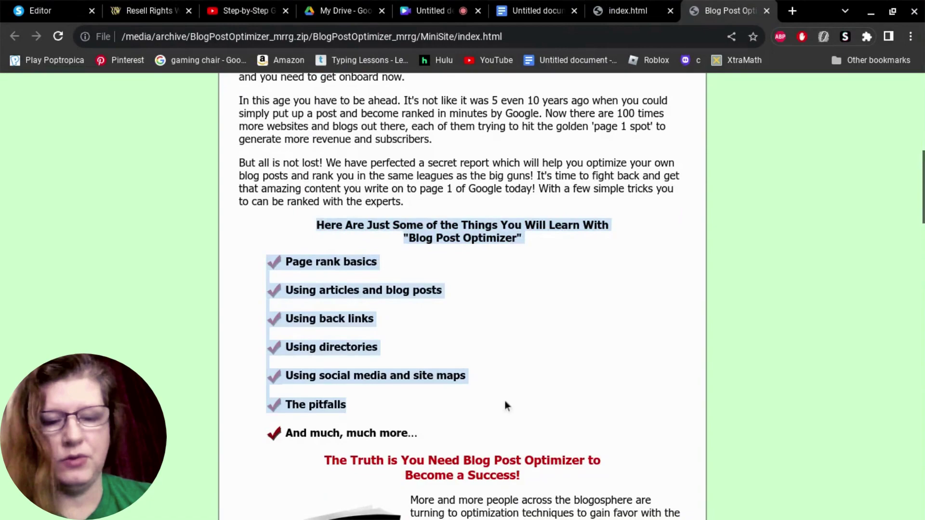
pyautogui.moveTo(558, 424); pyautogui.dragTo(603, 471)
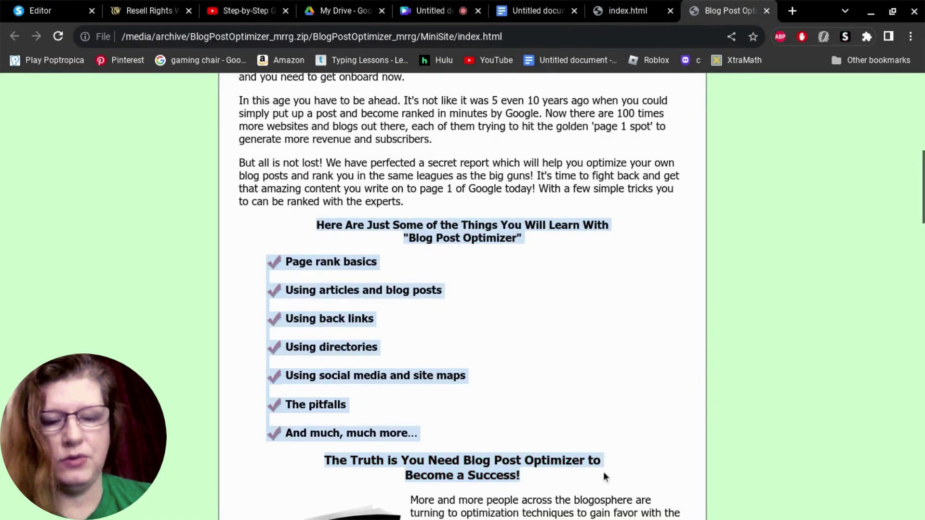
pyautogui.scroll(-2, 666, 363)
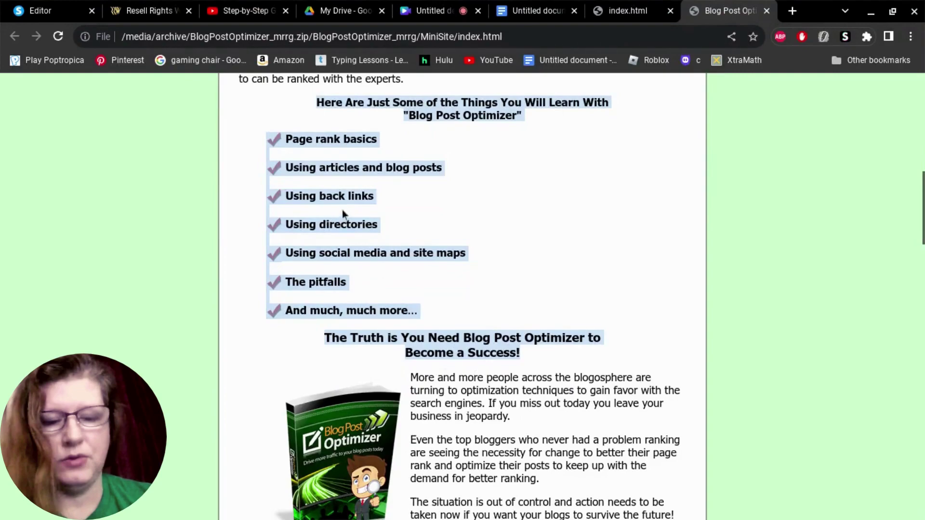
pyautogui.rightClick(456, 123)
pyautogui.click(490, 137)
pyautogui.click(47, 6)
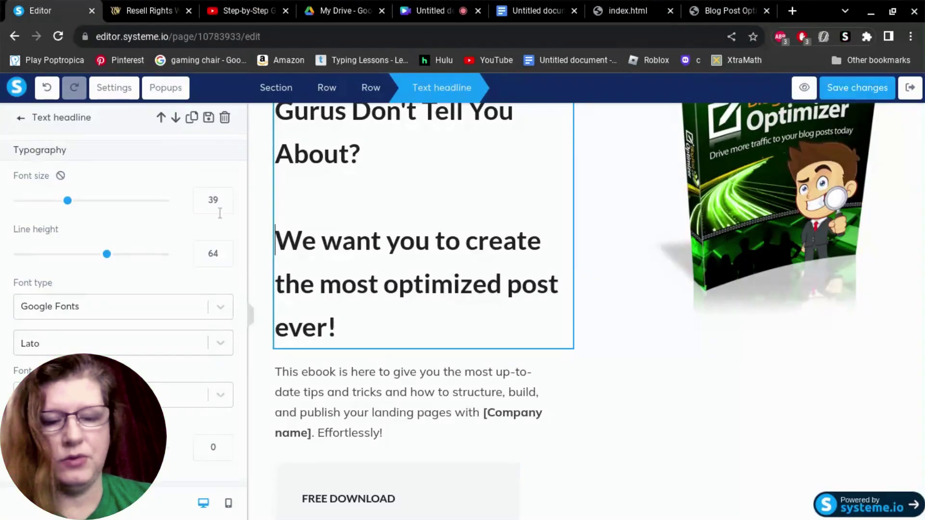
# Step: Replace all of the ebook intro paragraph's text with the copied list
pyautogui.click(283, 374)
pyautogui.click(283, 379)
pyautogui.hotkey('ctrl', 'a')
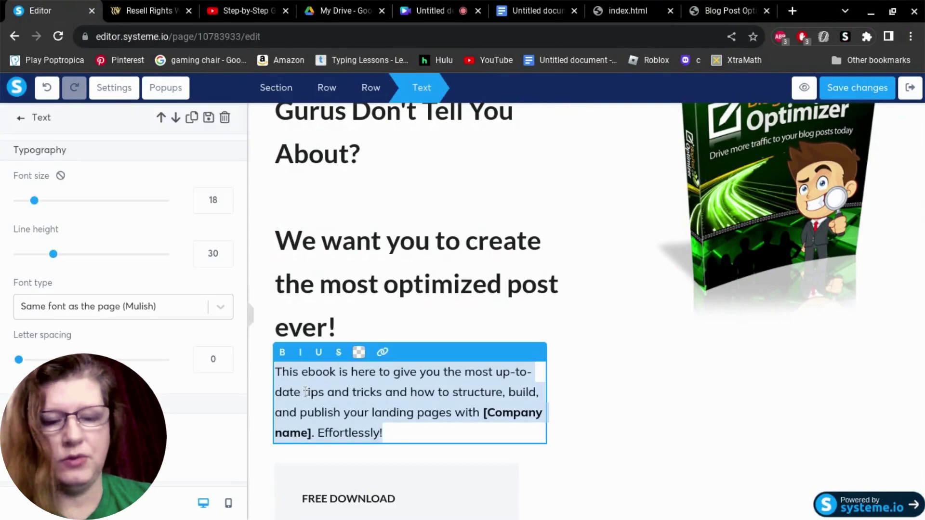
pyautogui.rightClick(310, 394)
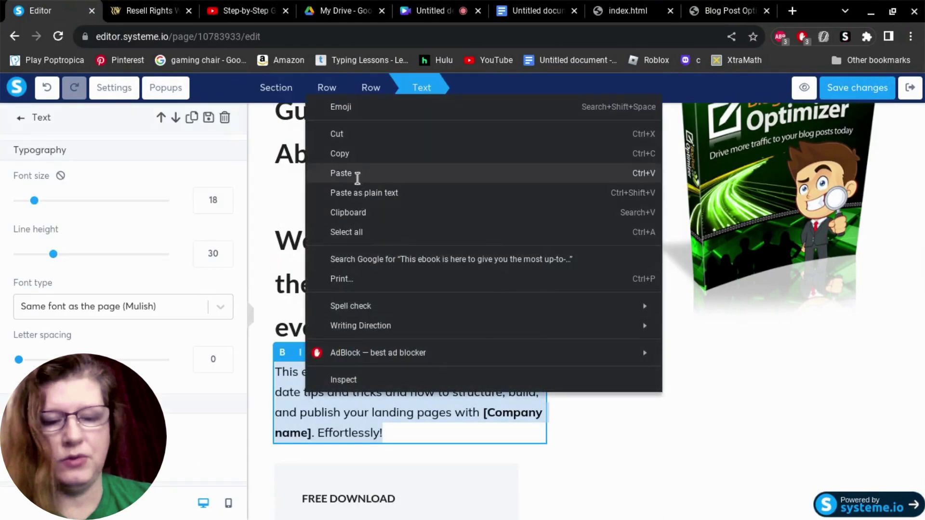
pyautogui.click(341, 173)
pyautogui.scroll(-3, 488, 424)
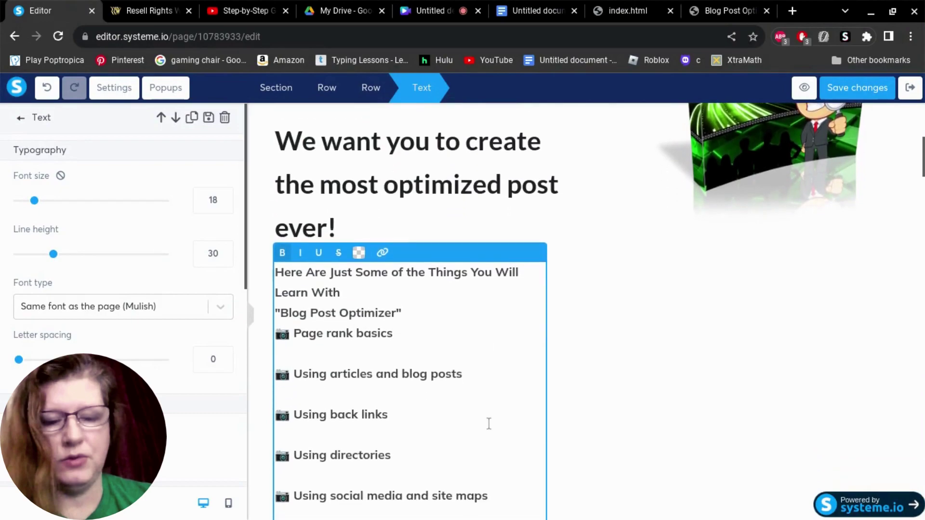
pyautogui.scroll(-2, 489, 424)
pyautogui.scroll(-2, 488, 424)
pyautogui.scroll(-1, 488, 423)
pyautogui.scroll(-1, 489, 424)
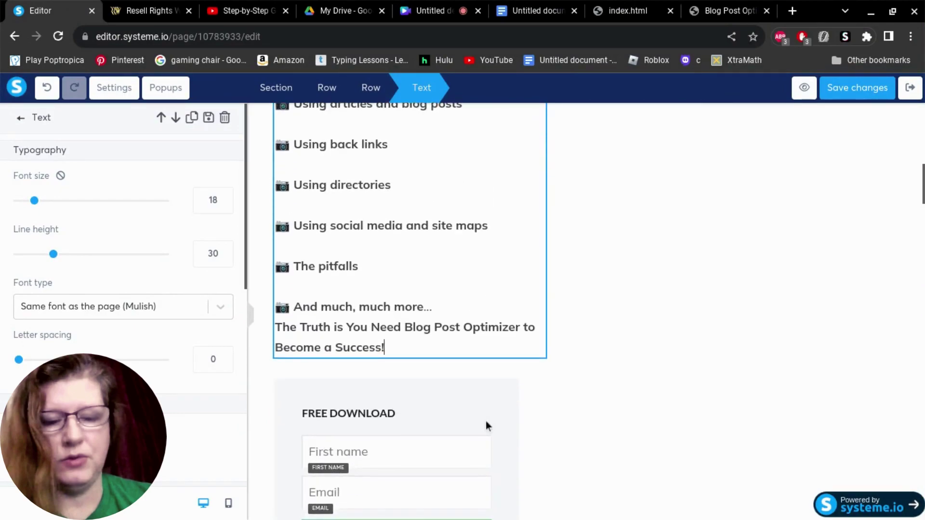
pyautogui.scroll(-2, 486, 426)
pyautogui.scroll(-1, 486, 425)
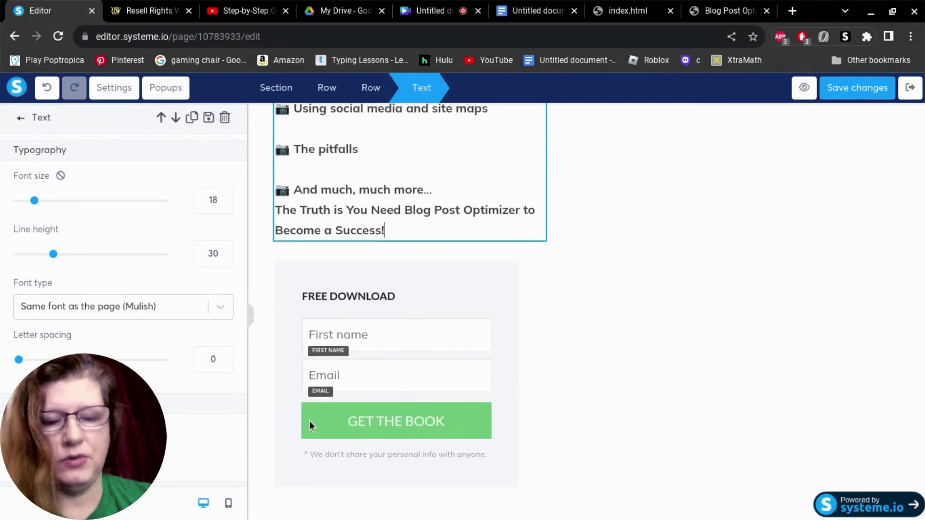
pyautogui.click(593, 397)
pyautogui.scroll(-2, 391, 361)
# Step: Change the GET THE BOOK button's background colour to a darker green
pyautogui.click(390, 347)
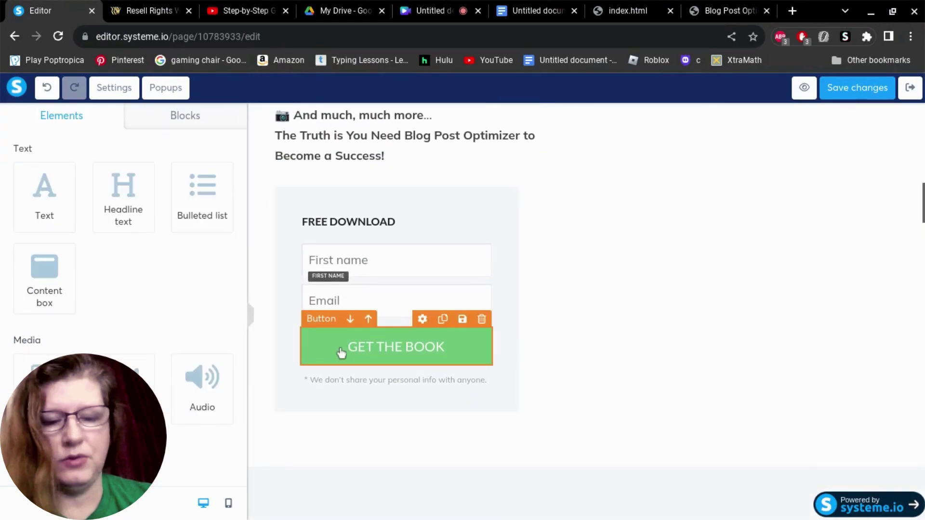
pyautogui.click(333, 352)
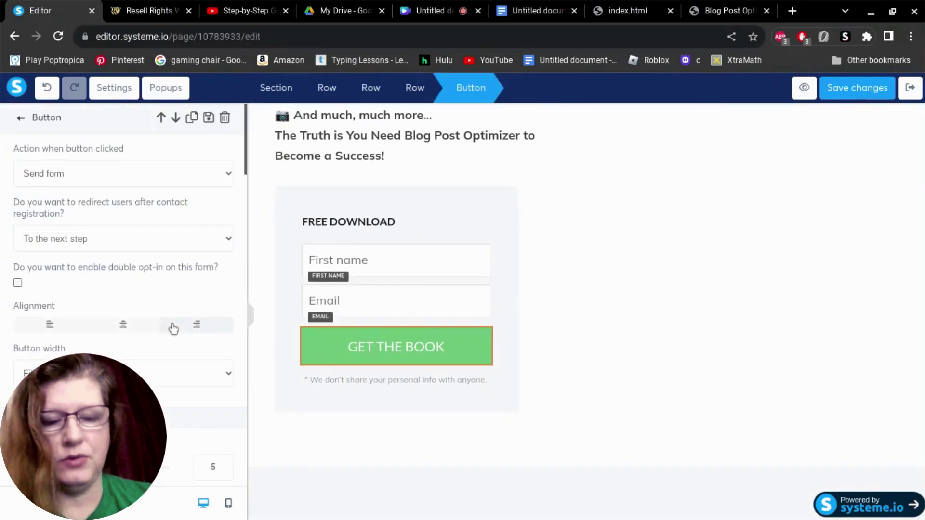
pyautogui.scroll(-2, 148, 336)
pyautogui.scroll(-2, 148, 336)
pyautogui.scroll(-3, 109, 325)
pyautogui.scroll(-3, 51, 355)
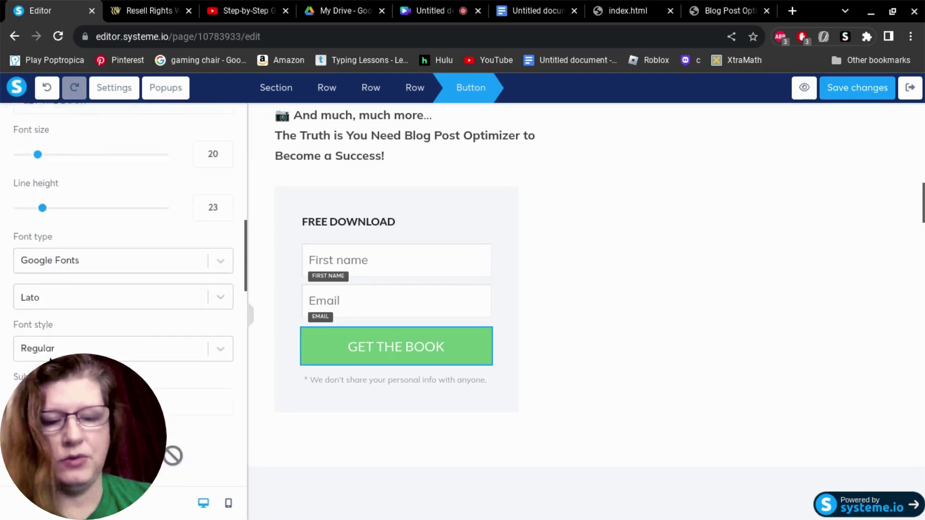
pyautogui.scroll(-2, 51, 354)
pyautogui.scroll(-3, 50, 354)
pyautogui.scroll(-2, 44, 350)
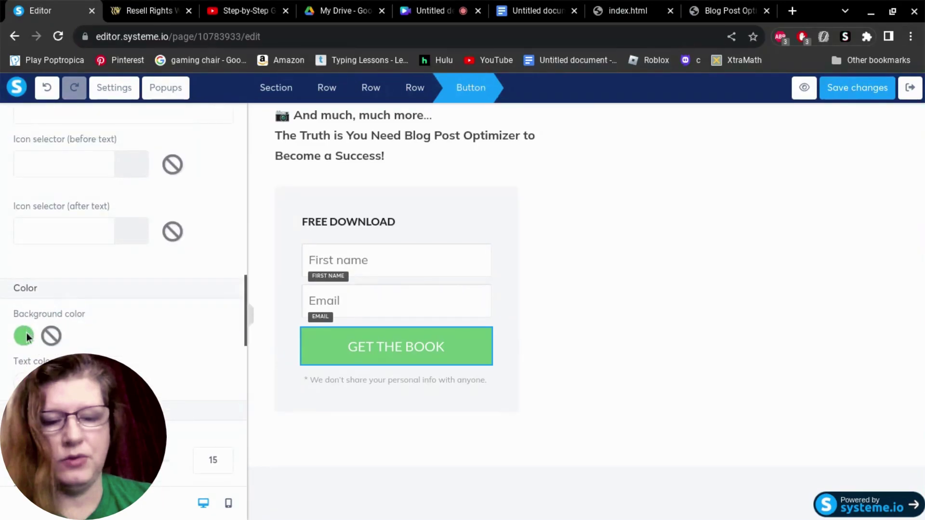
pyautogui.click(25, 334)
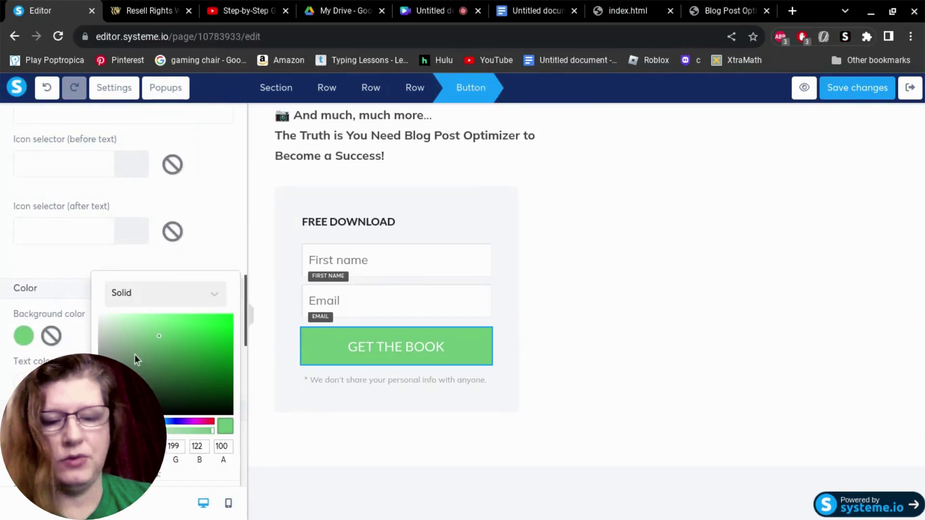
pyautogui.click(227, 366)
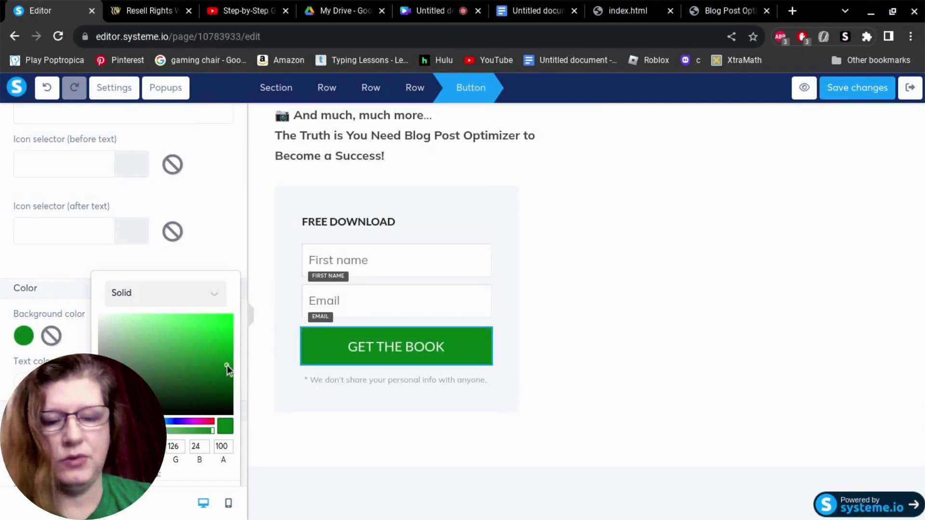
pyautogui.click(382, 347)
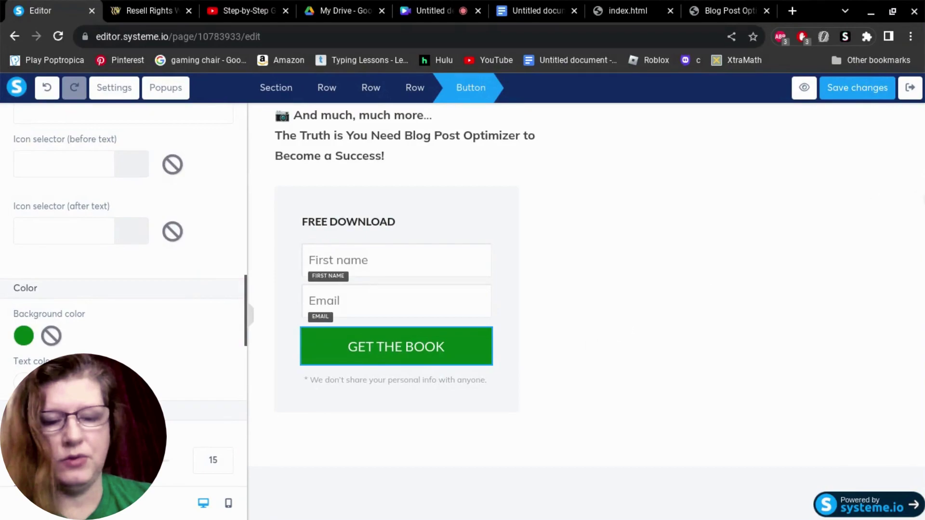
pyautogui.click(897, 241)
pyautogui.scroll(10, 898, 242)
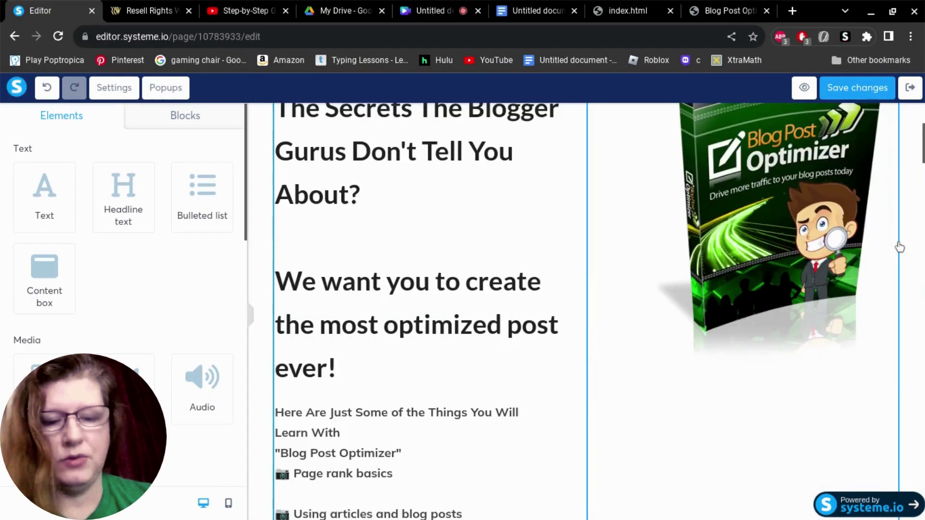
pyautogui.moveTo(912, 119)
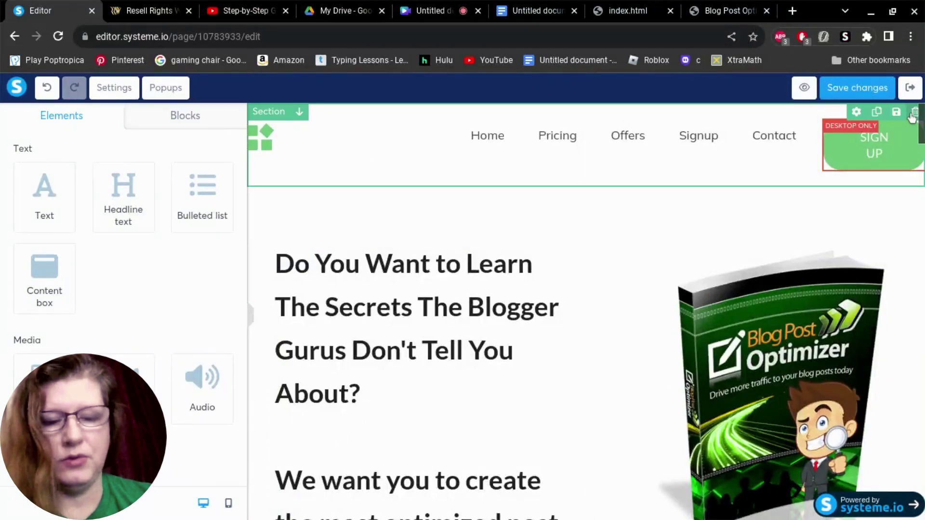
# Step: Delete the navigation header, brands showcase, [Company name] and 'Build better landing pages' sections
pyautogui.click(915, 113)
pyautogui.click(579, 115)
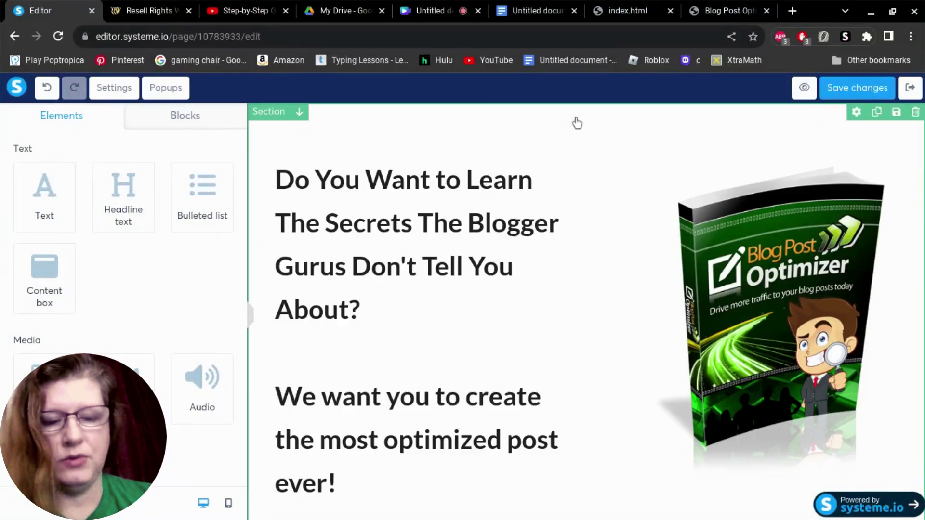
pyautogui.scroll(-5, 587, 145)
pyautogui.scroll(-5, 651, 216)
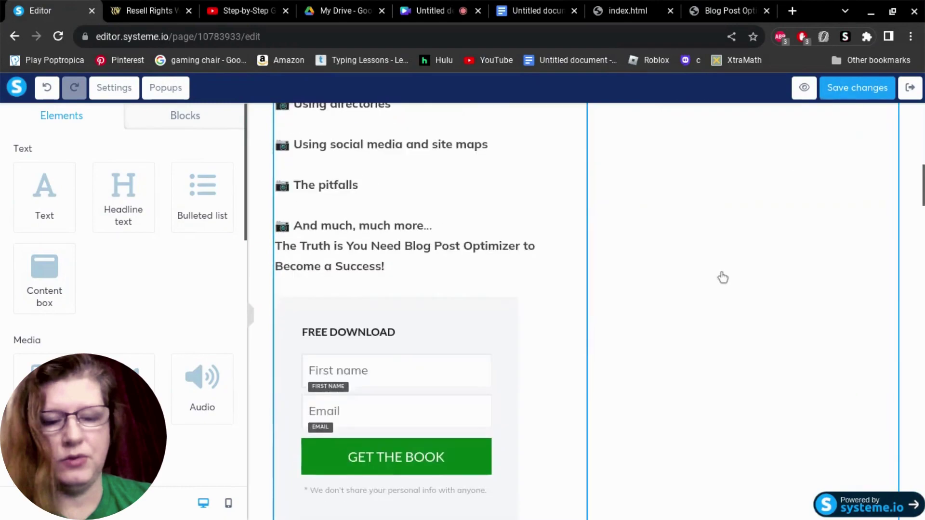
pyautogui.scroll(-4, 723, 275)
pyautogui.scroll(-5, 796, 289)
pyautogui.scroll(3, 809, 289)
pyautogui.scroll(2, 831, 275)
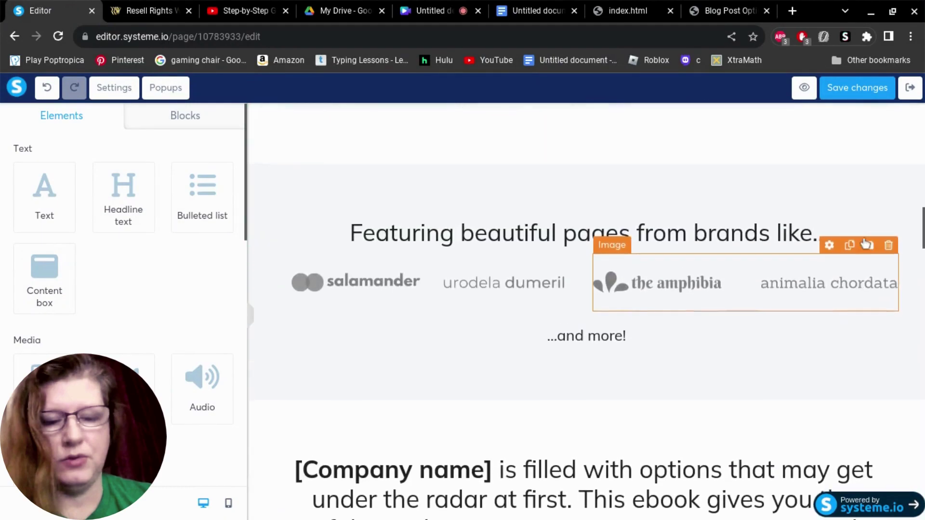
pyautogui.scroll(2, 853, 253)
pyautogui.scroll(4, 866, 244)
pyautogui.scroll(-1, 896, 347)
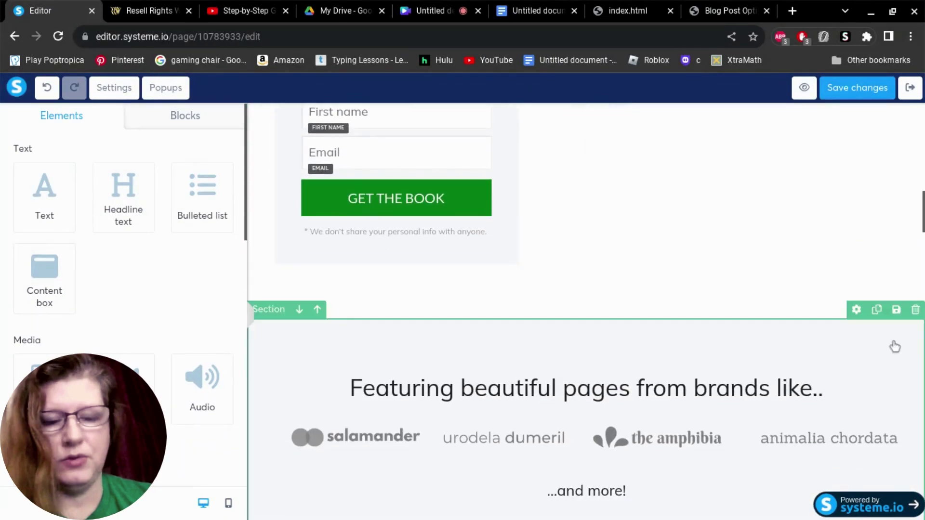
pyautogui.click(915, 310)
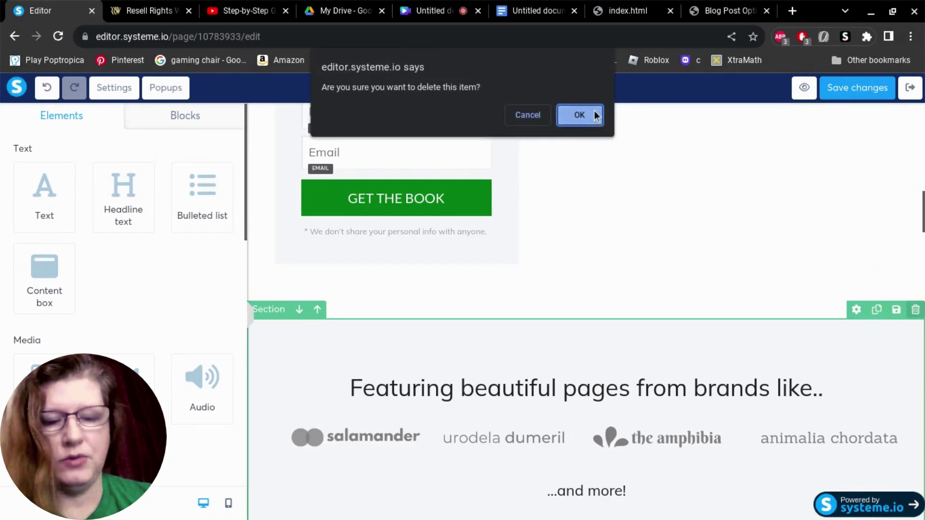
pyautogui.click(580, 115)
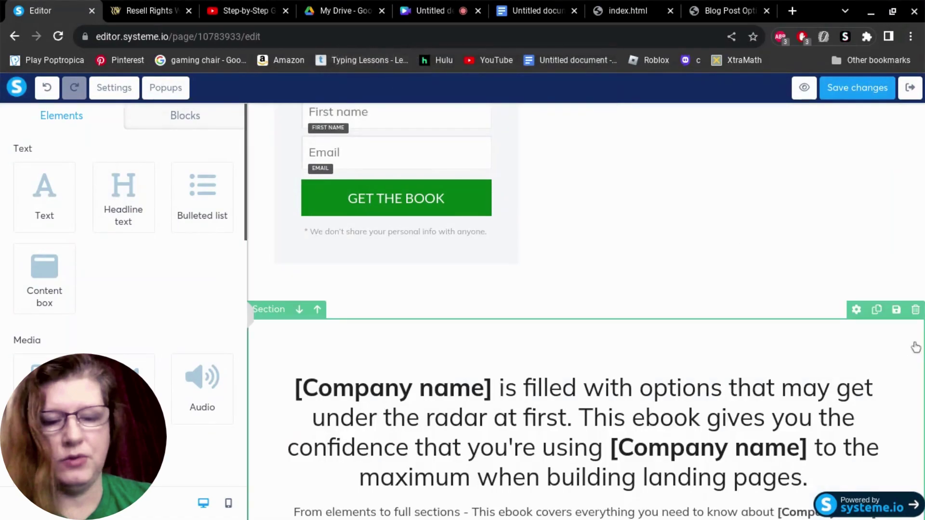
pyautogui.click(915, 309)
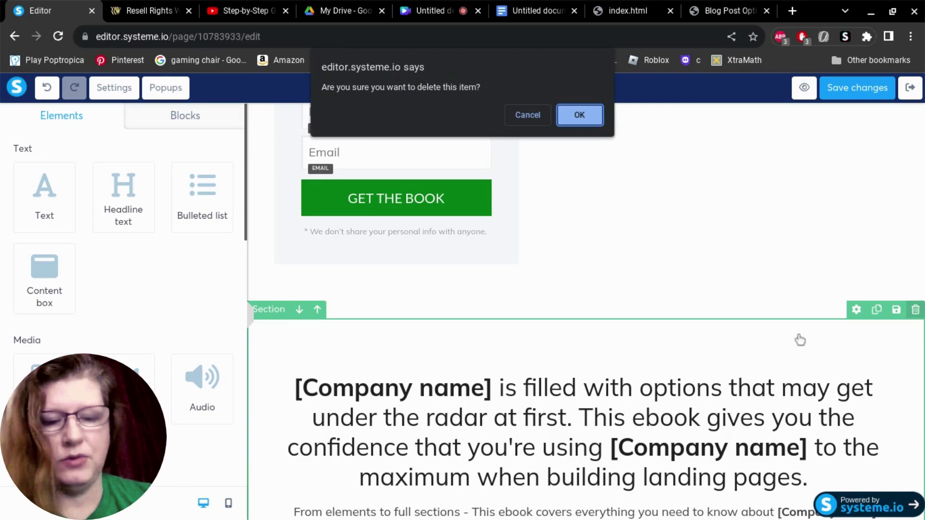
pyautogui.click(579, 115)
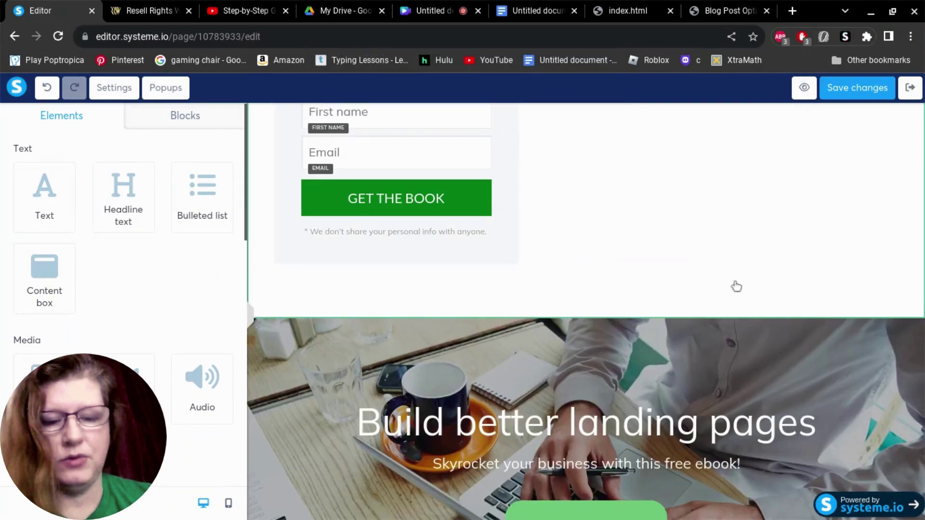
pyautogui.click(915, 310)
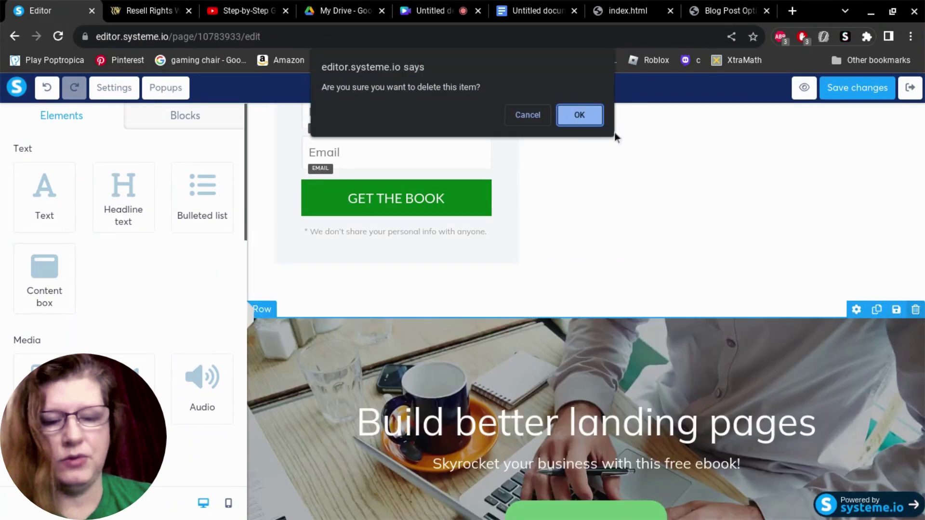
pyautogui.click(579, 115)
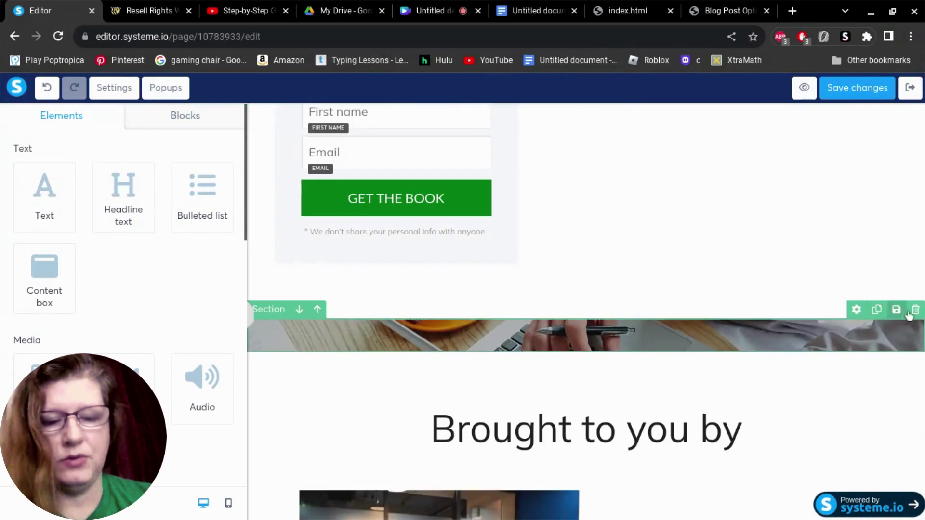
# Step: Delete the image banner, 'Brought to you by', testimonial, hero and bottom sections, then save
pyautogui.click(915, 309)
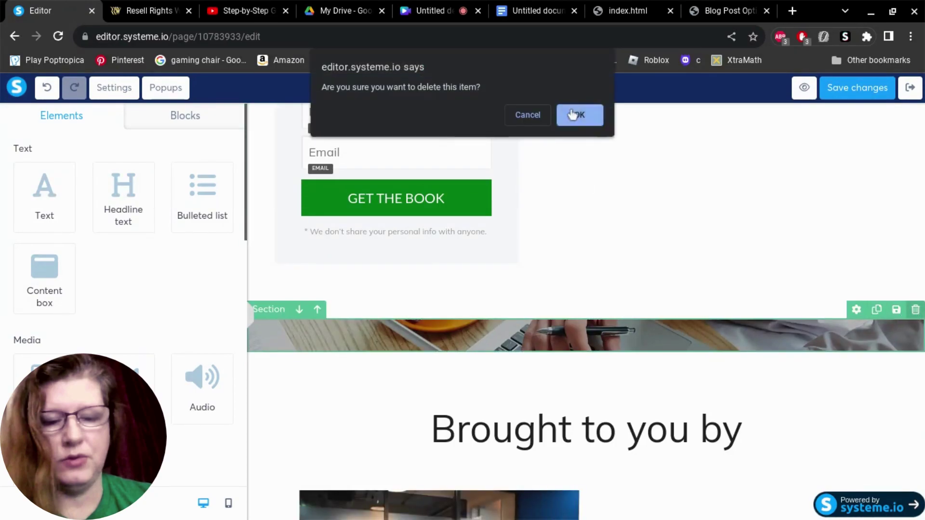
pyautogui.click(579, 114)
pyautogui.click(916, 309)
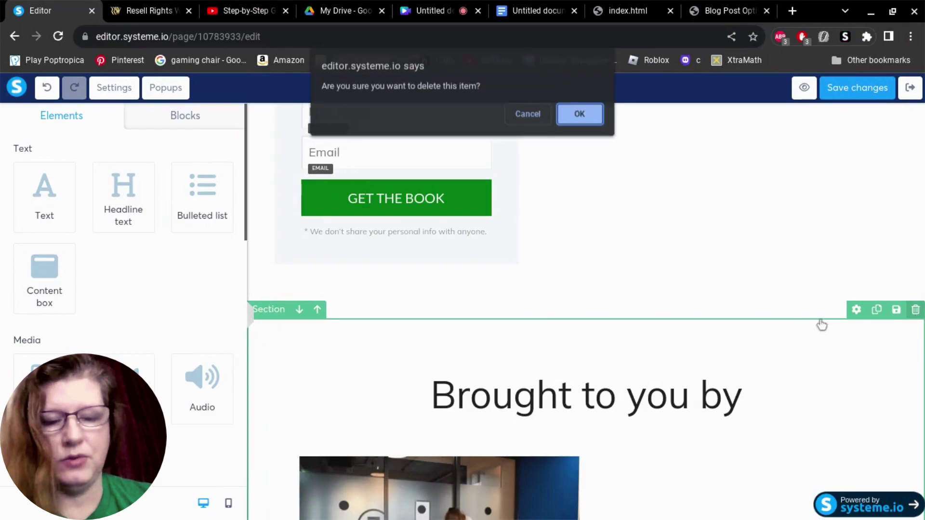
pyautogui.click(581, 115)
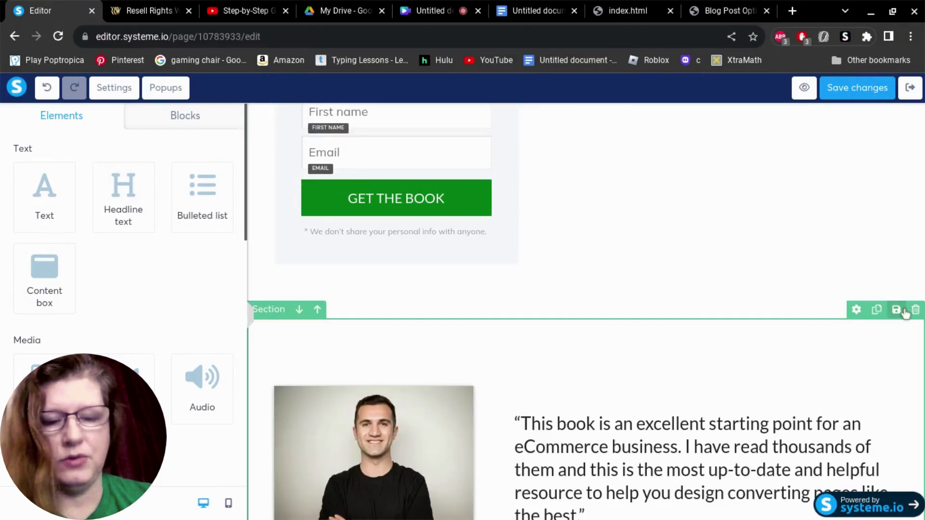
pyautogui.click(915, 310)
pyautogui.click(580, 115)
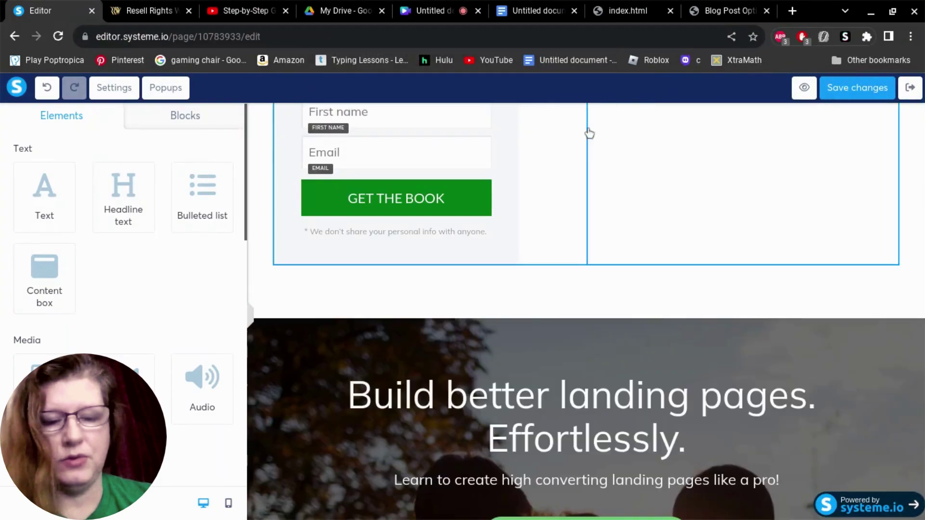
pyautogui.click(916, 309)
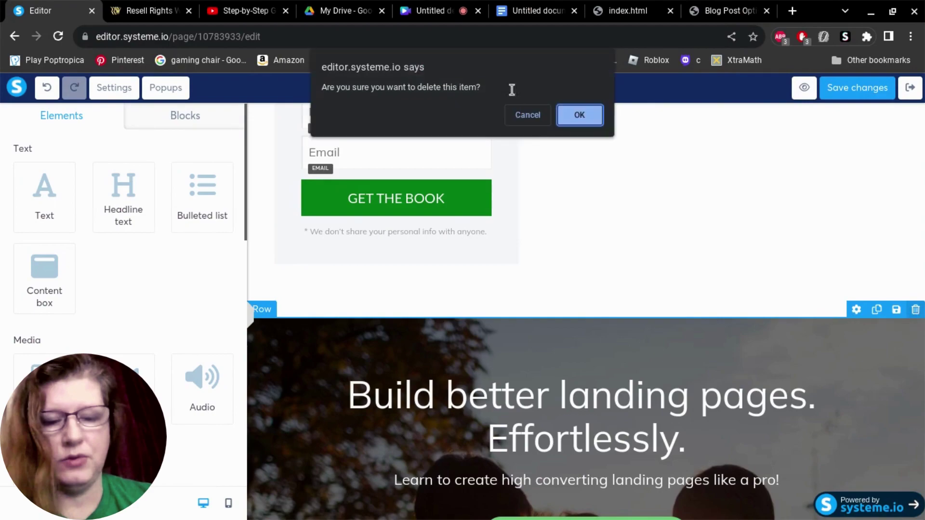
pyautogui.click(579, 115)
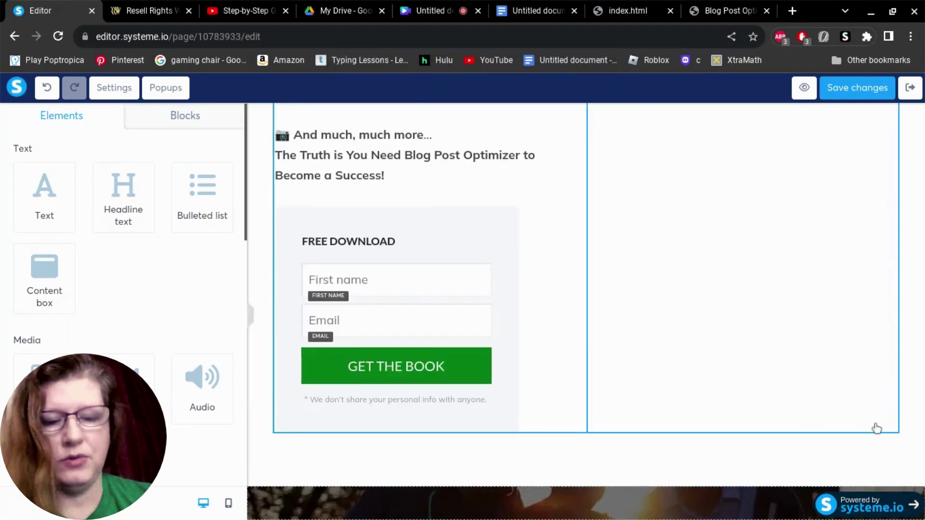
pyautogui.scroll(1, 877, 428)
pyautogui.scroll(-1, 877, 428)
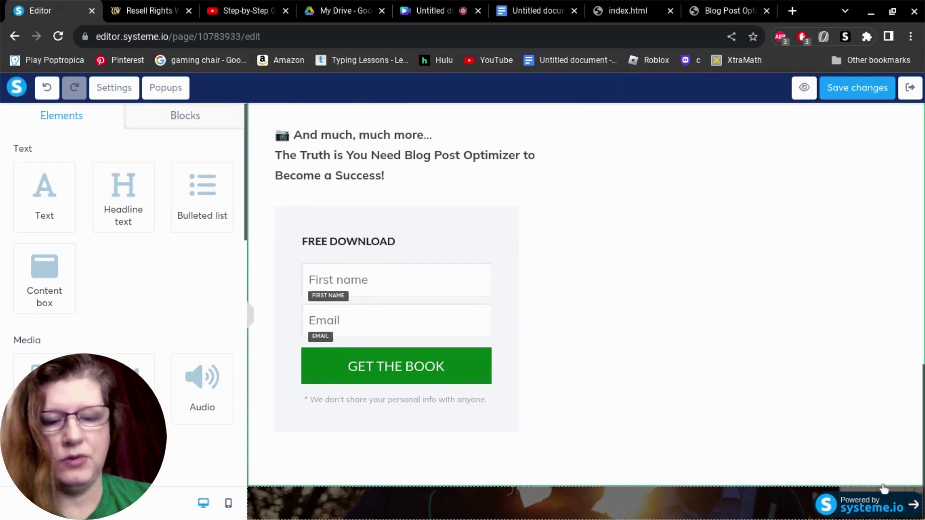
pyautogui.click(916, 477)
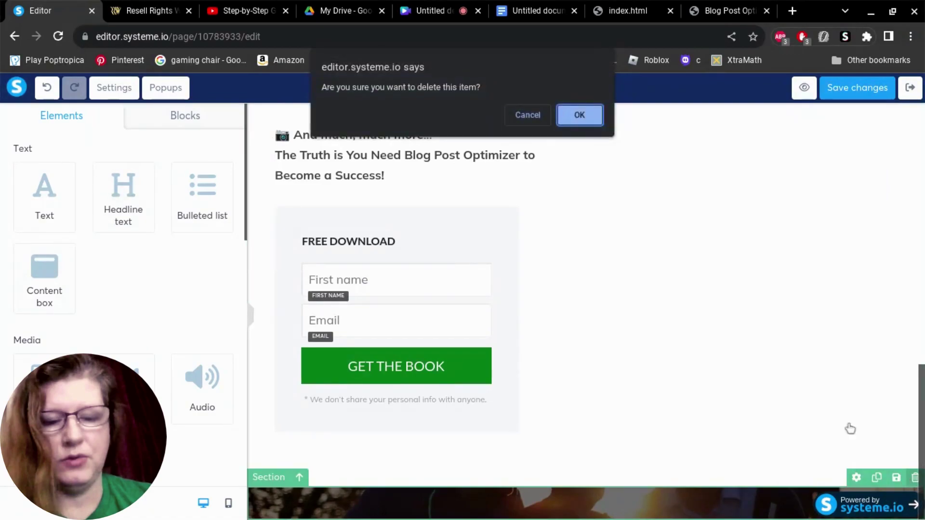
pyautogui.click(581, 116)
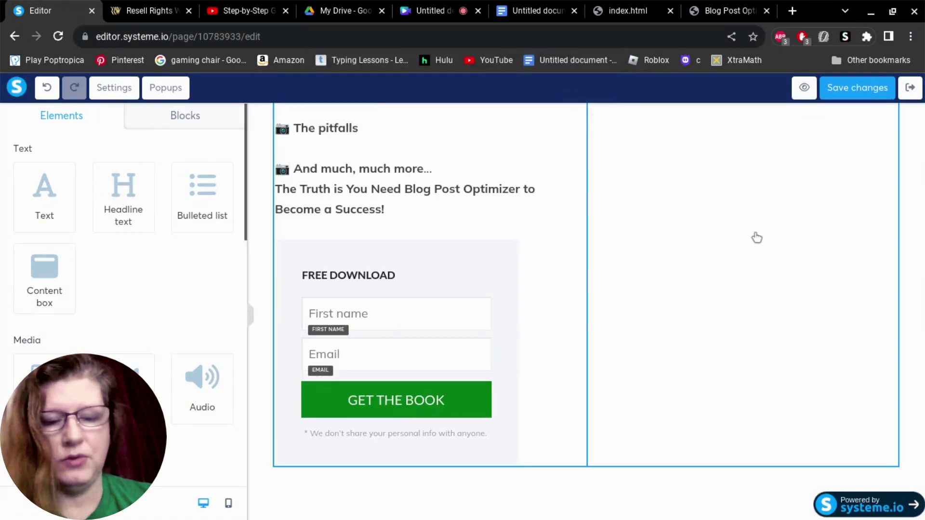
pyautogui.click(858, 88)
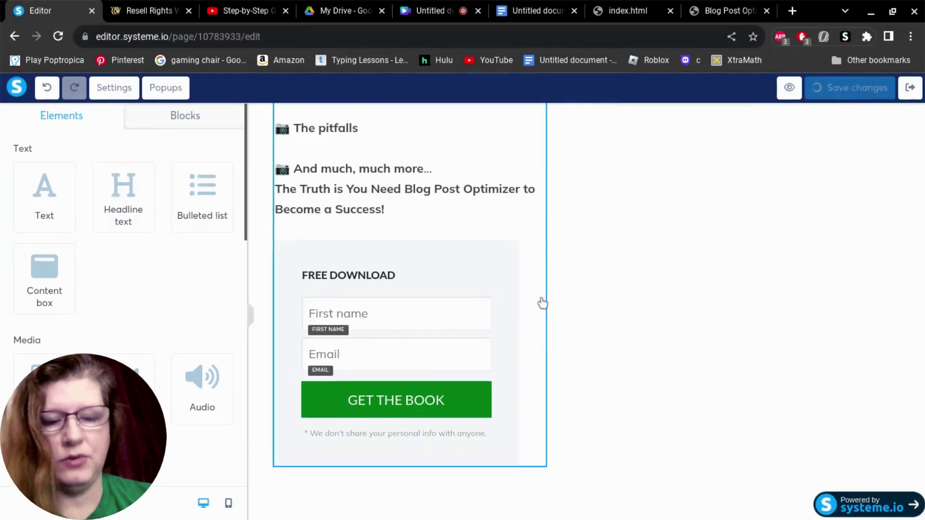
pyautogui.scroll(3, 544, 303)
pyautogui.scroll(3, 544, 304)
pyautogui.scroll(3, 544, 304)
pyautogui.scroll(2, 544, 303)
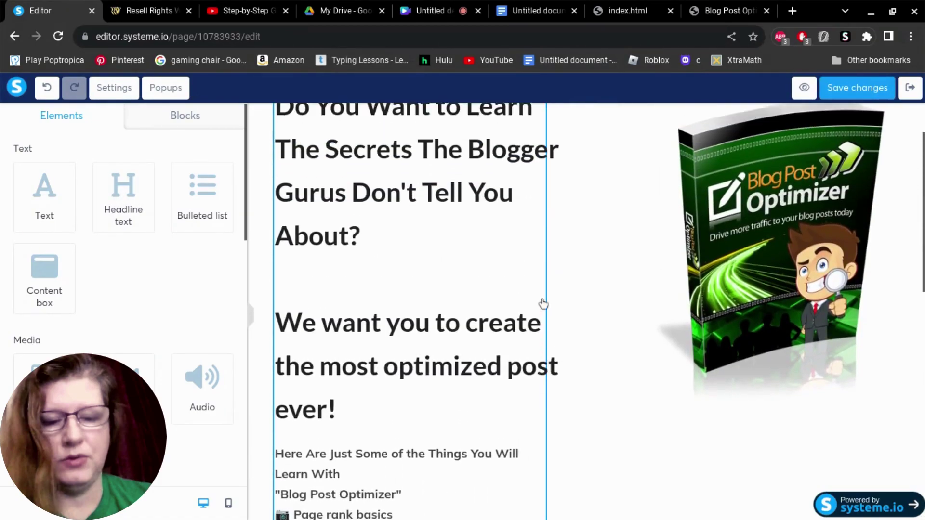
pyautogui.scroll(1, 543, 304)
pyautogui.scroll(-1, 544, 303)
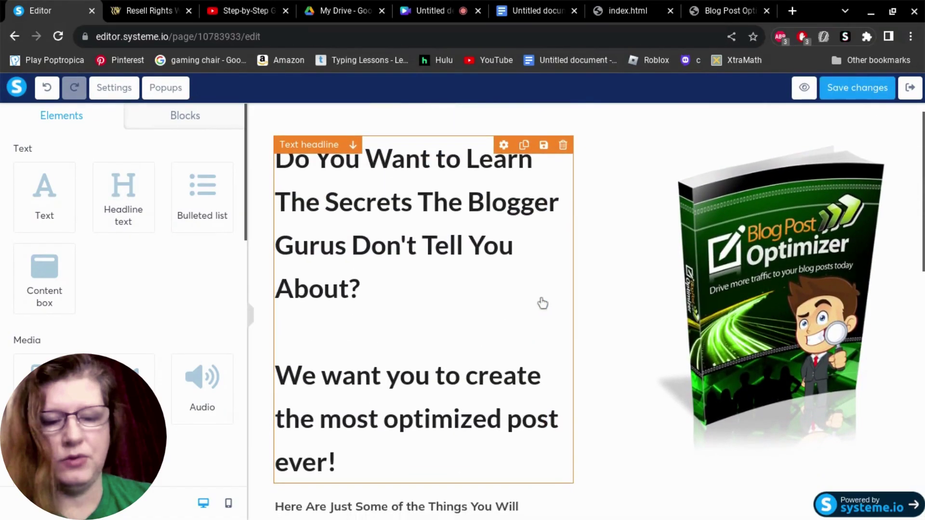
pyautogui.scroll(-2, 434, 253)
# Step: Save the squeeze page changes and exit the editor back to the Free Blogging e book funnel
pyautogui.click(333, 201)
pyautogui.scroll(2, 333, 201)
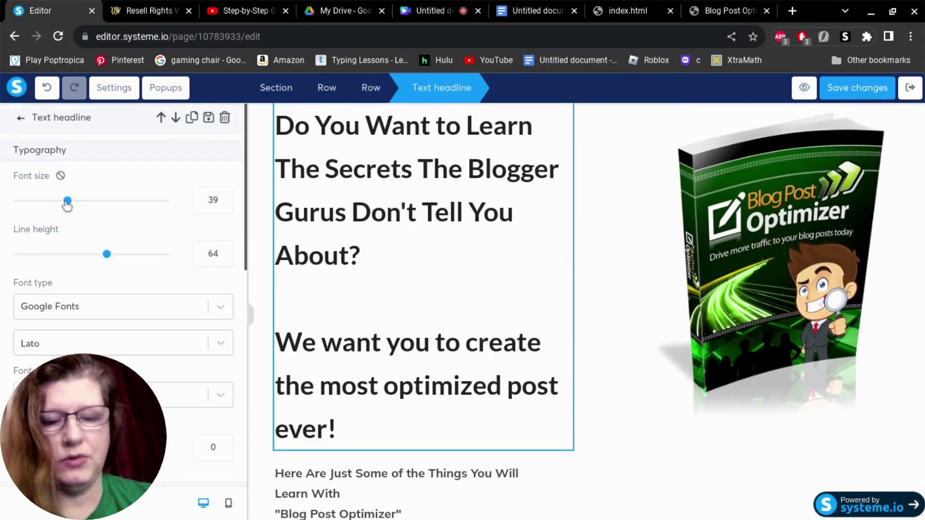
pyautogui.moveTo(67, 201); pyautogui.dragTo(55, 201)
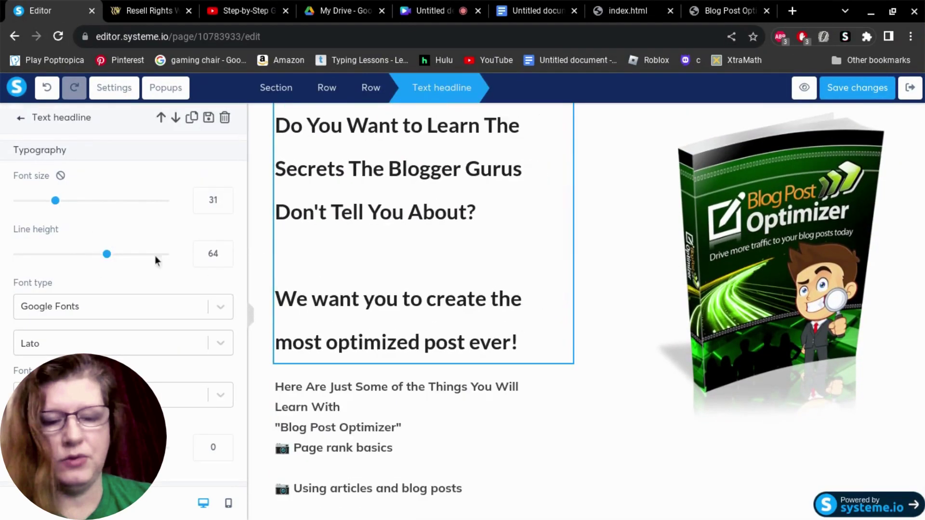
pyautogui.scroll(-1, 357, 367)
pyautogui.scroll(-2, 357, 365)
pyautogui.scroll(-2, 379, 364)
pyautogui.scroll(-1, 433, 354)
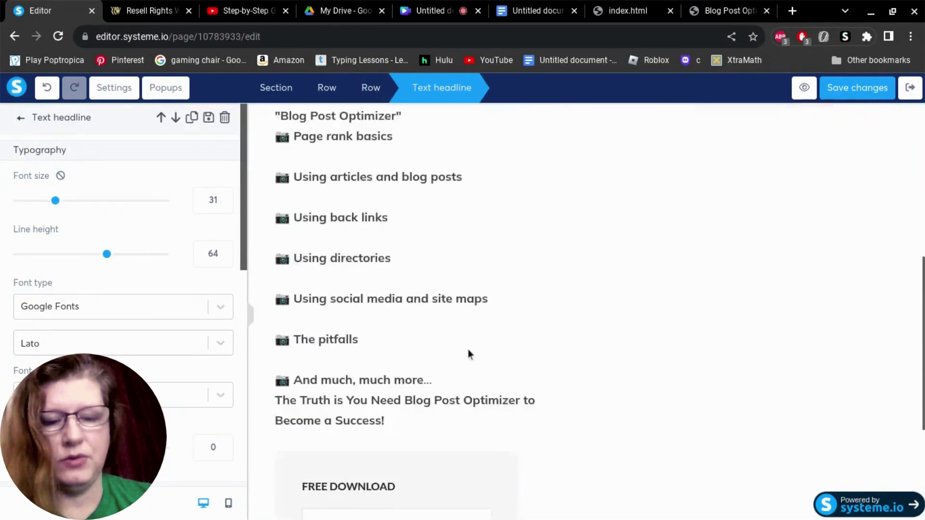
pyautogui.click(870, 302)
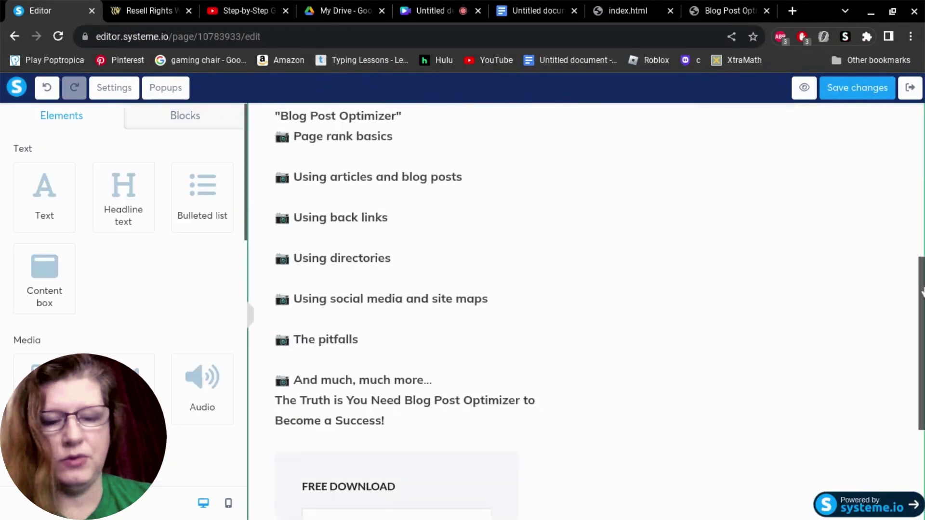
pyautogui.scroll(-3, 870, 302)
pyautogui.scroll(-1, 870, 302)
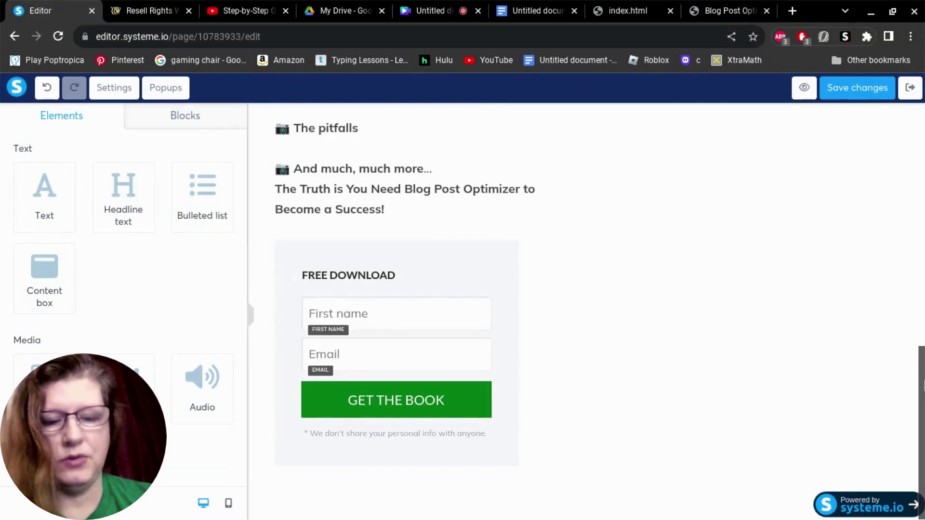
pyautogui.click(871, 399)
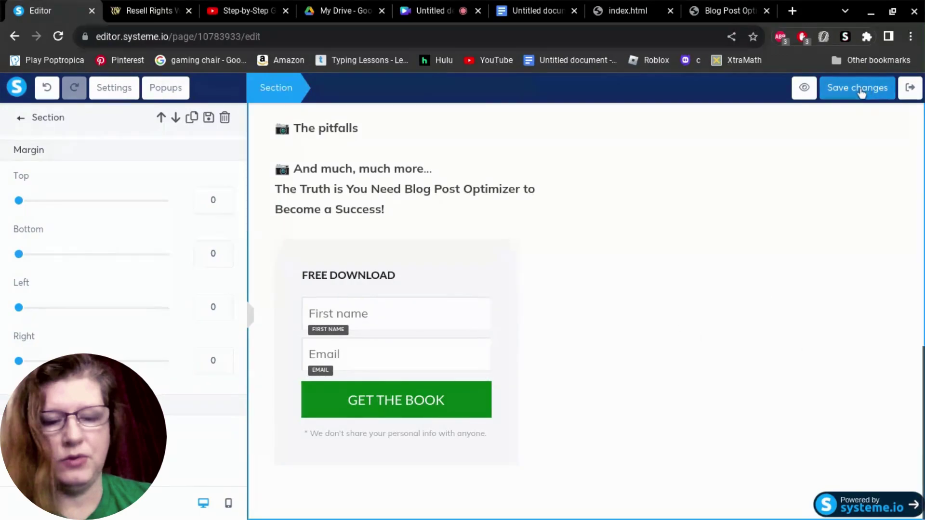
pyautogui.click(857, 88)
pyautogui.click(910, 88)
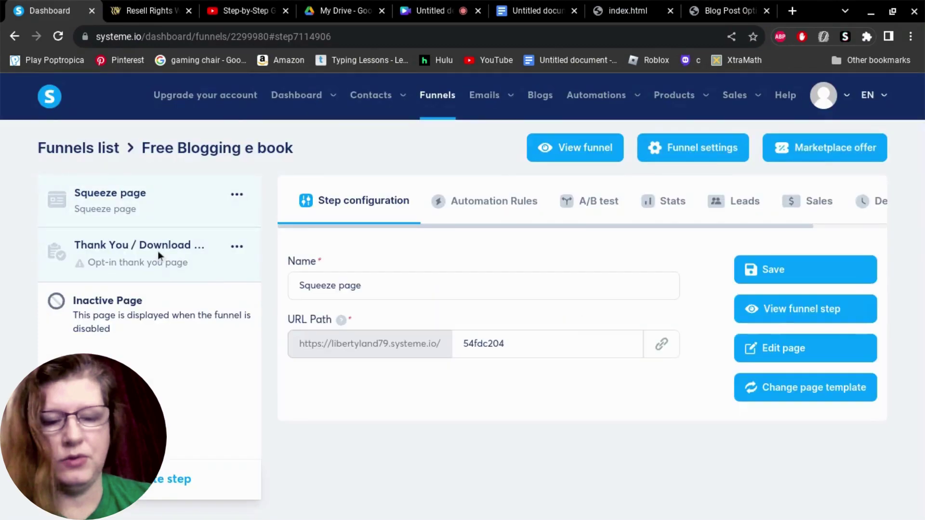
# Step: Apply the THANK YOU FOR YOUR PAYMENT! template to the Thank You / Download step and edit it
pyautogui.click(158, 251)
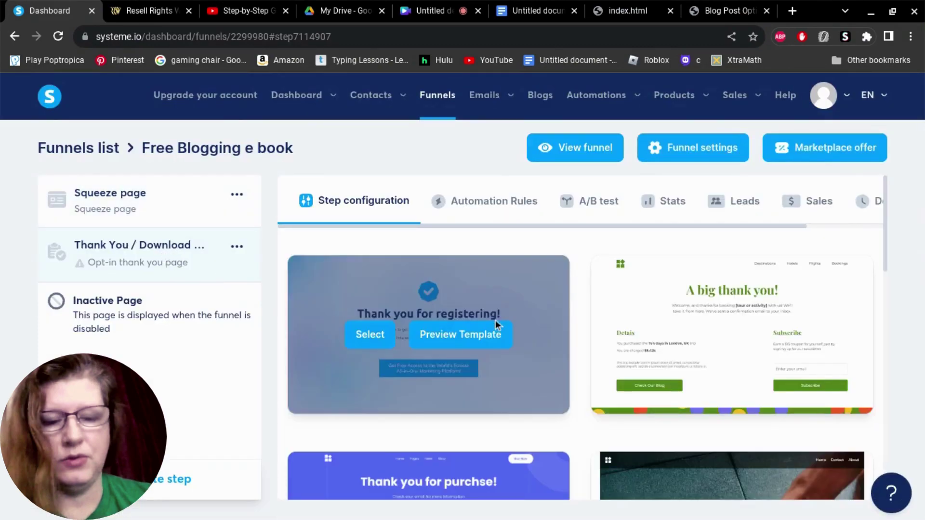
pyautogui.scroll(-4, 633, 367)
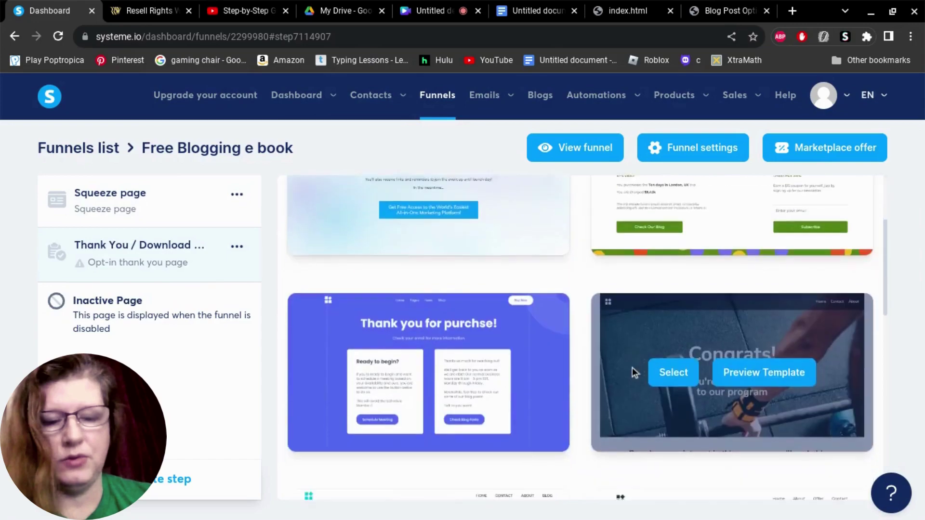
pyautogui.scroll(-4, 632, 368)
pyautogui.scroll(-3, 632, 368)
pyautogui.scroll(-4, 633, 367)
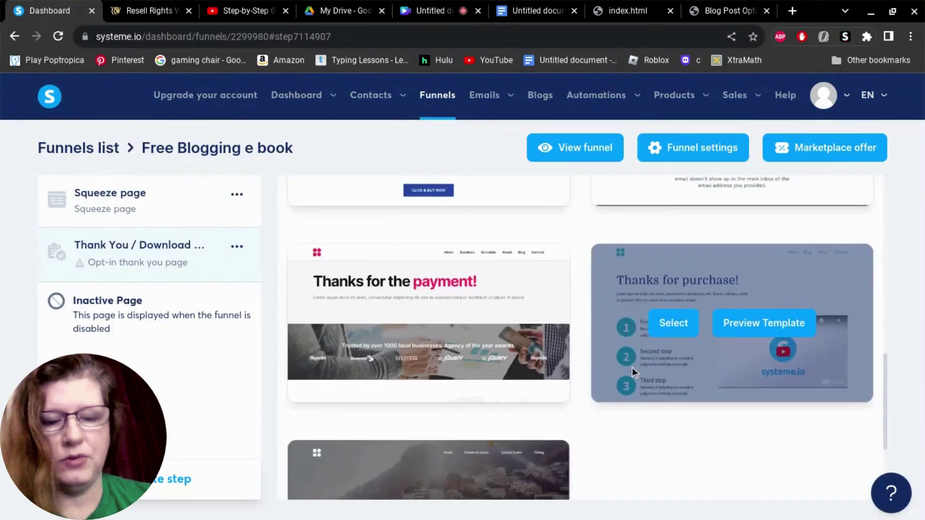
pyautogui.scroll(-4, 633, 367)
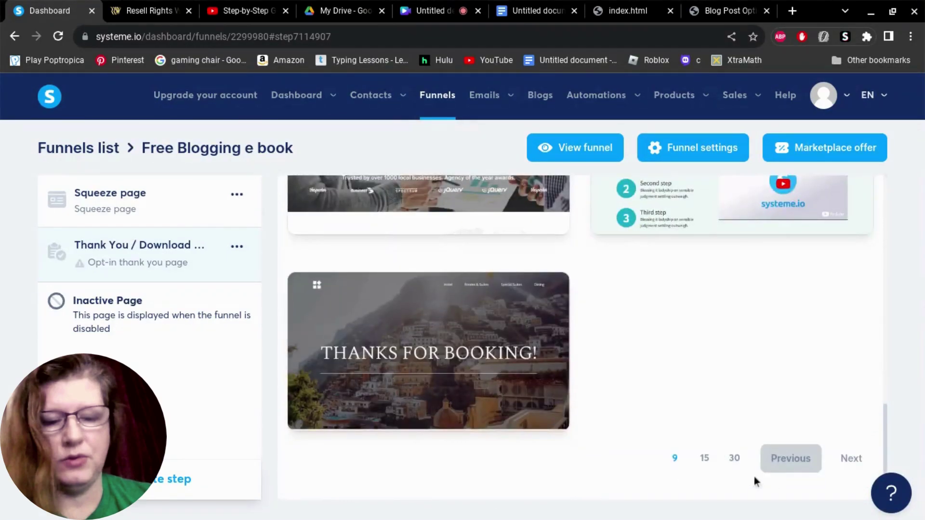
pyautogui.click(735, 460)
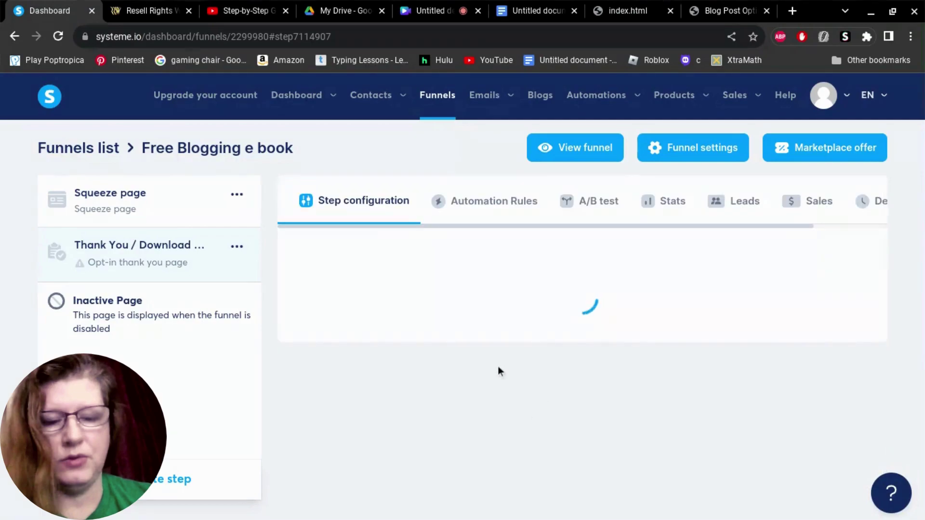
pyautogui.scroll(-3, 543, 337)
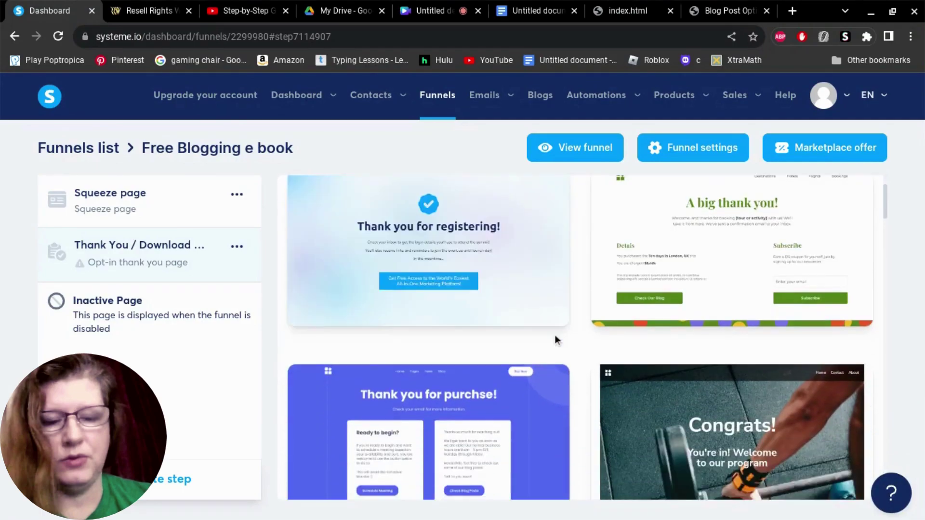
pyautogui.scroll(-3, 554, 334)
pyautogui.scroll(-4, 554, 335)
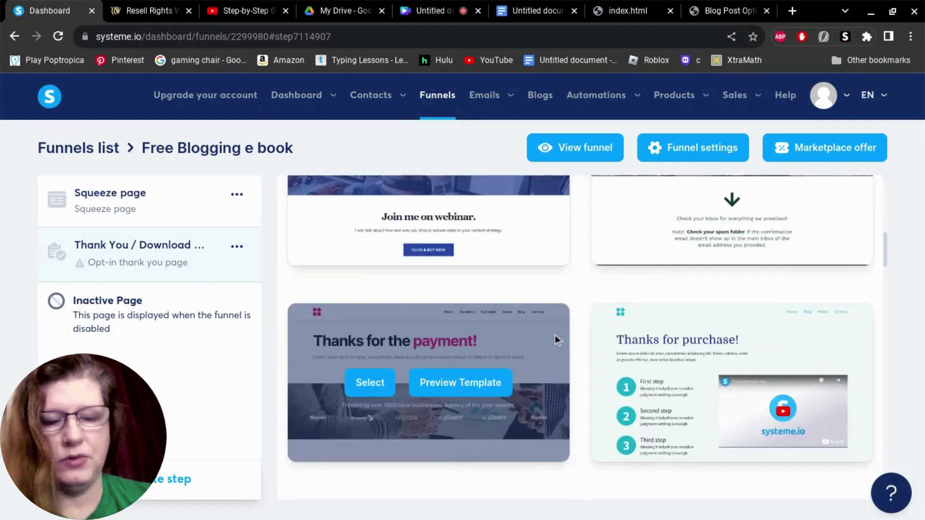
pyautogui.scroll(-3, 555, 334)
pyautogui.scroll(-3, 555, 335)
pyautogui.scroll(-3, 555, 335)
pyautogui.scroll(-3, 555, 335)
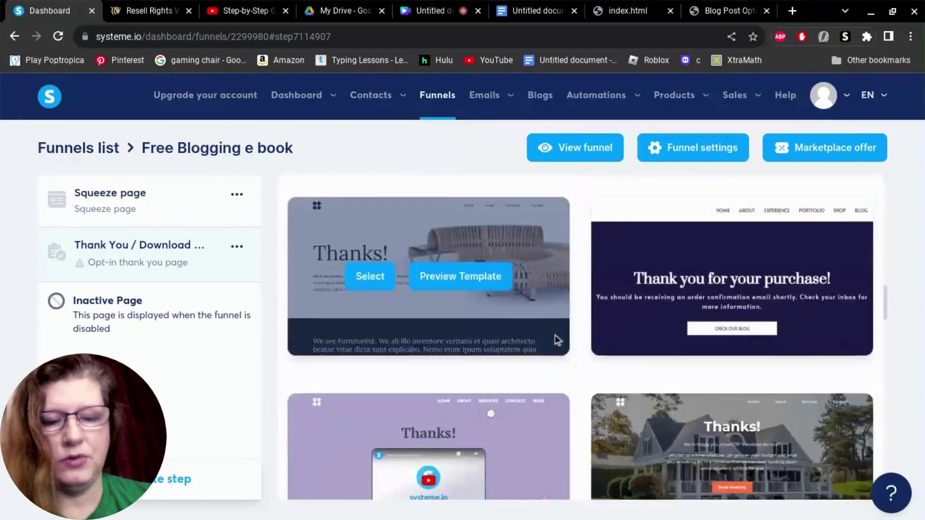
pyautogui.scroll(-3, 556, 335)
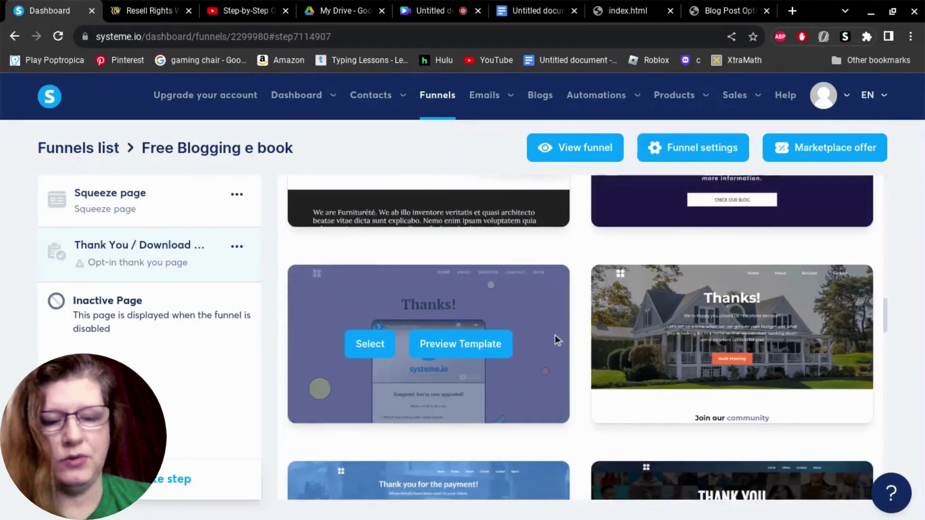
pyautogui.scroll(-1, 556, 335)
pyautogui.scroll(-1, 555, 334)
pyautogui.scroll(-3, 555, 335)
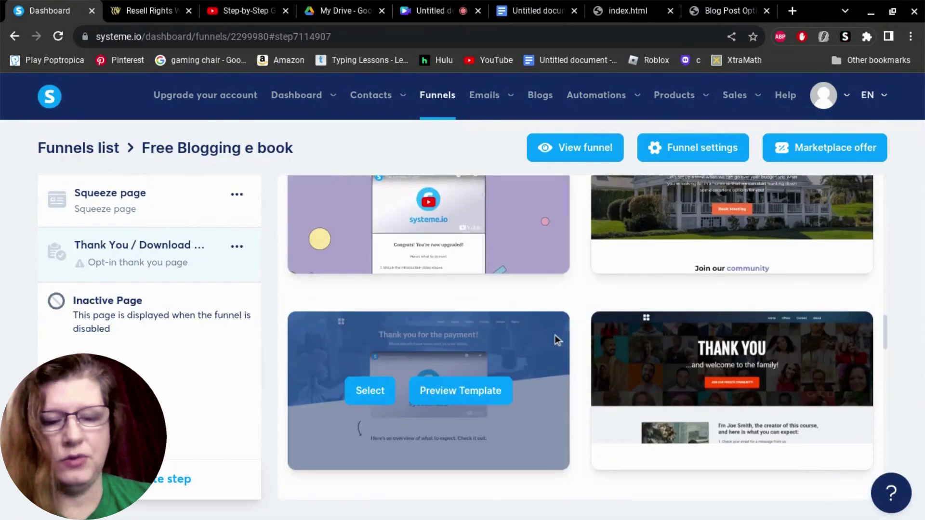
pyautogui.scroll(-2, 555, 335)
pyautogui.scroll(-3, 556, 335)
pyautogui.scroll(-3, 556, 334)
pyautogui.scroll(-2, 556, 335)
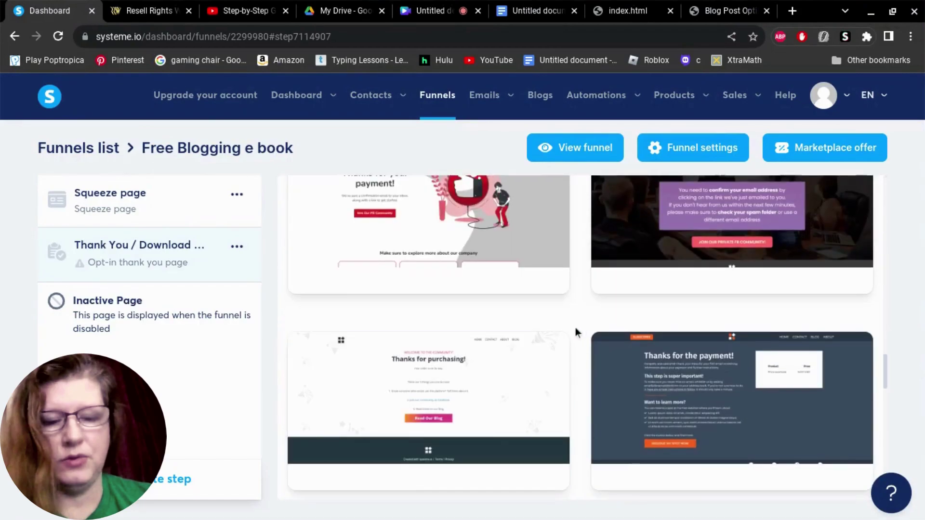
pyautogui.scroll(-2, 575, 327)
pyautogui.scroll(-2, 580, 327)
pyautogui.scroll(-3, 579, 327)
pyautogui.scroll(-2, 580, 327)
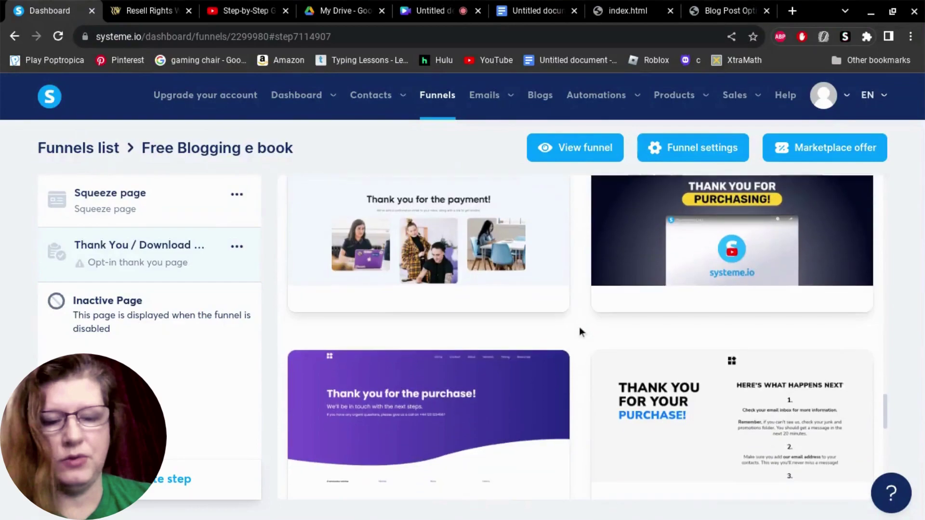
pyautogui.scroll(-2, 580, 327)
pyautogui.scroll(-3, 578, 327)
pyautogui.scroll(-3, 579, 326)
pyautogui.scroll(-2, 579, 327)
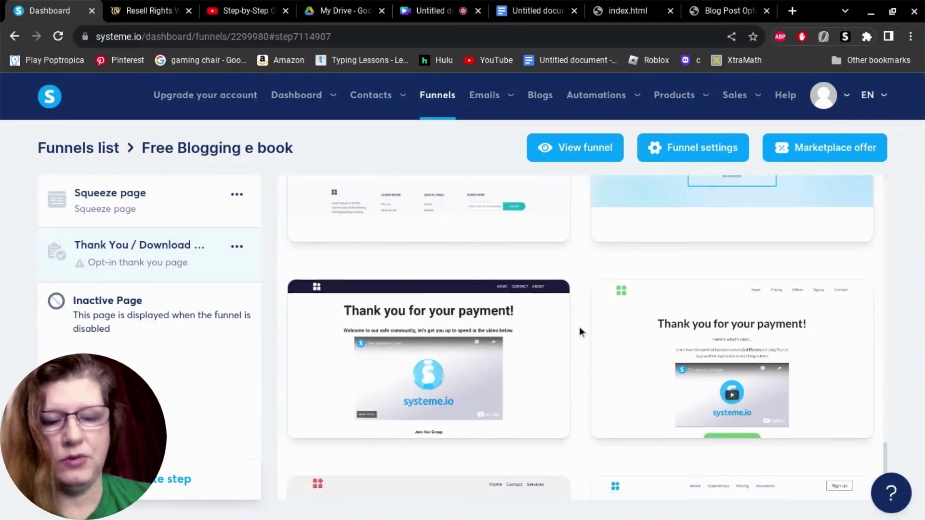
pyautogui.scroll(-3, 579, 326)
pyautogui.scroll(-2, 579, 326)
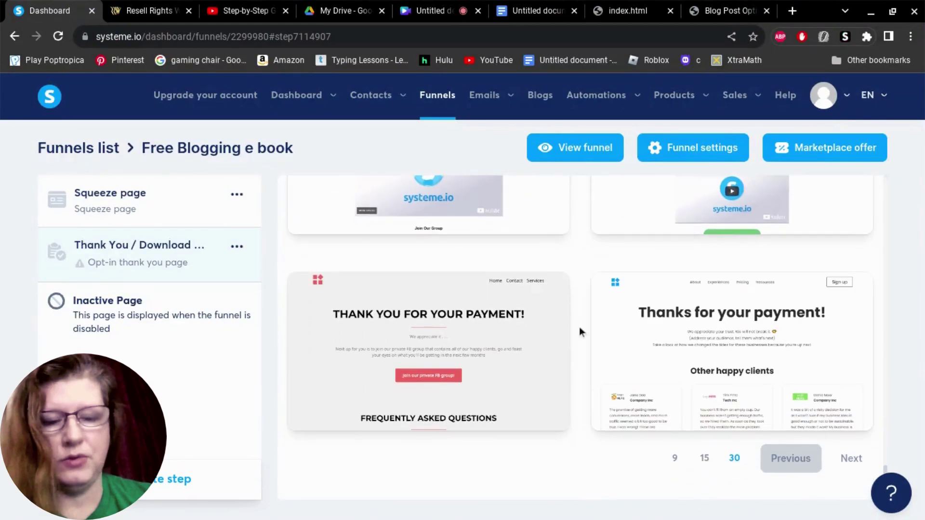
pyautogui.moveTo(429, 352)
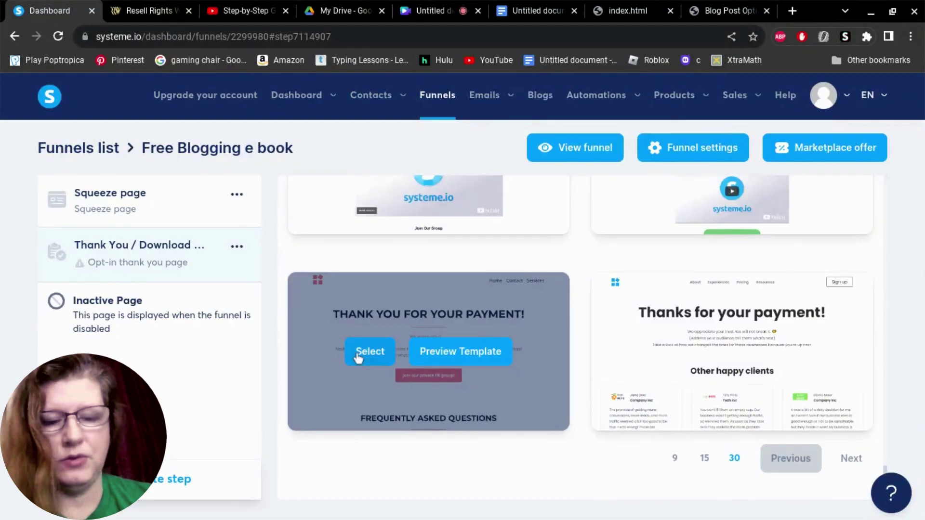
pyautogui.click(370, 352)
pyautogui.moveTo(732, 352)
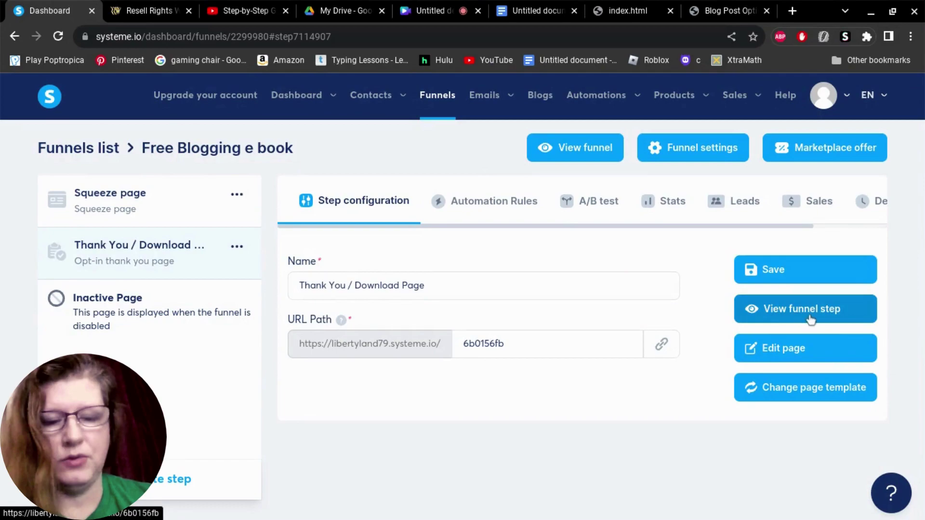
pyautogui.click(785, 348)
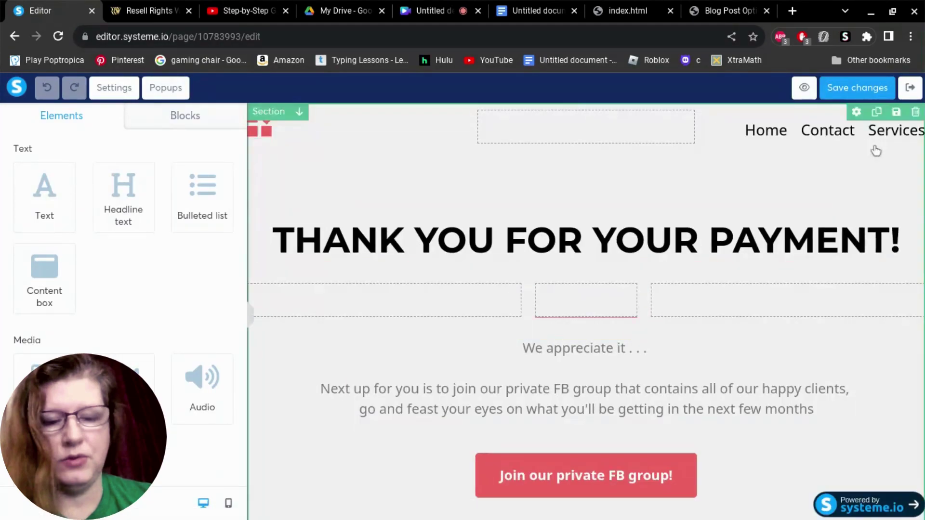
# Step: Delete the top navigation row and retitle the headline 'Congratulations on your choice to improve your blog!'
pyautogui.moveTo(586, 126)
pyautogui.click(915, 119)
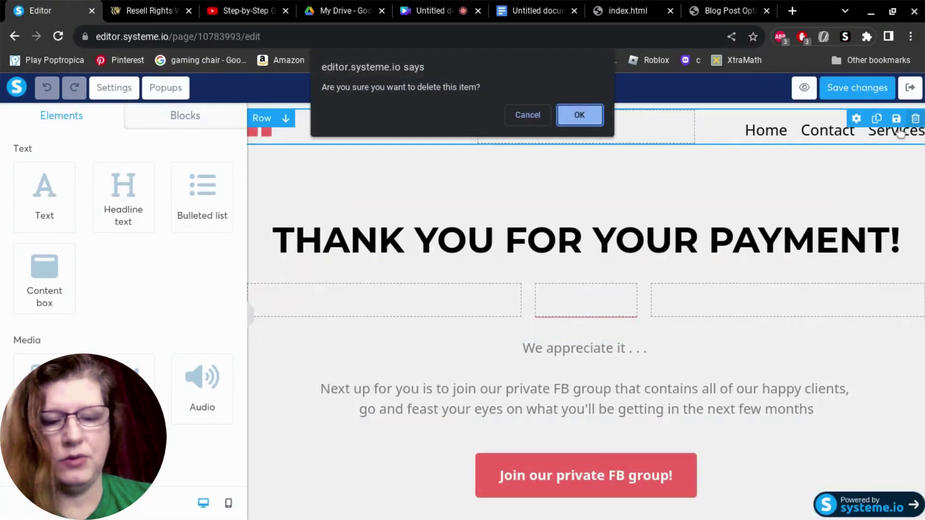
pyautogui.click(582, 115)
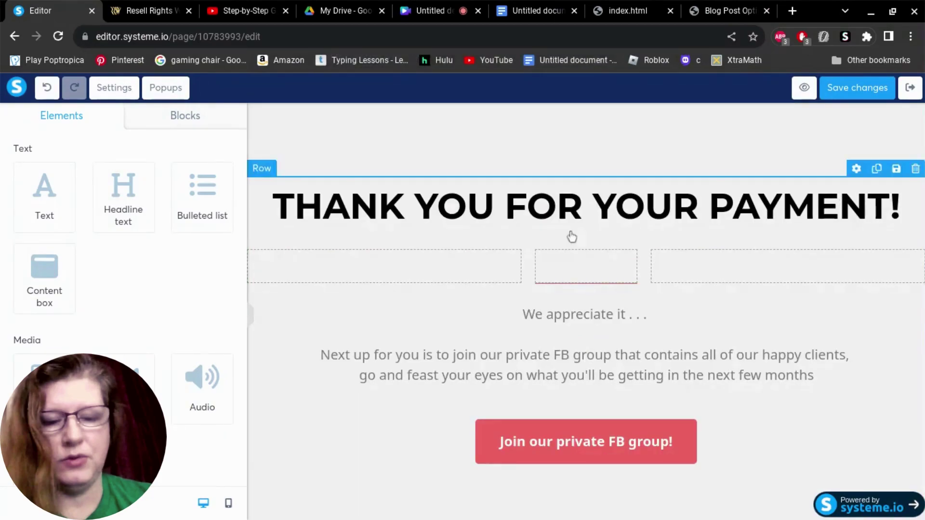
pyautogui.click(714, 211)
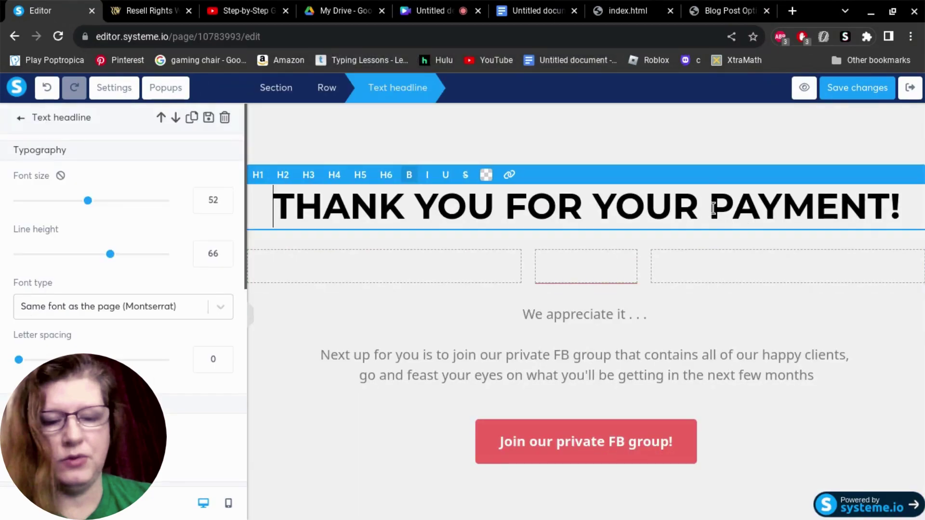
pyautogui.moveTo(711, 208)
pyautogui.mouseDown()
pyautogui.moveTo(896, 211)
pyautogui.moveTo(260, 215)
pyautogui.mouseUp()
pyautogui.click(895, 208)
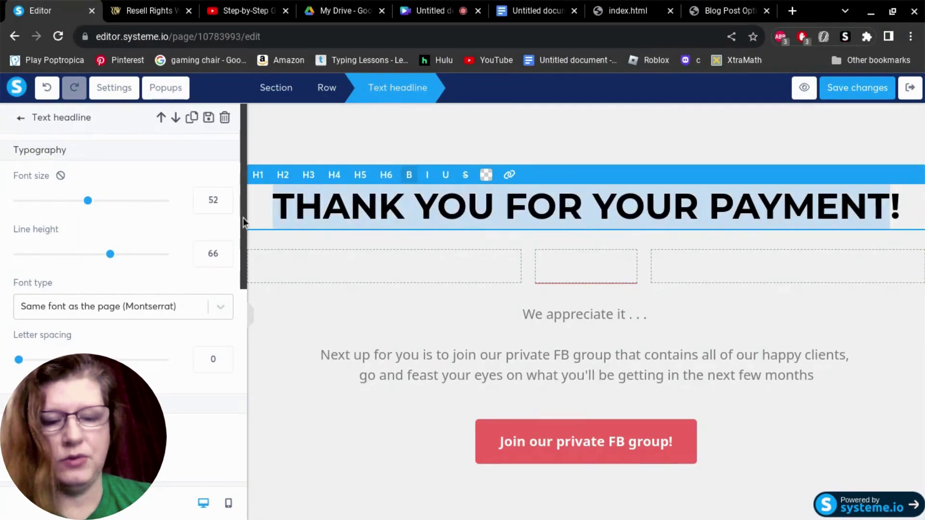
pyautogui.write('Congratu!')
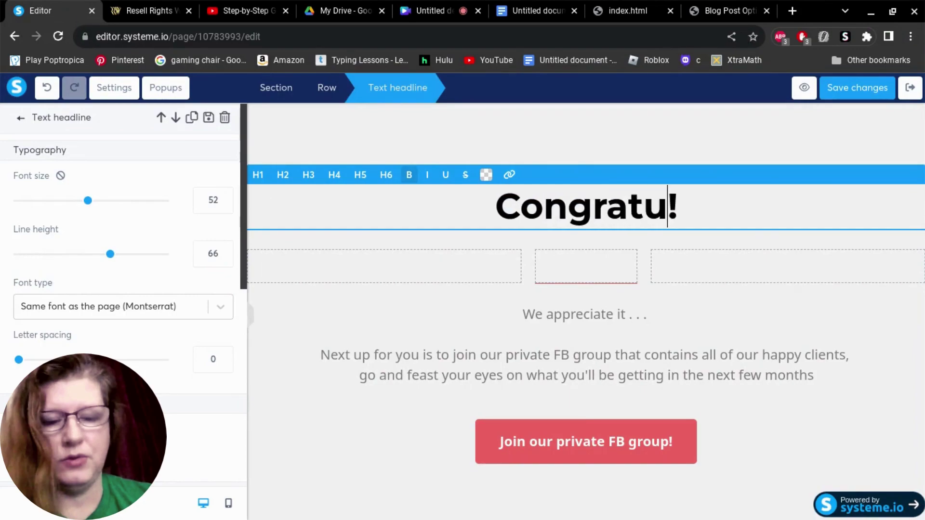
pyautogui.write('lations on')
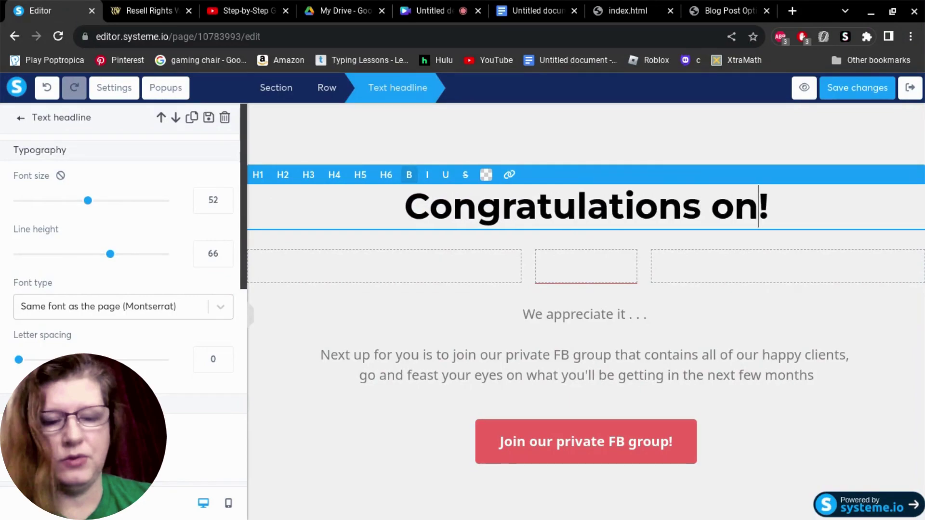
pyautogui.write(' your ')
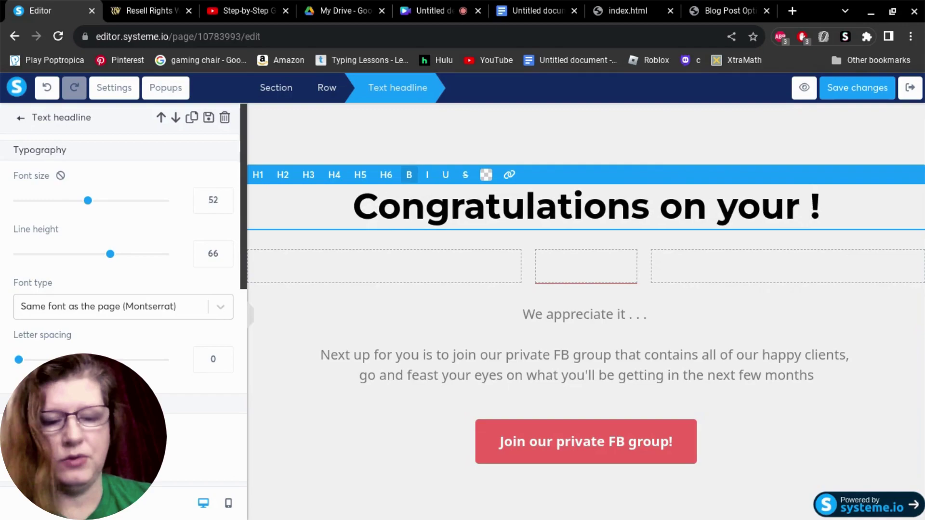
pyautogui.write('choi')
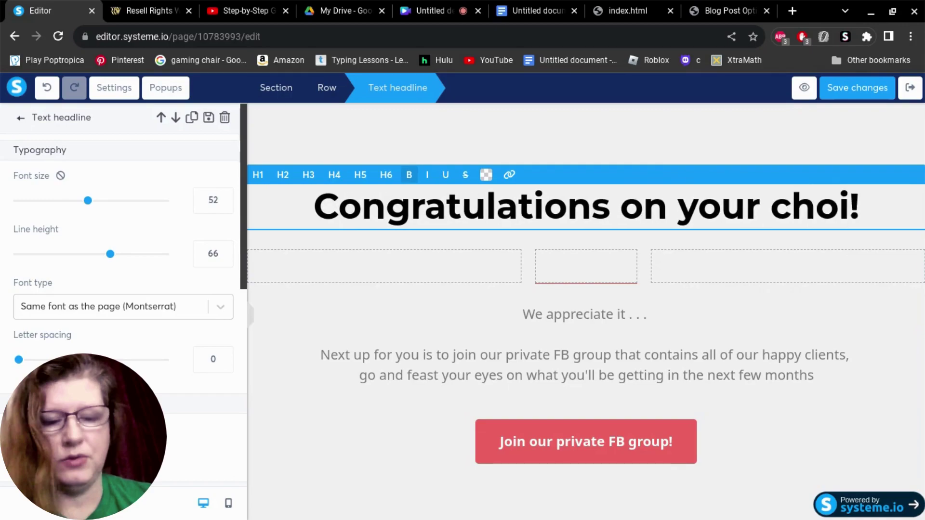
pyautogui.write('ec')
pyautogui.press('BackSpace')
pyautogui.press('BackSpace')
pyautogui.write('ce to ')
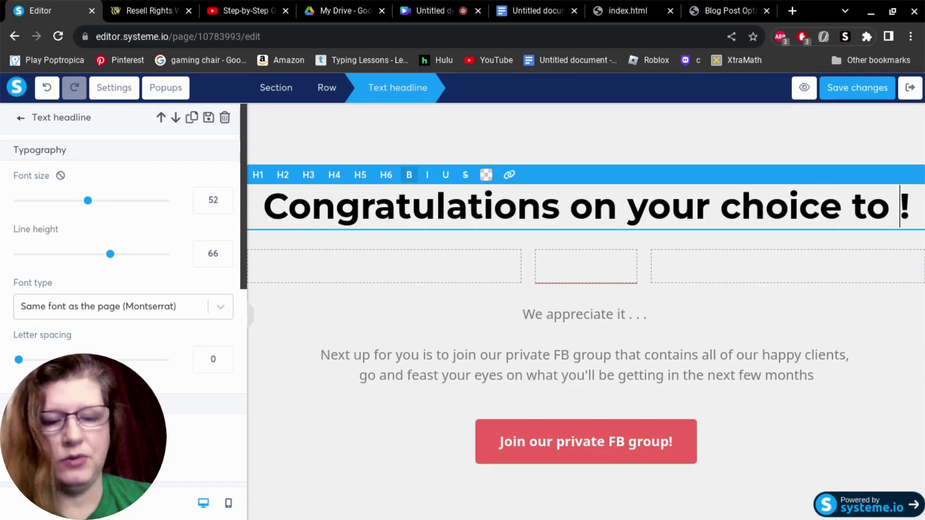
pyautogui.write('imp')
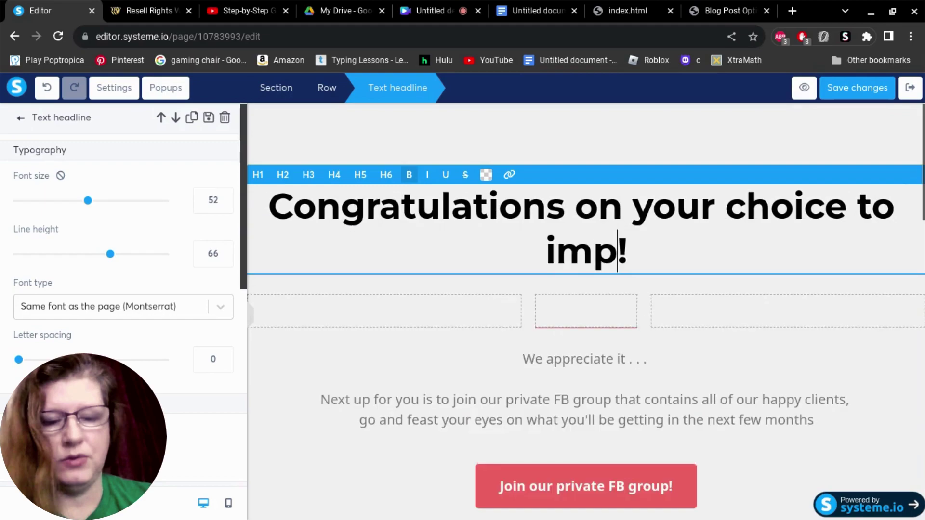
pyautogui.write('rove ')
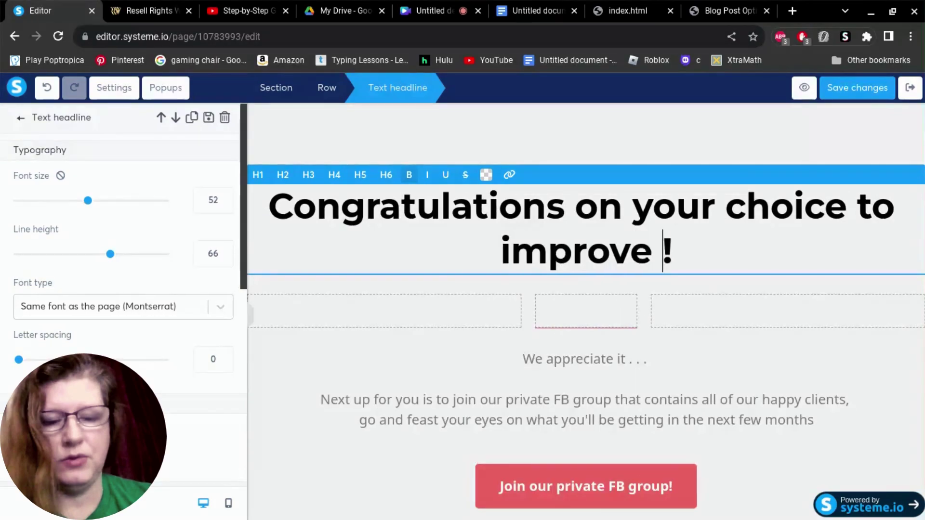
pyautogui.write('and')
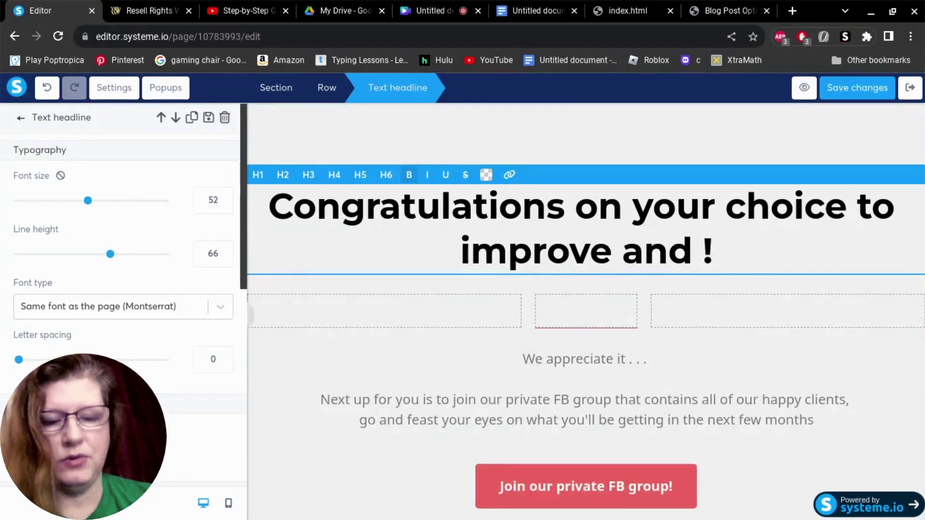
pyautogui.press('BackSpace')
pyautogui.press('BackSpace')
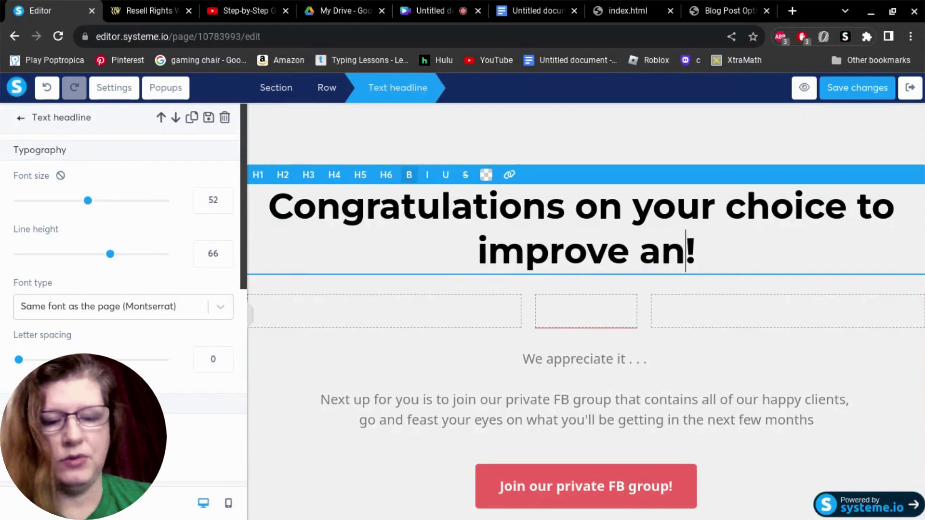
pyautogui.press('BackSpace')
pyautogui.press('BackSpace')
pyautogui.press('BackSpace')
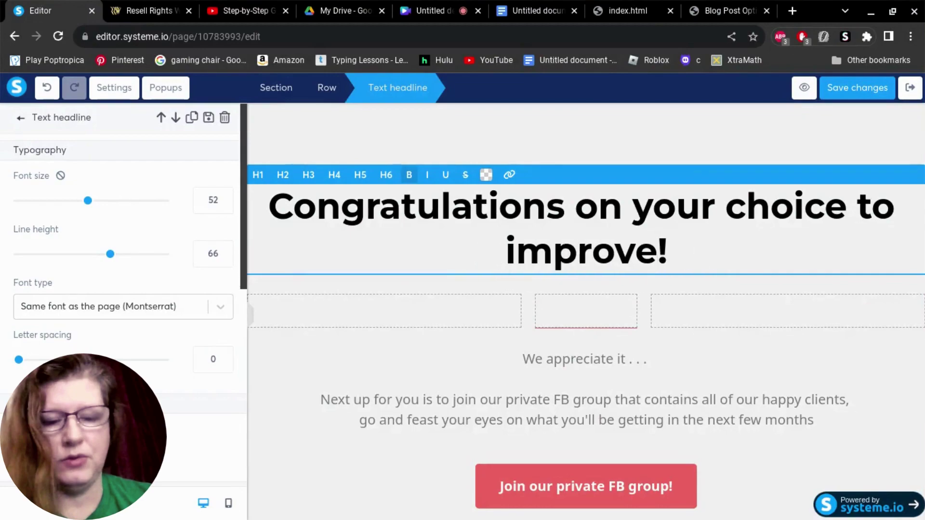
pyautogui.write('your ')
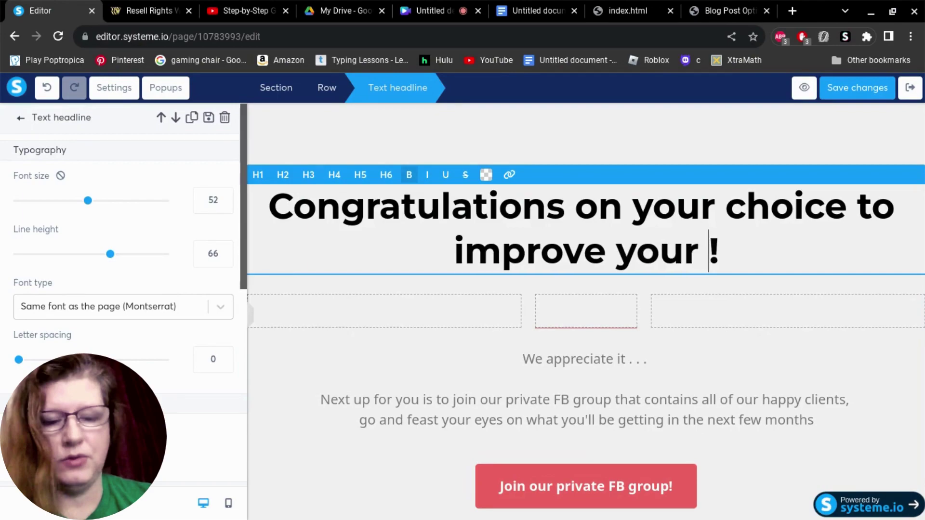
pyautogui.write('blo')
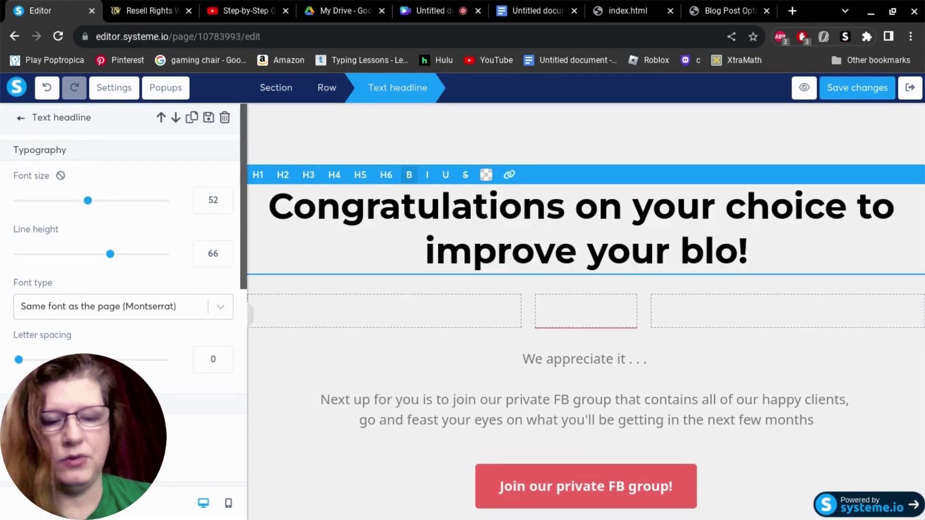
pyautogui.write('q')
pyautogui.press('BackSpace')
pyautogui.write('g')
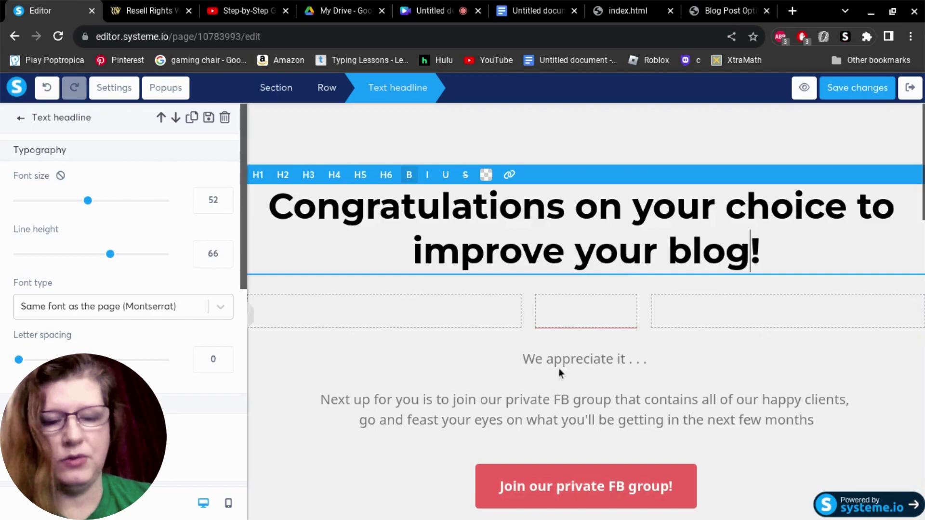
# Step: Replace the 'We appreciate it' and 'Next up' lines with the interest and download-ready messages
pyautogui.click(579, 359)
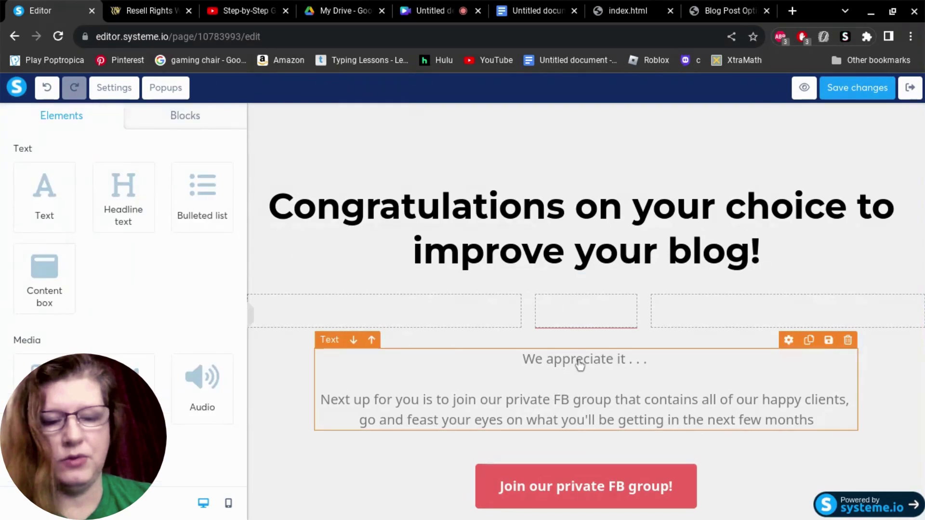
pyautogui.click(579, 361)
pyautogui.moveTo(525, 365); pyautogui.dragTo(650, 366)
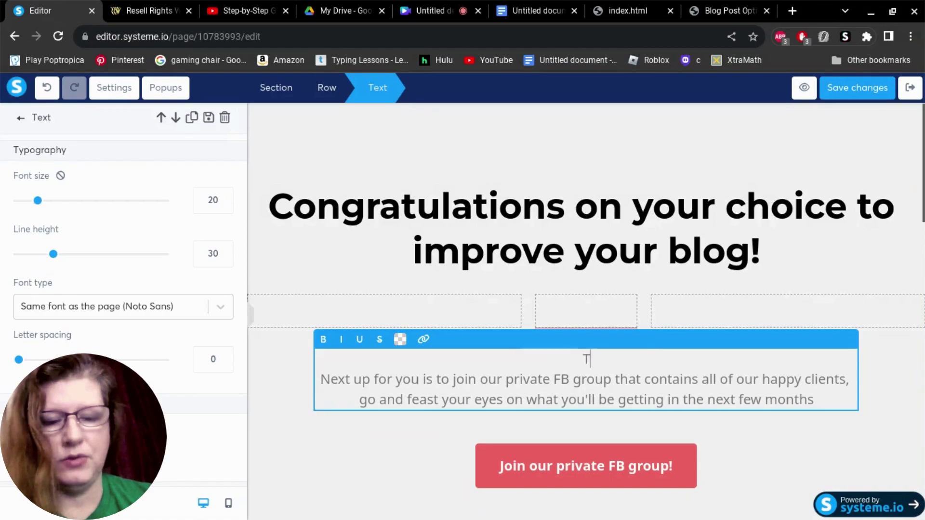
pyautogui.write('Thank you fo')
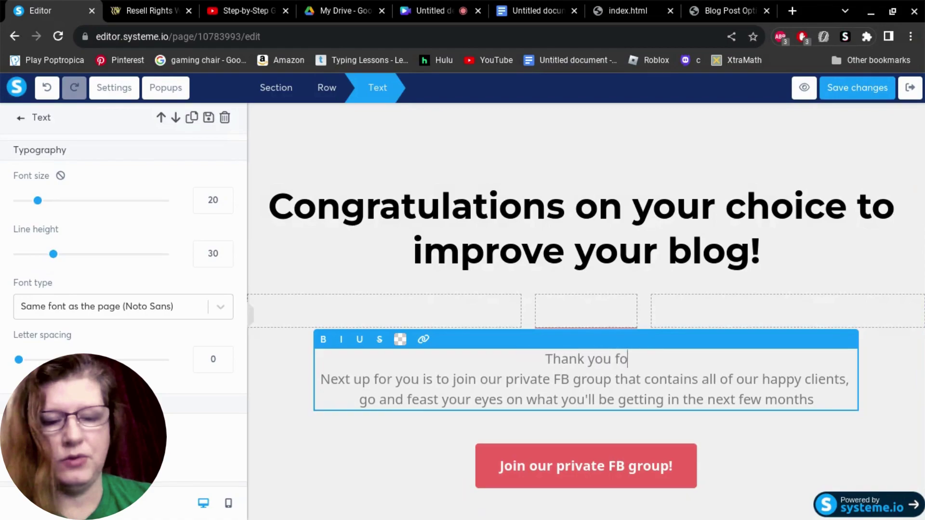
pyautogui.write('r your inter')
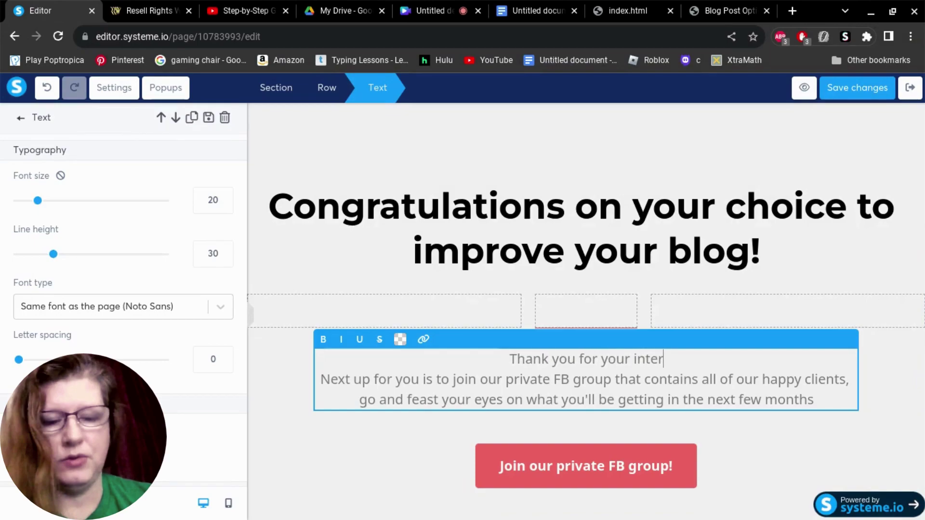
pyautogui.write('est')
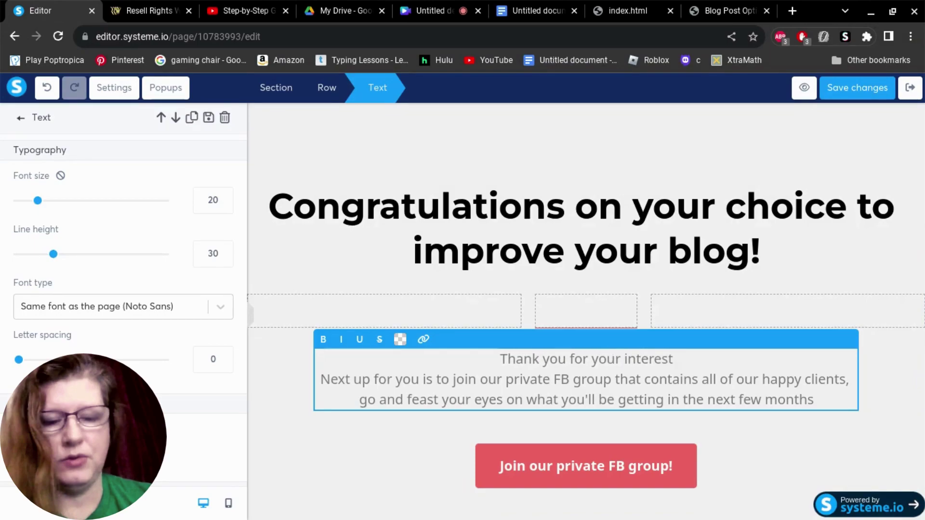
pyautogui.write('!!')
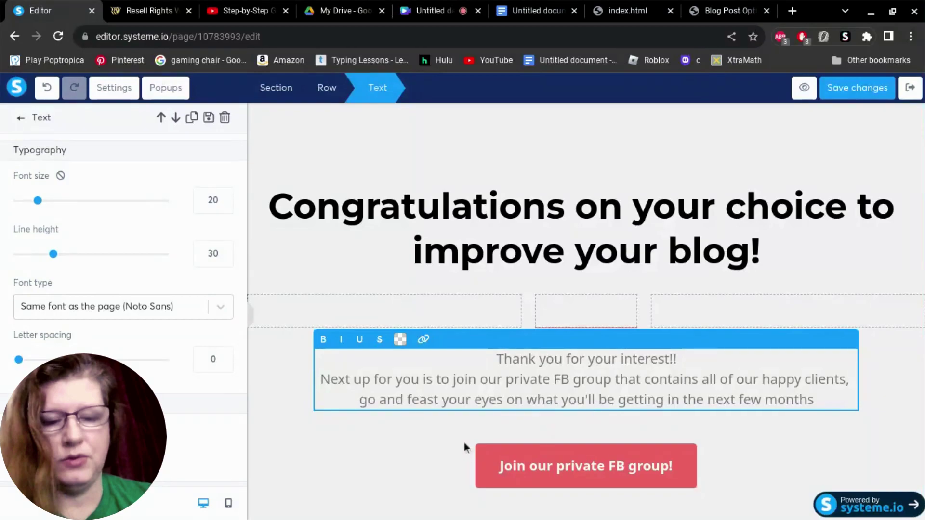
pyautogui.click(354, 383)
pyautogui.moveTo(322, 380); pyautogui.dragTo(831, 416)
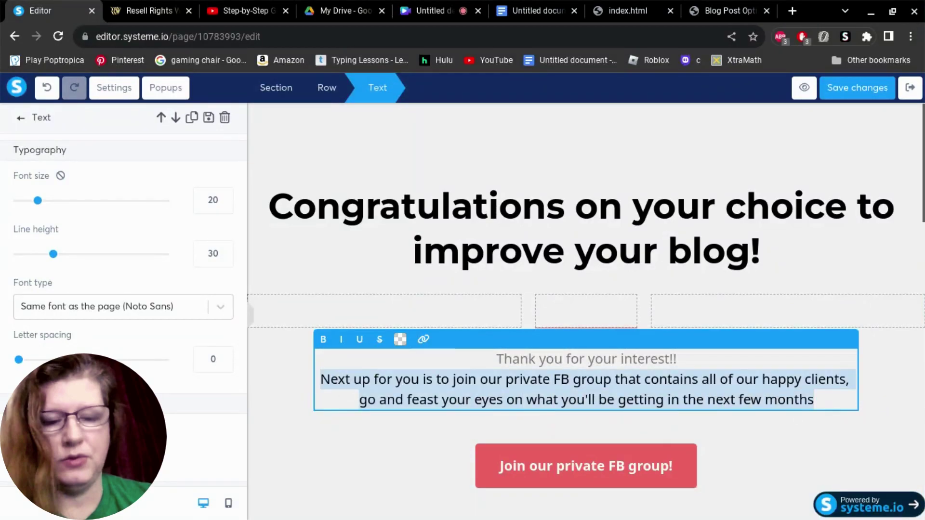
pyautogui.write('Your Down')
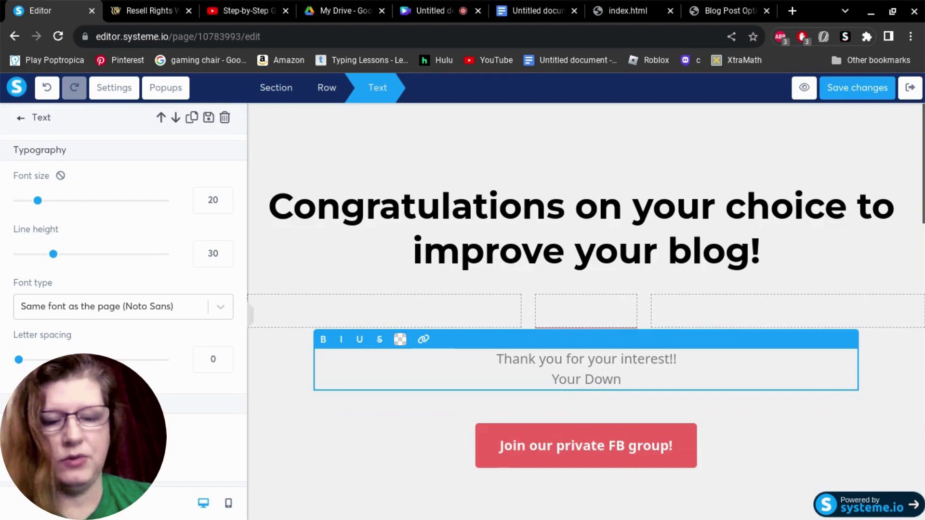
pyautogui.write('lo')
pyautogui.press('BackSpace')
pyautogui.press('BackSpace')
pyautogui.press('BackSpace')
pyautogui.press('BackSpace')
pyautogui.press('BackSpace')
pyautogui.press('BackSpace')
pyautogui.write('Free Downloa')
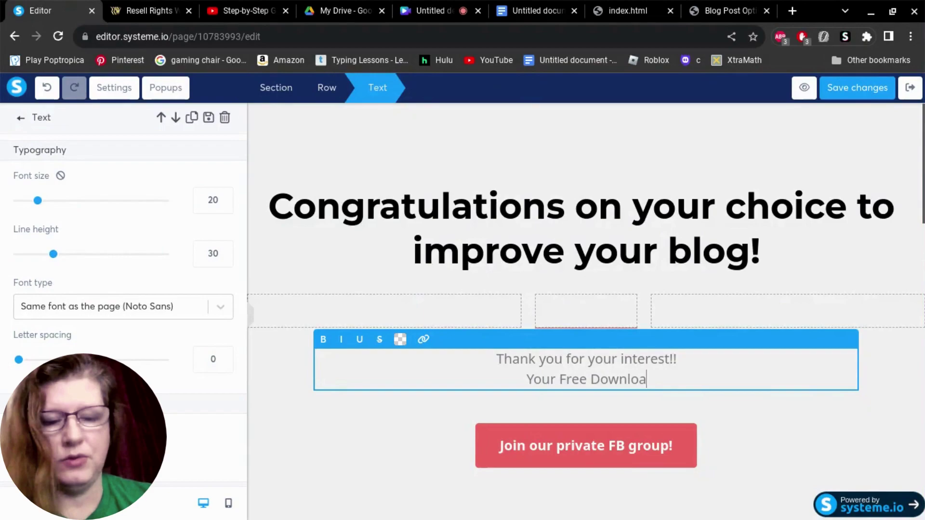
pyautogui.write('d is Rea')
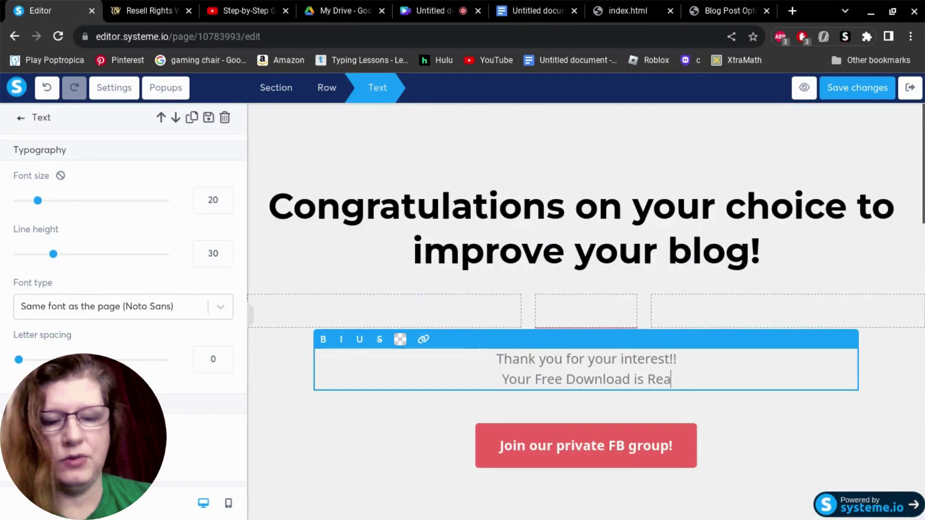
pyautogui.write('dy Now')
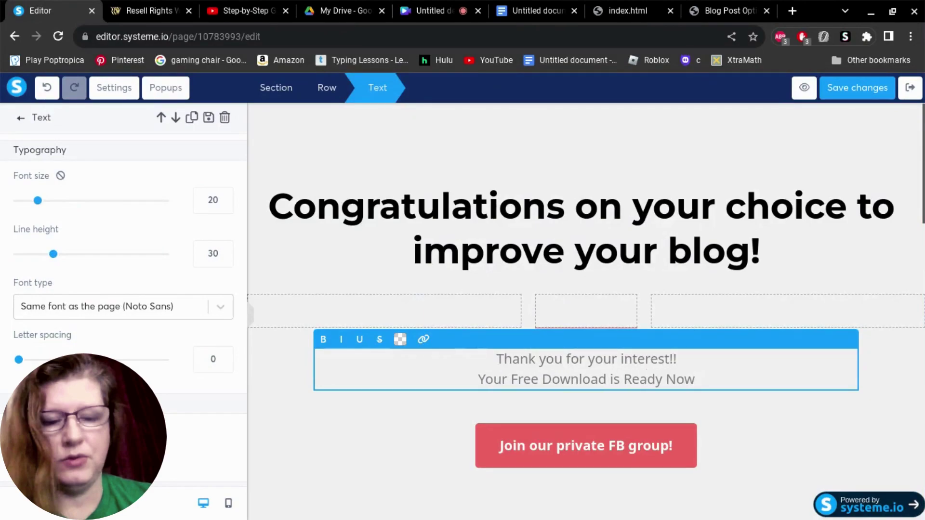
pyautogui.write('!')
pyautogui.scroll(-1, 763, 423)
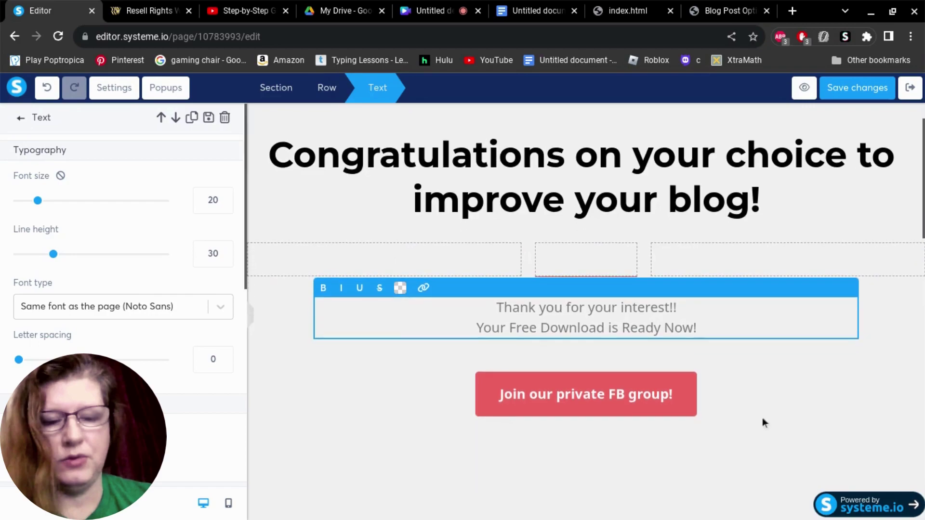
# Step: Start replacing the 'Join our private FB group!' button label with 'DOWNLOAD YOUR FREE EBOOK'
pyautogui.click(558, 397)
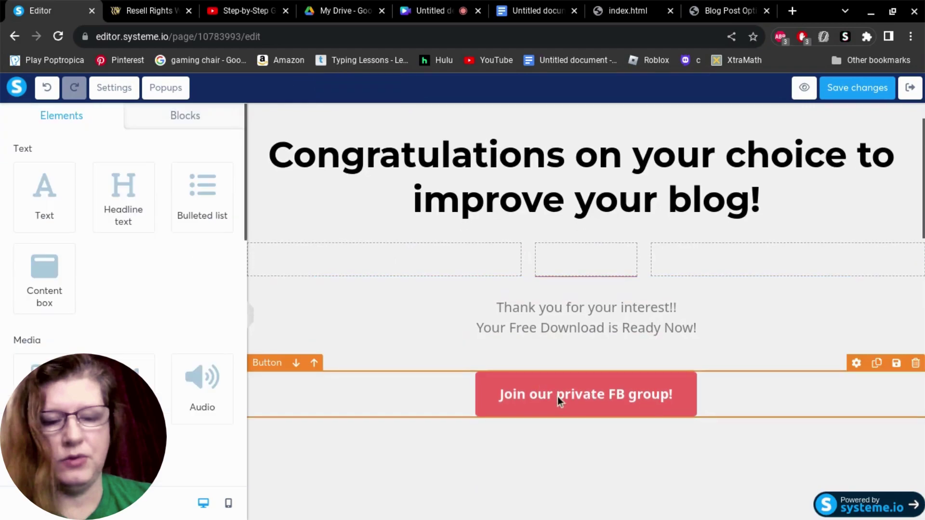
pyautogui.click(558, 396)
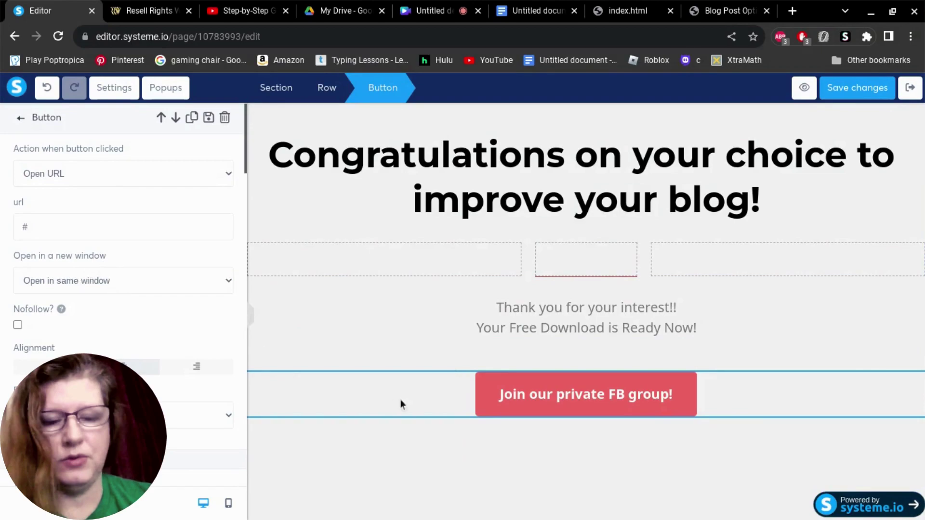
pyautogui.scroll(-4, 109, 280)
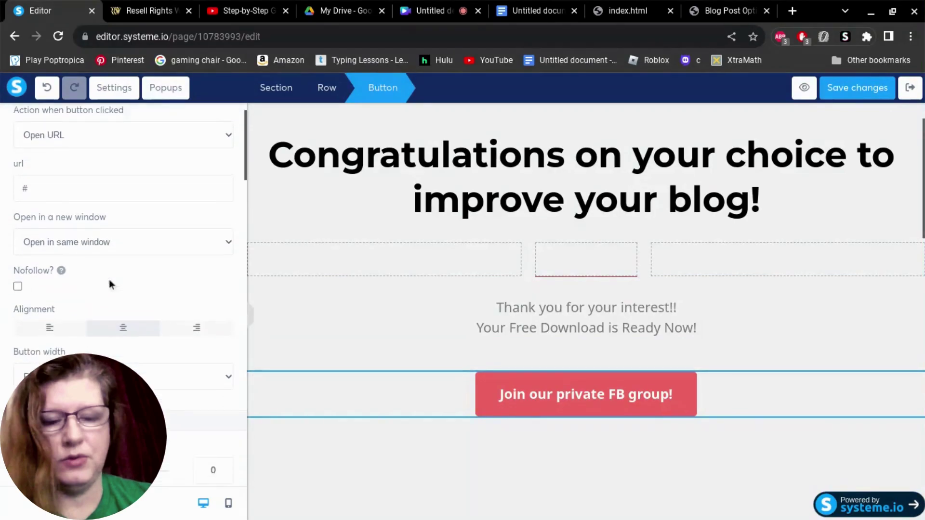
pyautogui.scroll(-4, 114, 306)
pyautogui.scroll(-4, 115, 310)
pyautogui.scroll(-1, 114, 315)
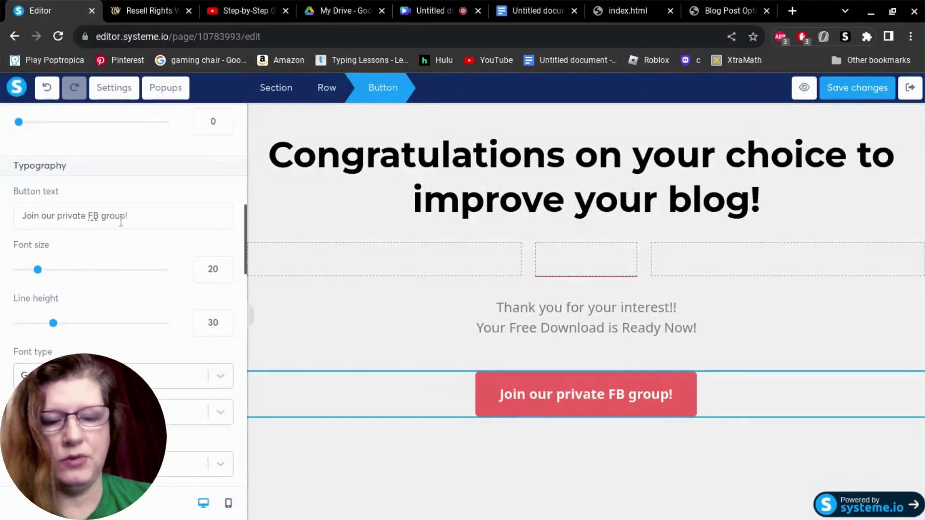
pyautogui.moveTo(155, 219); pyautogui.dragTo(31, 212)
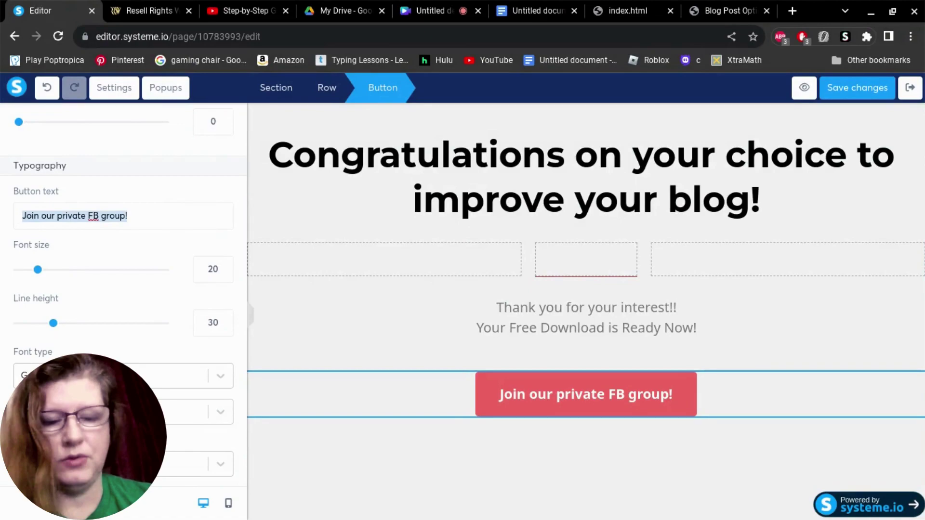
pyautogui.write('D')
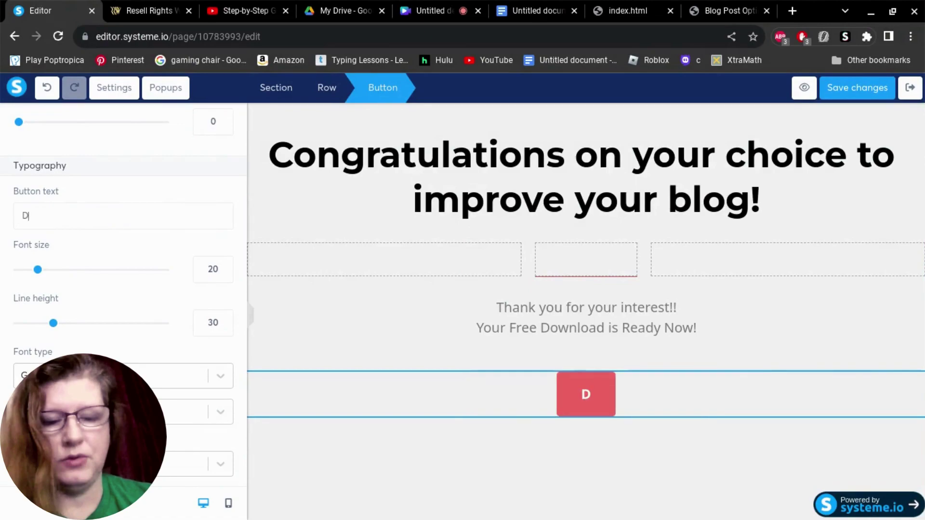
pyautogui.write('OWNLOA')
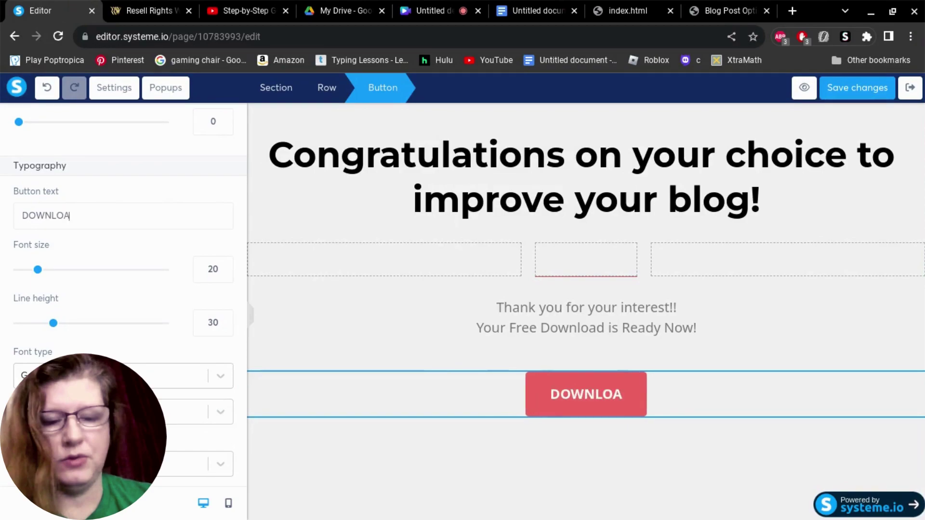
pyautogui.write('D YOUR F')
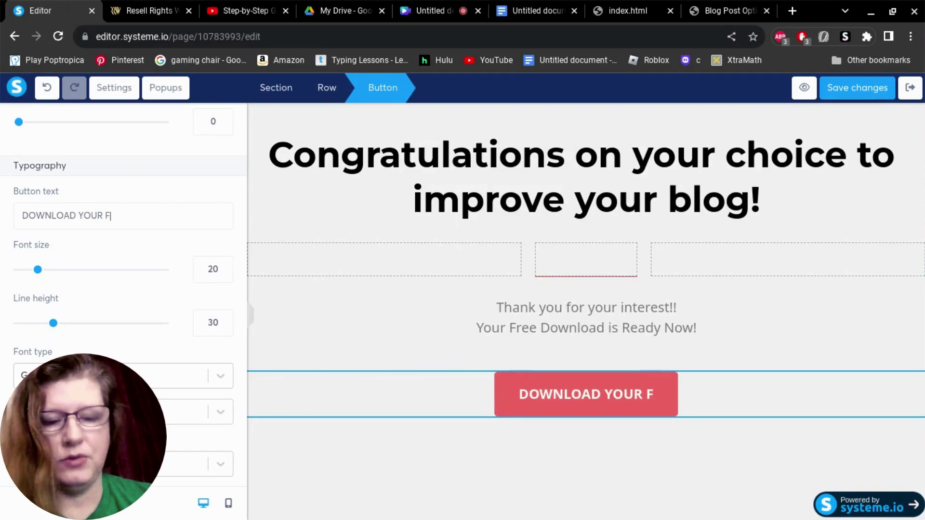
pyautogui.write('REE')
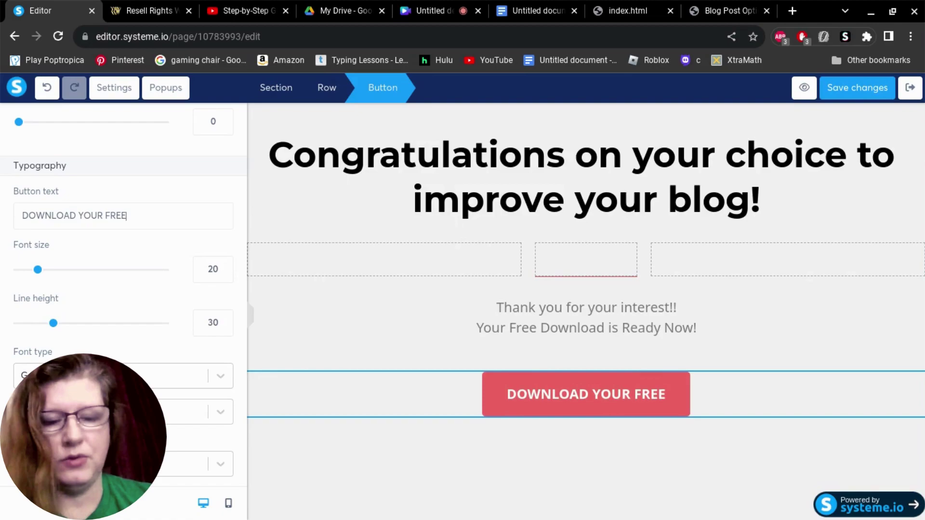
pyautogui.write(' EBOOK')
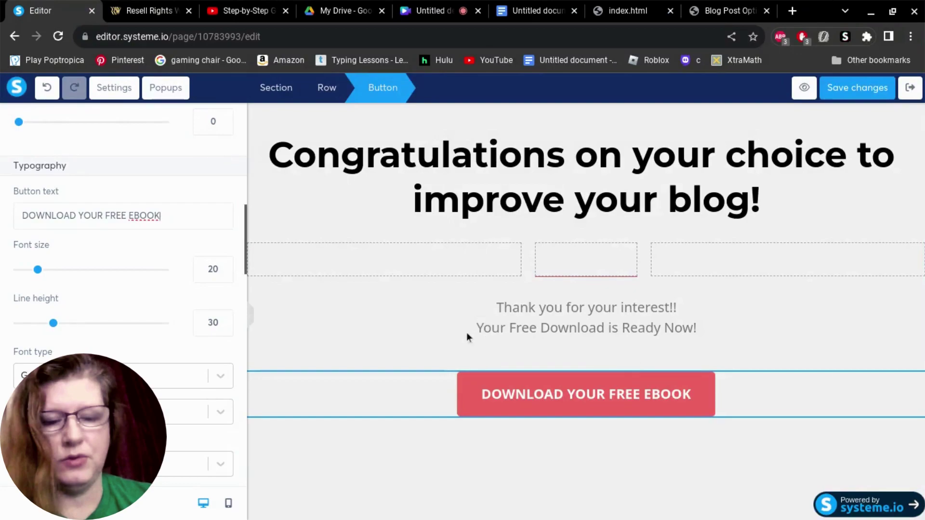
# Step: Add a new 'Click the Button Below!' line after 'Ready Now!' in the message
pyautogui.click(702, 329)
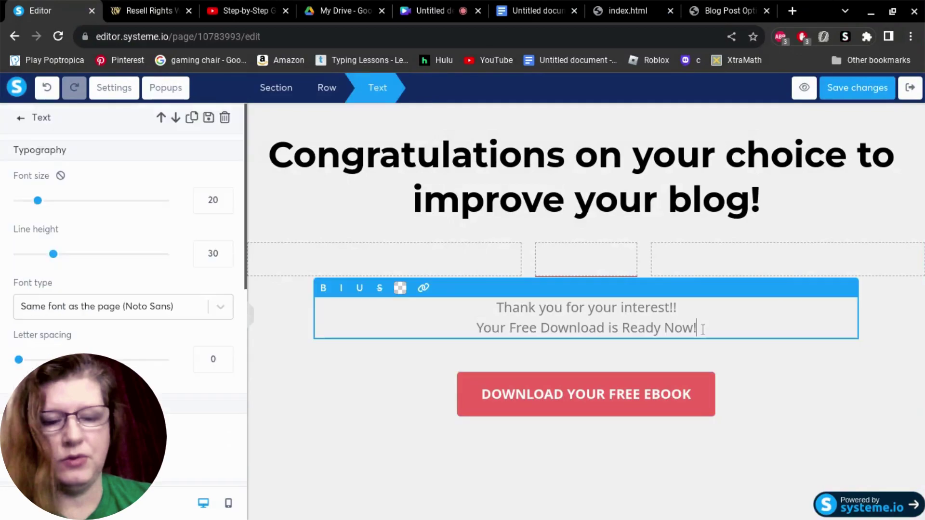
pyautogui.press('Return')
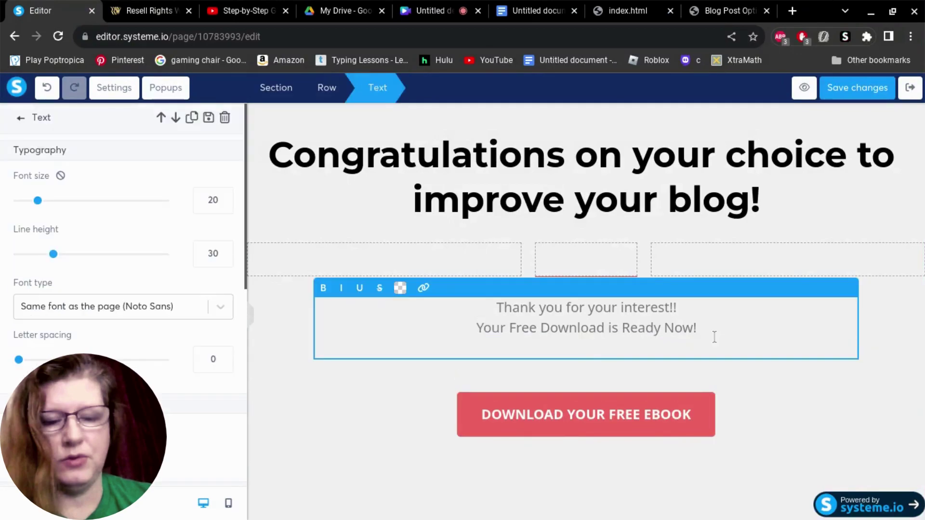
pyautogui.write('Click the ')
pyautogui.write('Button ')
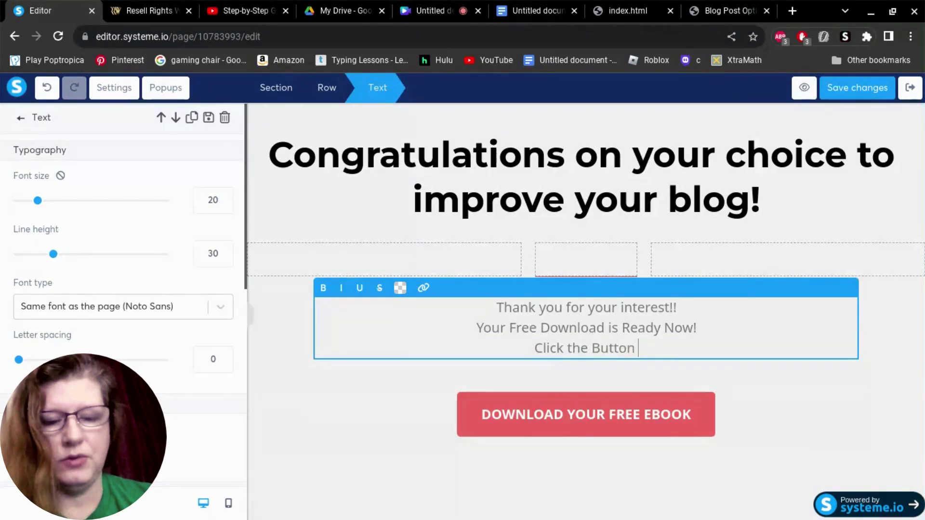
pyautogui.write('Below')
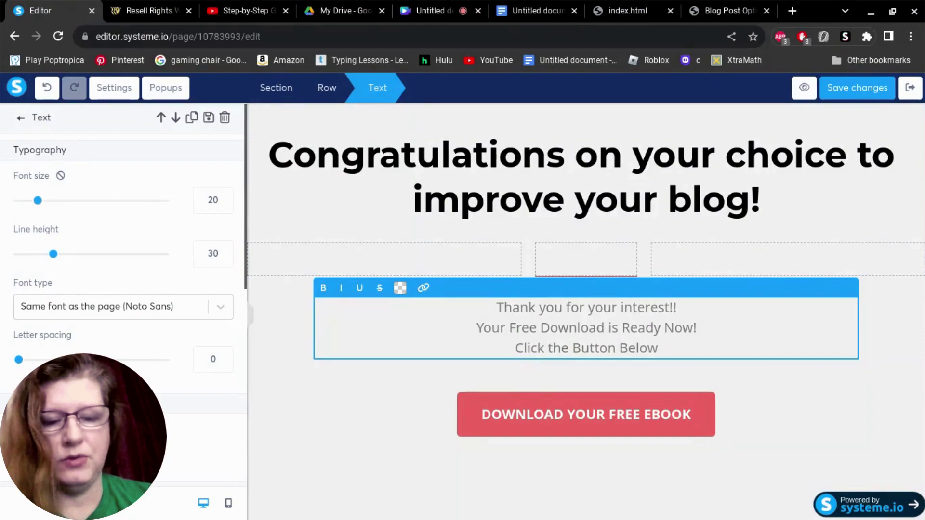
pyautogui.write('!')
pyautogui.scroll(-1, 651, 326)
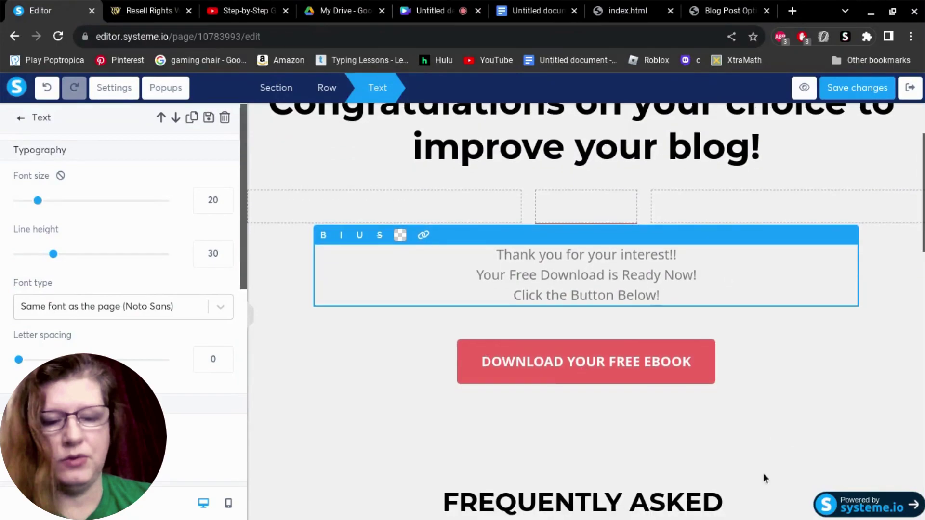
pyautogui.scroll(-5, 804, 426)
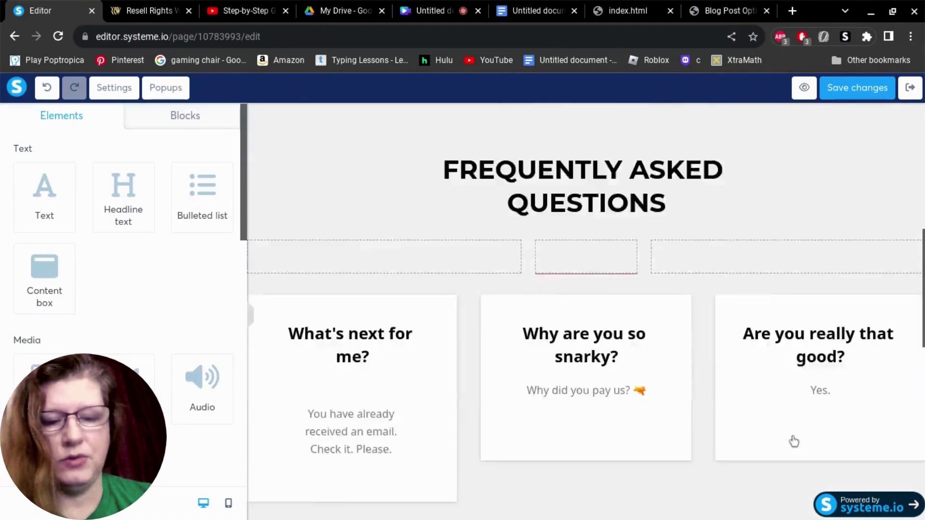
pyautogui.scroll(3, 802, 411)
# Step: Delete the FREQUENTLY ASKED QUESTIONS headline and the two rows below the button
pyautogui.click(915, 306)
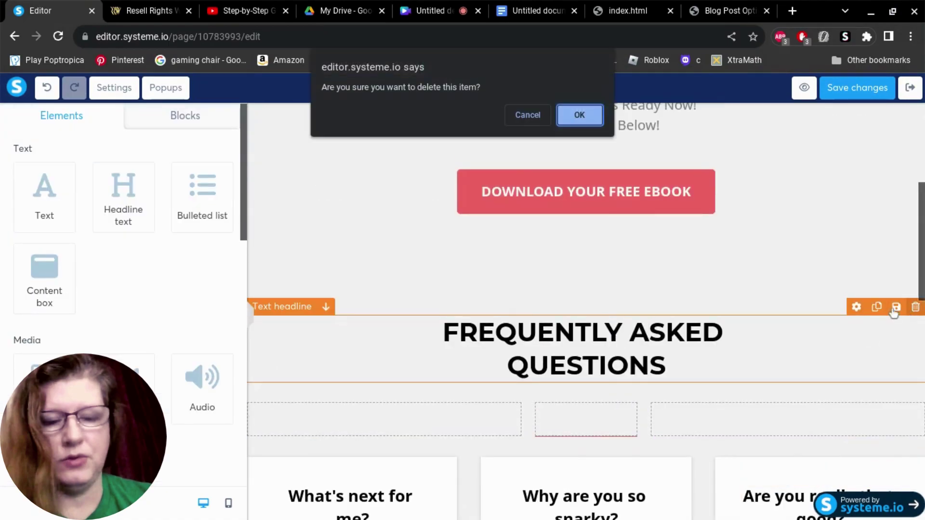
pyautogui.click(579, 114)
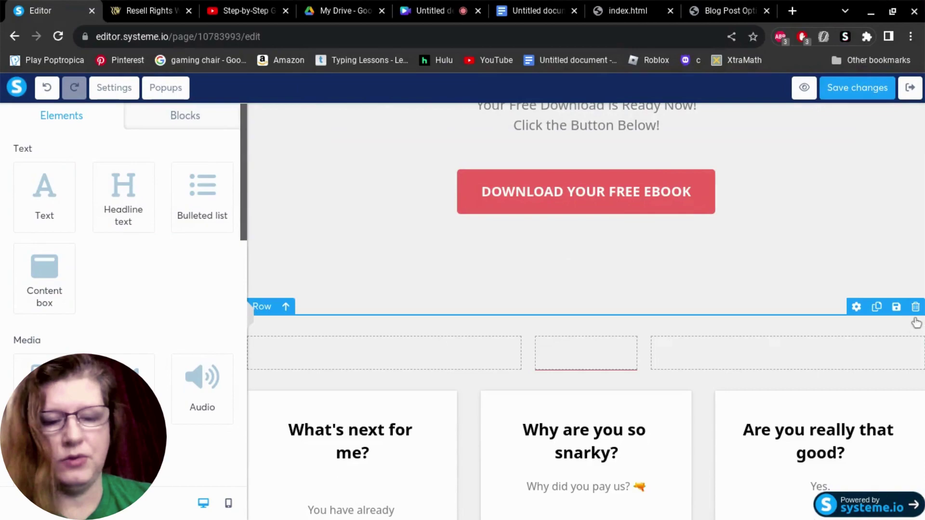
pyautogui.click(915, 307)
pyautogui.click(579, 118)
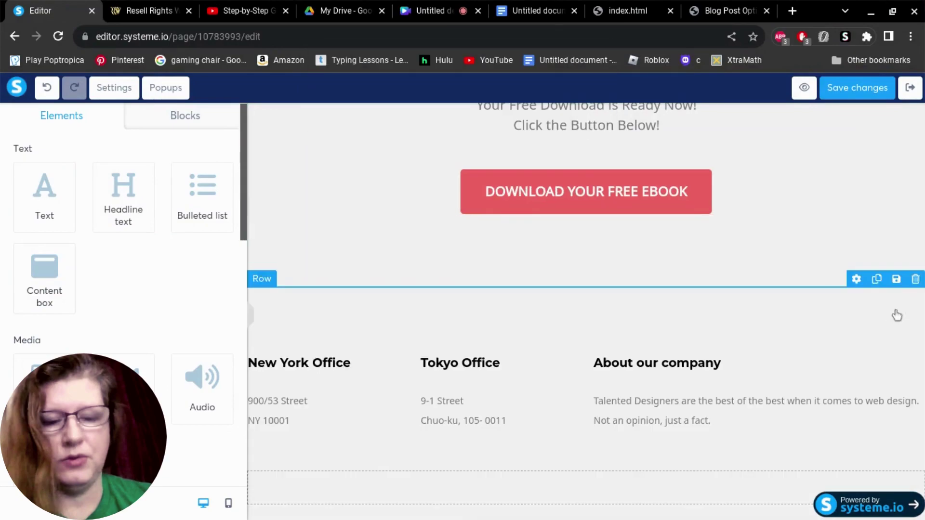
pyautogui.click(916, 279)
pyautogui.click(579, 117)
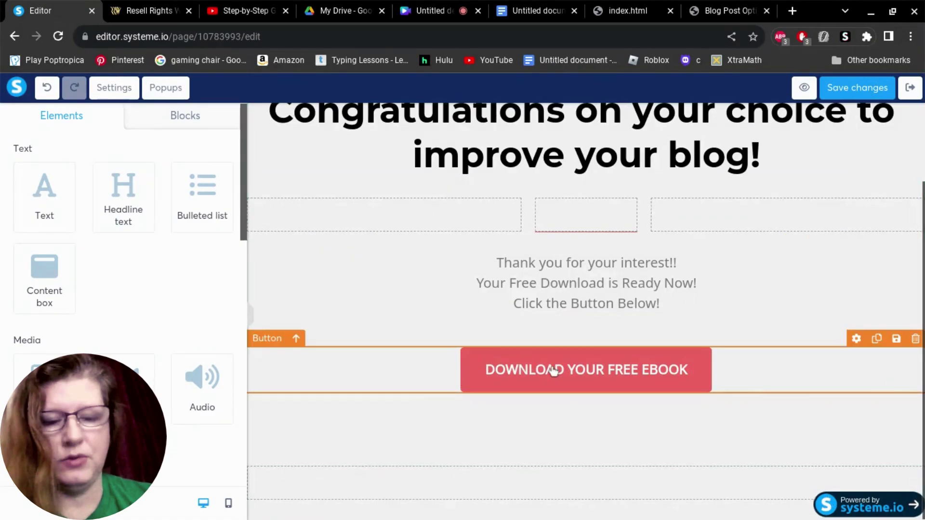
pyautogui.moveTo(585, 369)
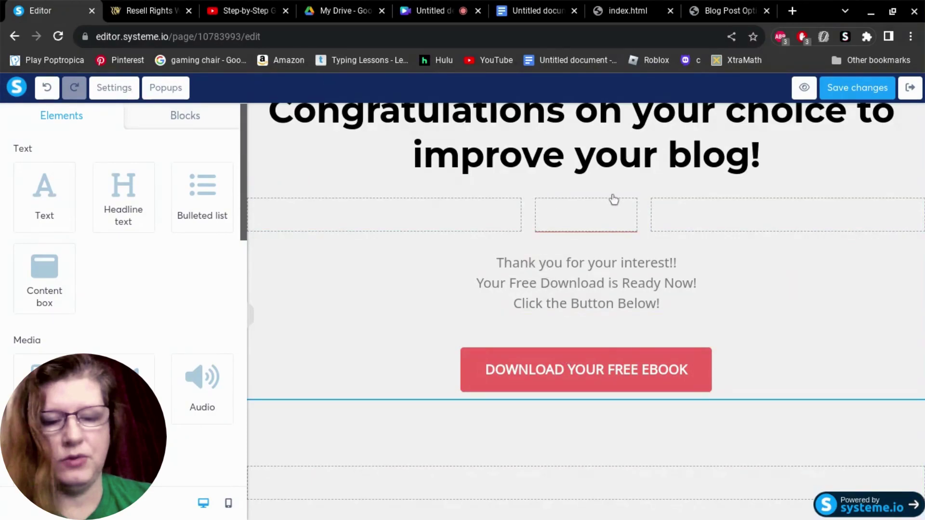
# Step: Select the download button and copy the Google Drive link from the notes
pyautogui.click(578, 376)
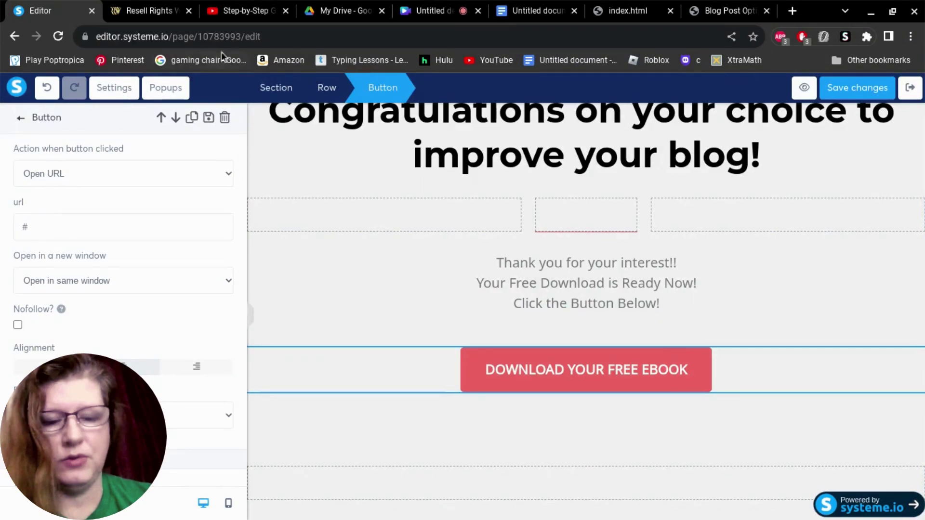
pyautogui.click(538, 10)
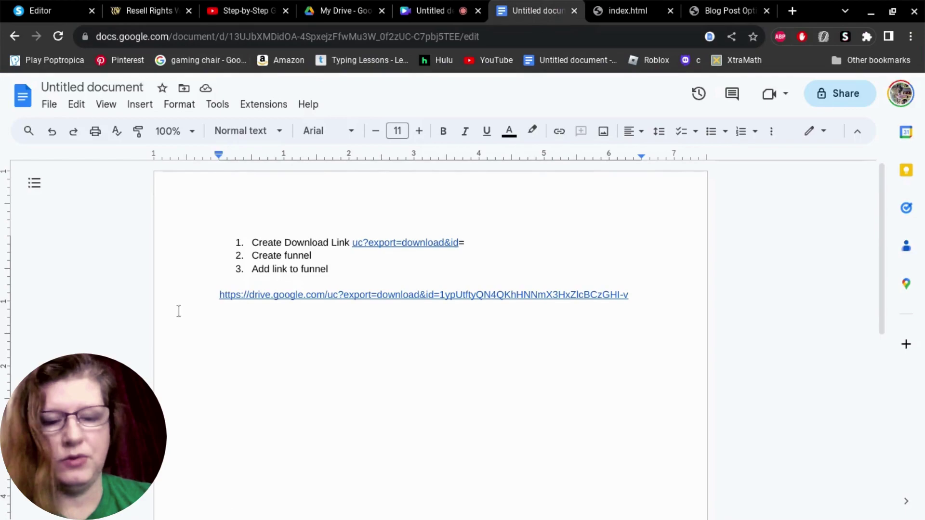
pyautogui.moveTo(217, 296); pyautogui.dragTo(627, 304)
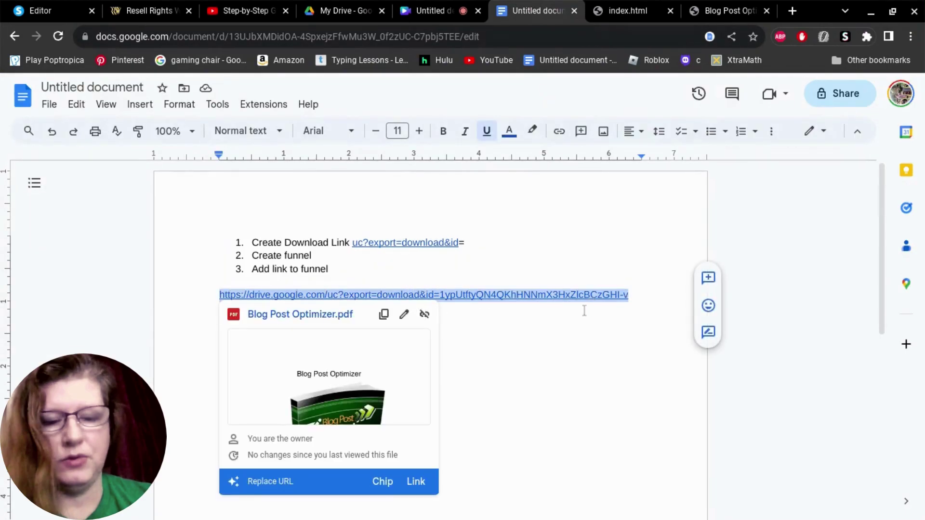
# Step: Replace the button's '#' link with the Drive URL, save, and exit to the funnel
pyautogui.click(41, 10)
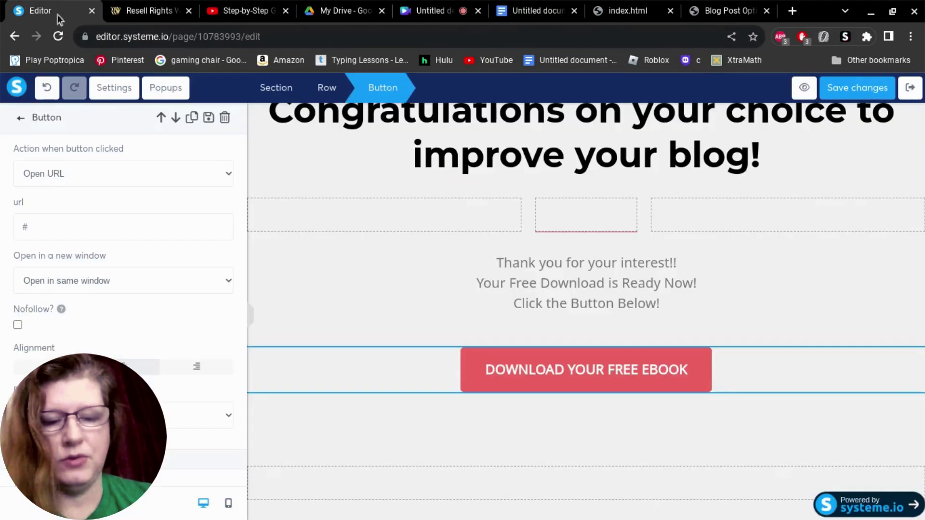
pyautogui.click(36, 227)
pyautogui.moveTo(35, 227); pyautogui.dragTo(8, 230)
pyautogui.hotkey('ctrl', 'v')
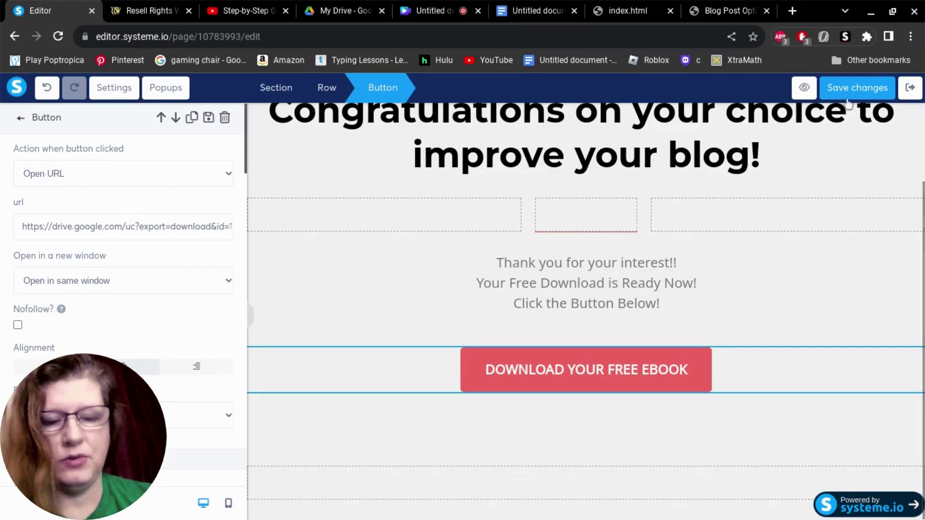
pyautogui.click(857, 88)
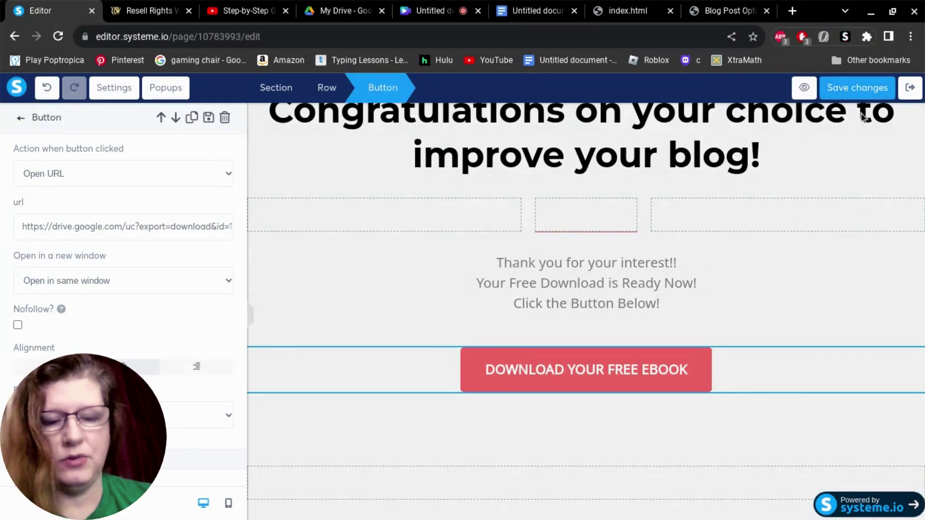
pyautogui.click(910, 88)
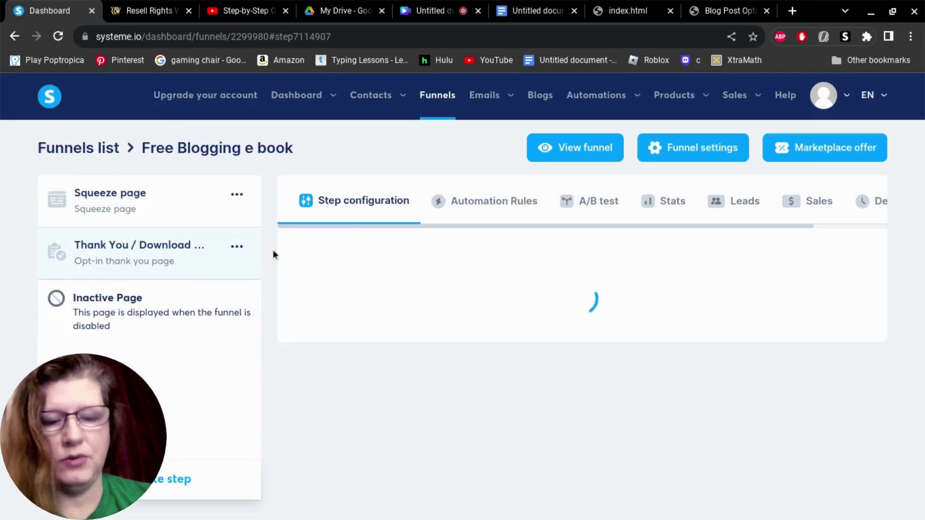
# Step: Reopen the Squeeze page in the editor and select the GET THE BOOK form button
pyautogui.click(127, 200)
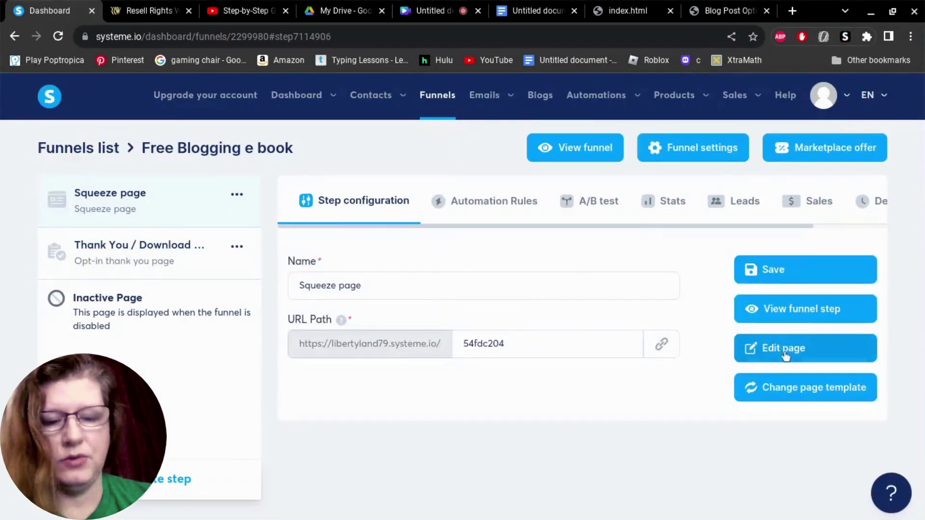
pyautogui.click(787, 353)
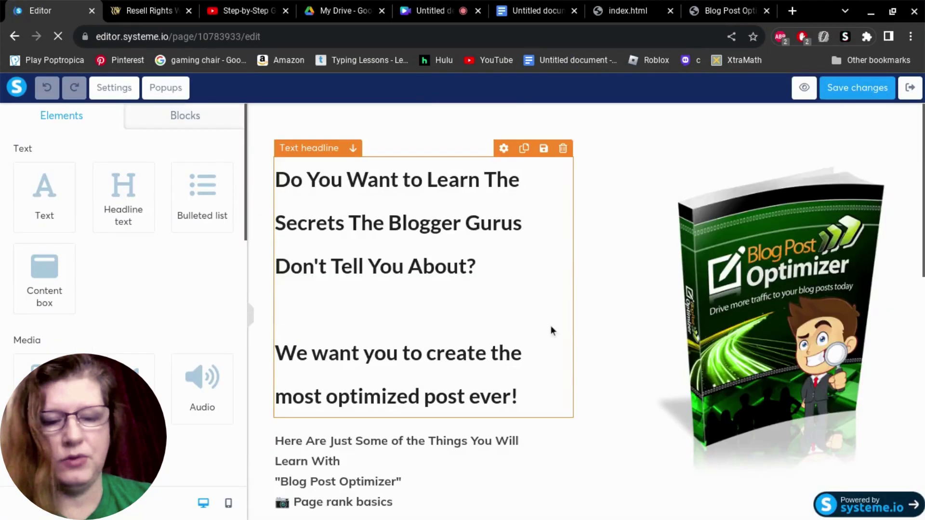
pyautogui.scroll(-5, 550, 326)
pyautogui.scroll(-5, 550, 326)
pyautogui.scroll(-3, 550, 326)
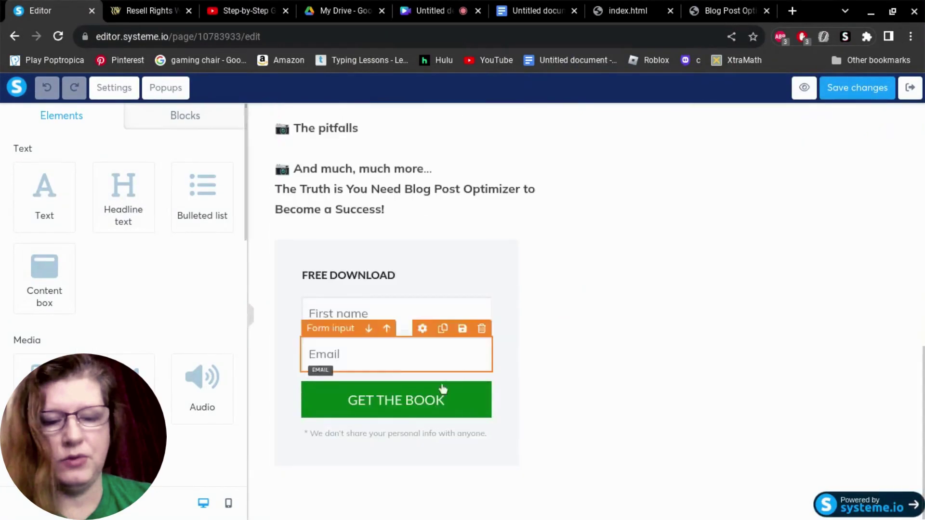
pyautogui.click(377, 405)
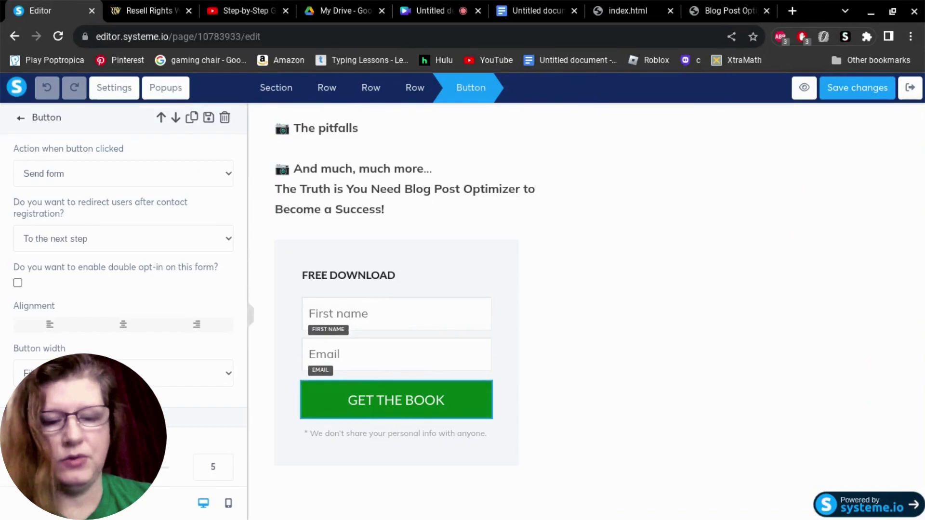
# Step: Color the FREE DOWNLOAD heading red (F20707) and raise its font size from 16 to 30
pyautogui.click(344, 278)
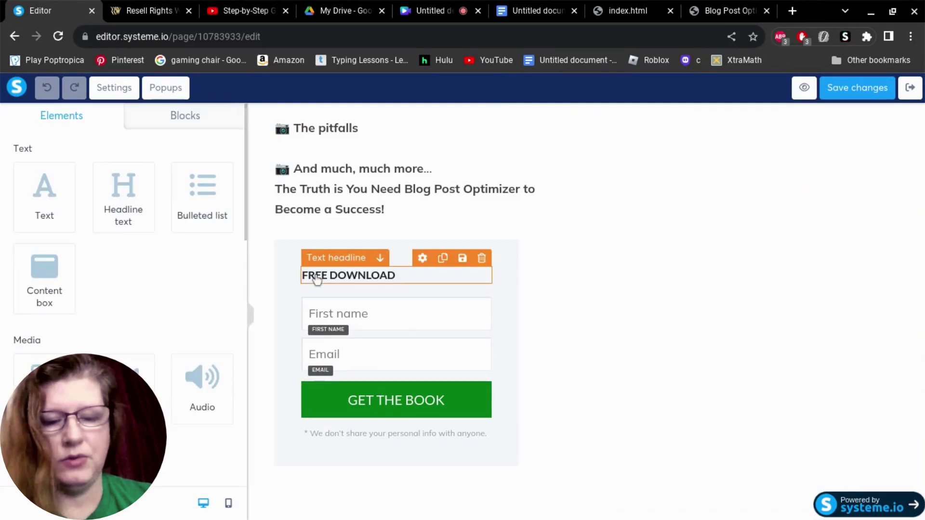
pyautogui.doubleClick(317, 279)
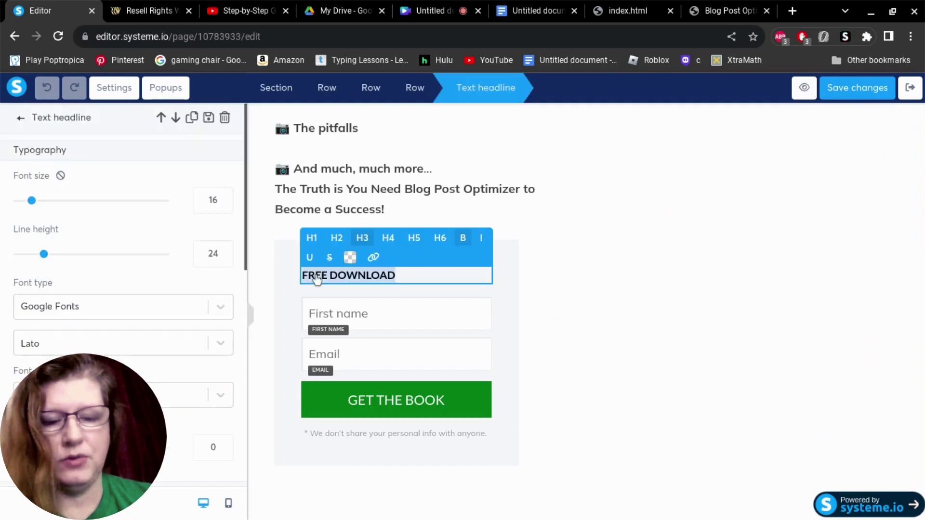
pyautogui.click(350, 259)
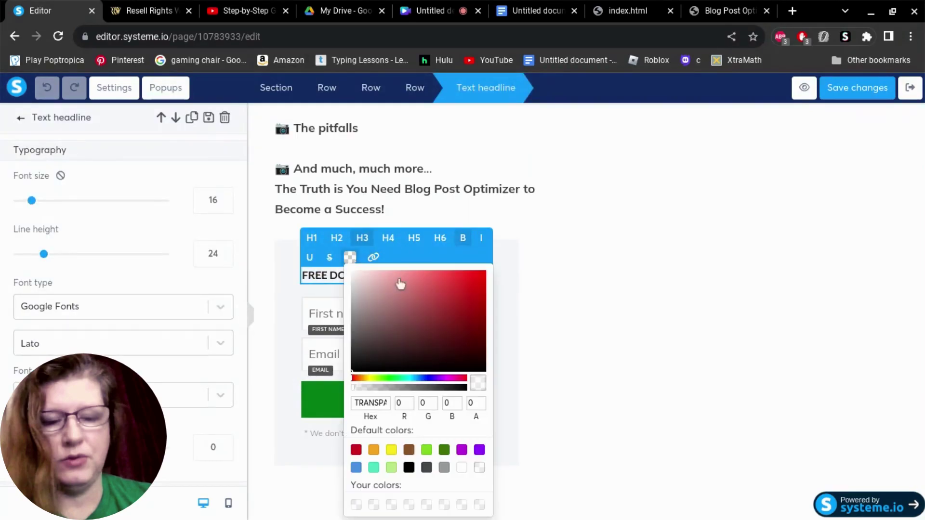
pyautogui.click(484, 278)
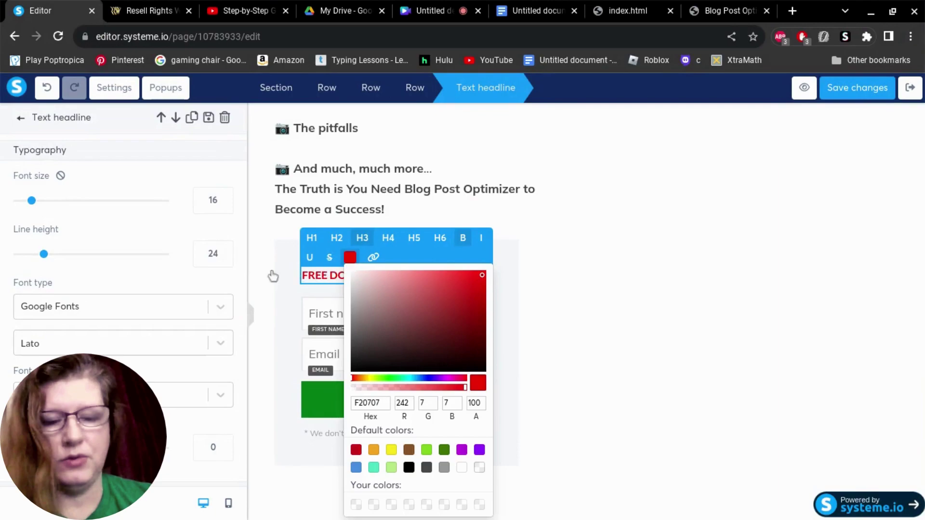
pyautogui.moveTo(33, 201); pyautogui.dragTo(53, 201)
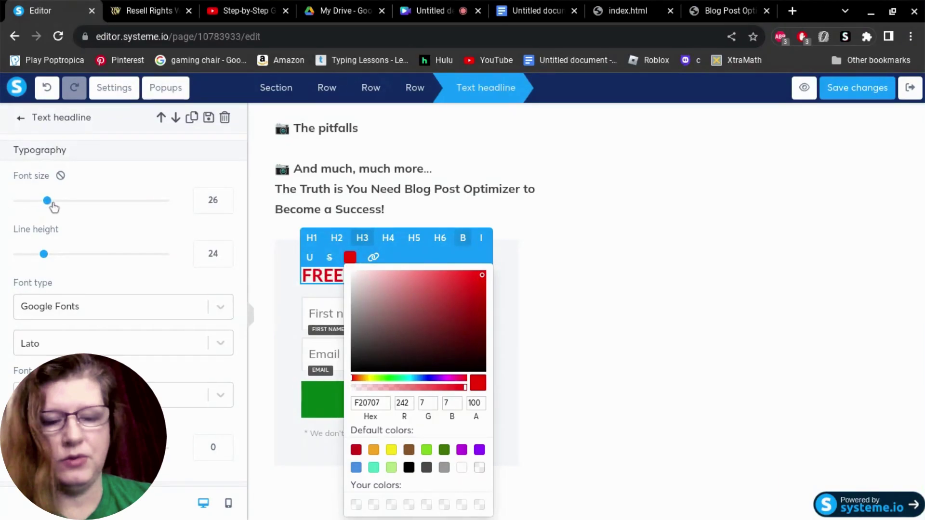
pyautogui.click(627, 295)
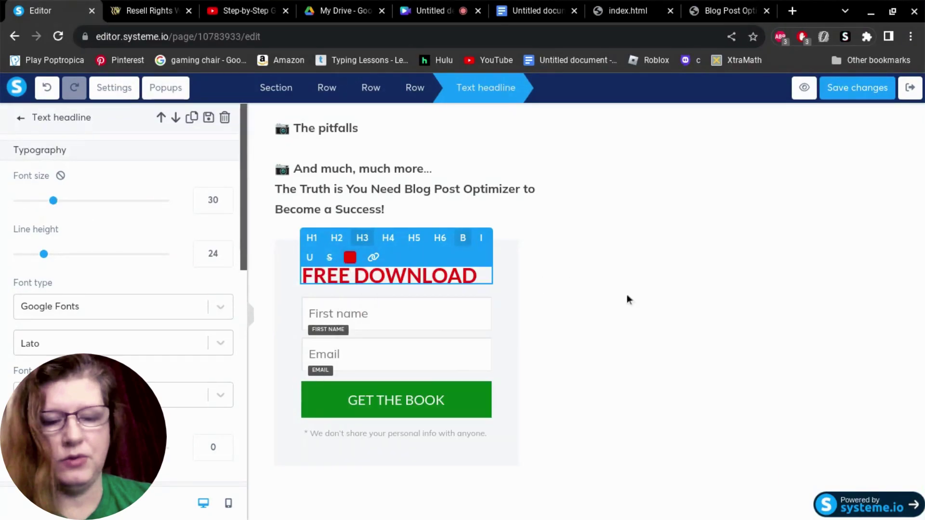
pyautogui.click(320, 391)
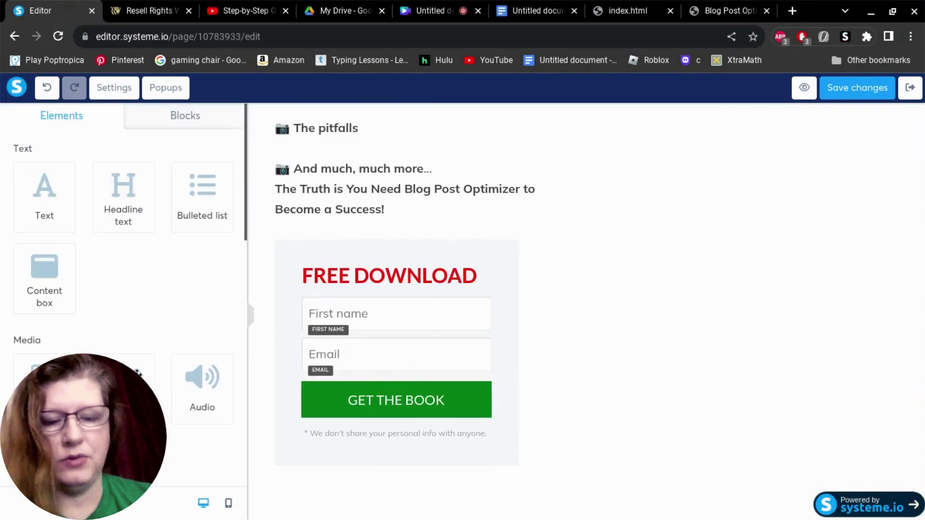
# Step: Set the opt-in button's background color to red
pyautogui.click(324, 414)
pyautogui.scroll(-5, 123, 289)
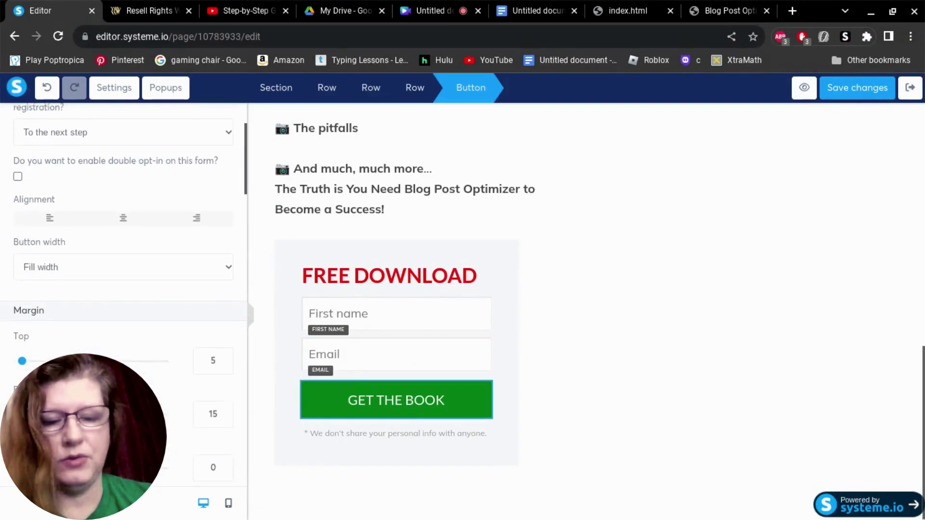
pyautogui.scroll(8, 123, 275)
pyautogui.scroll(-6, 122, 275)
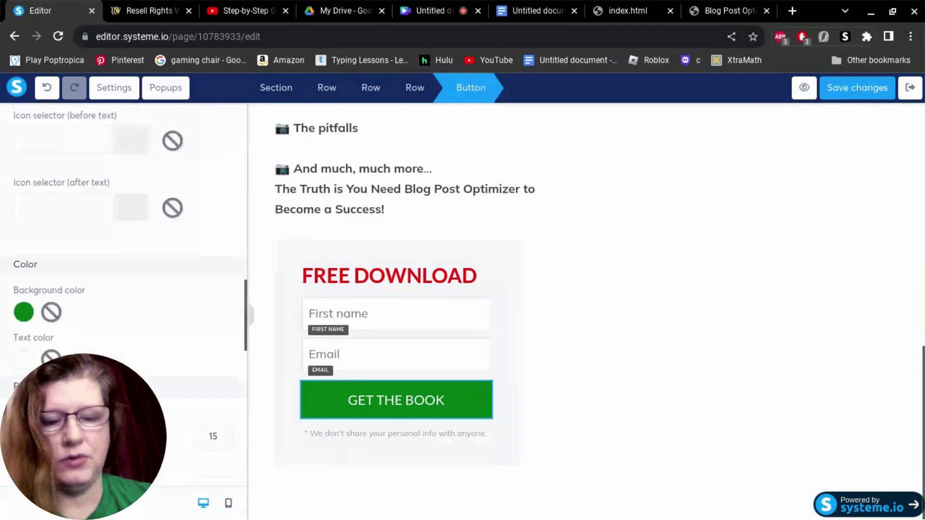
pyautogui.click(23, 274)
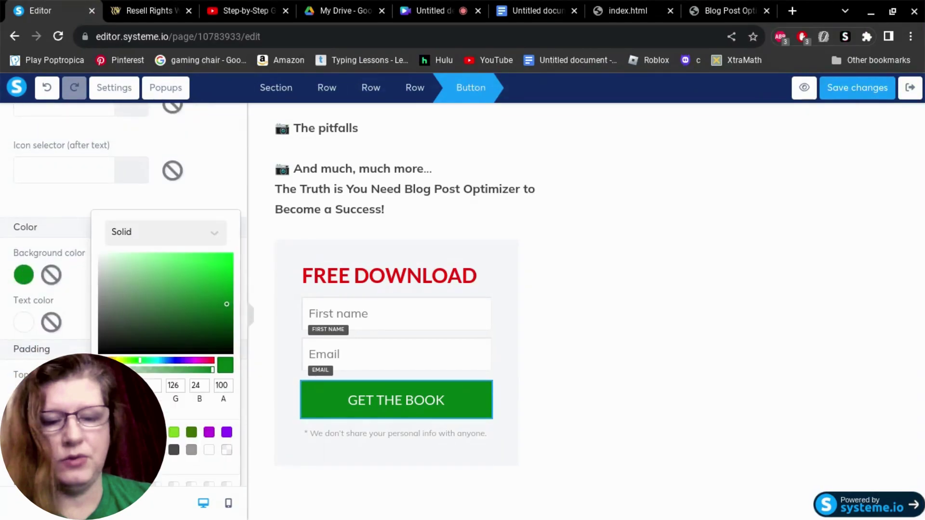
pyautogui.hotkey('ctrl', 'v')
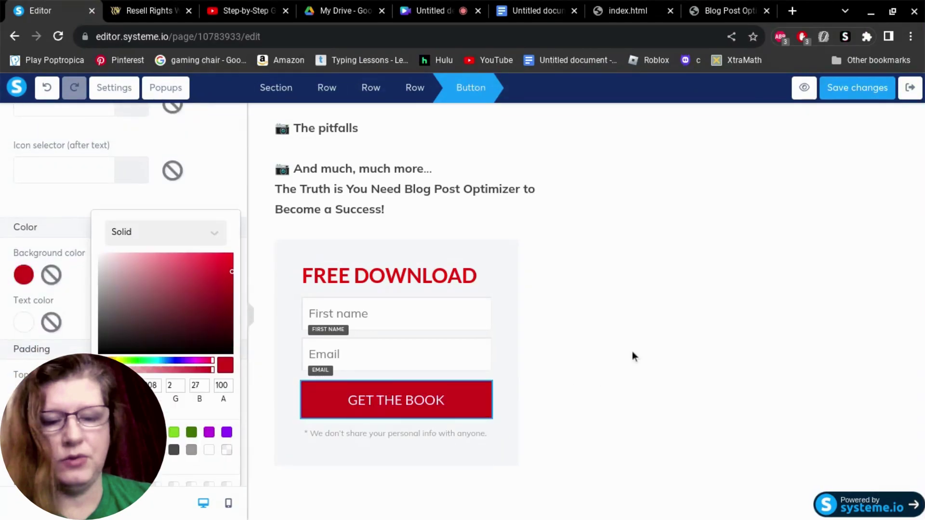
pyautogui.click(746, 327)
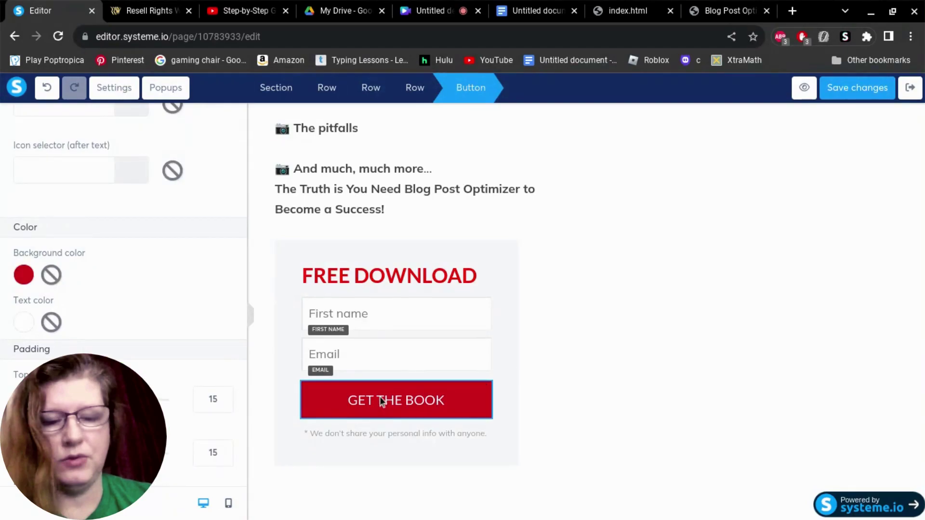
pyautogui.press('Escape')
# Step: Change the button text to 'GE THE FREE EBOOK' and save the page
pyautogui.click(318, 404)
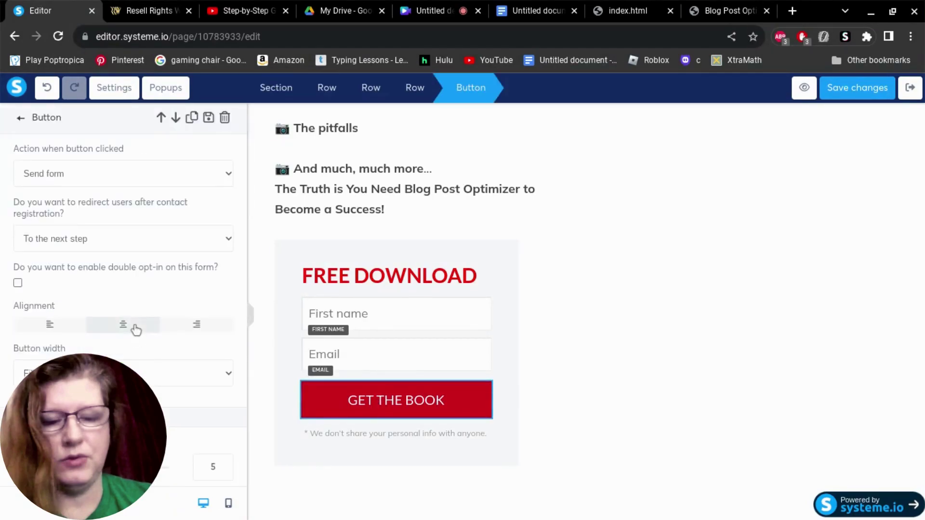
pyautogui.scroll(-5, 89, 329)
pyautogui.scroll(-3, 89, 329)
pyautogui.scroll(-2, 89, 332)
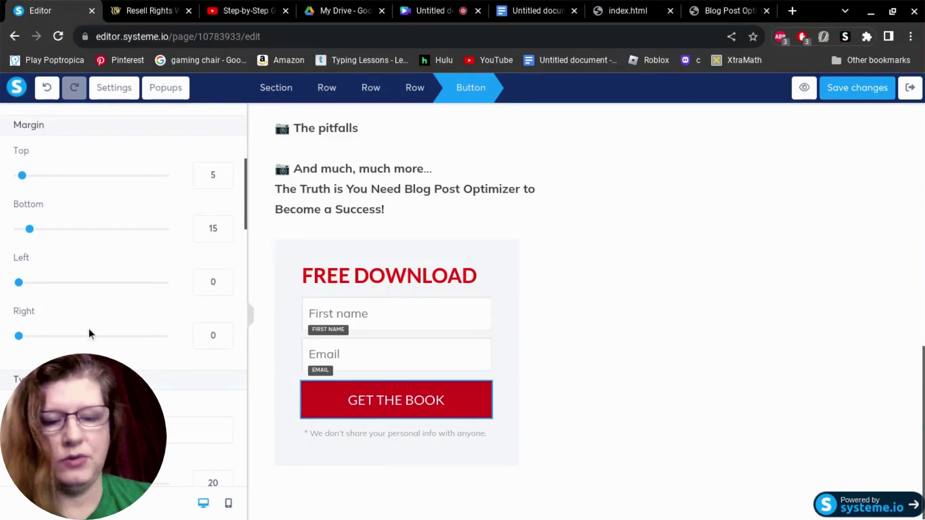
pyautogui.scroll(-2, 88, 332)
pyautogui.moveTo(46, 367); pyautogui.dragTo(9, 372)
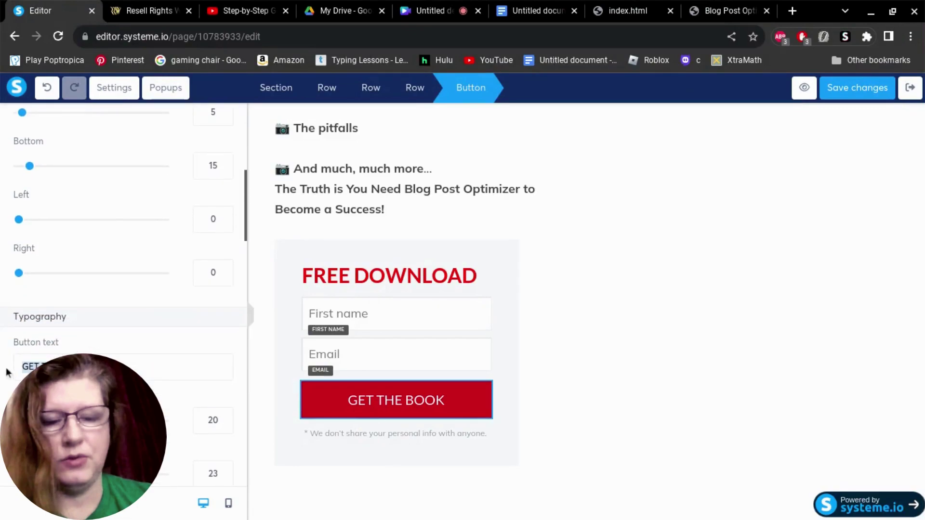
pyautogui.write('F')
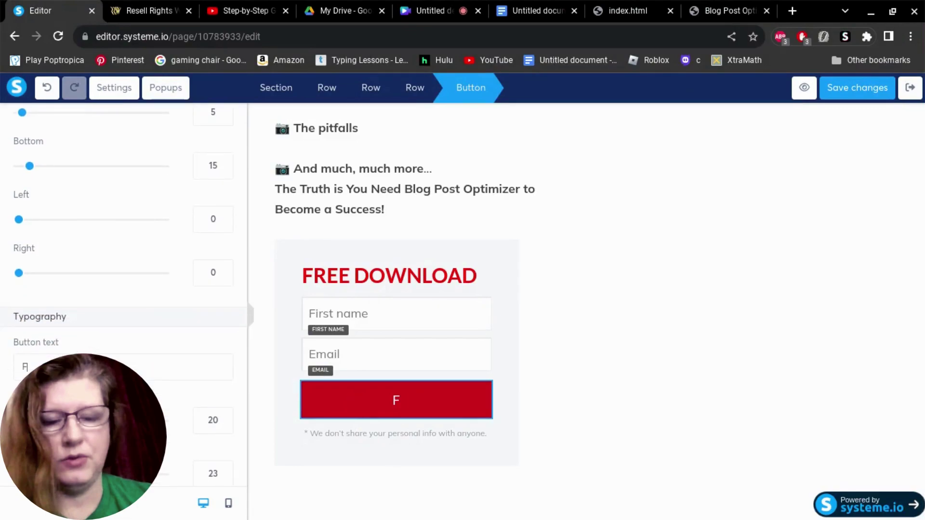
pyautogui.press('BackSpace')
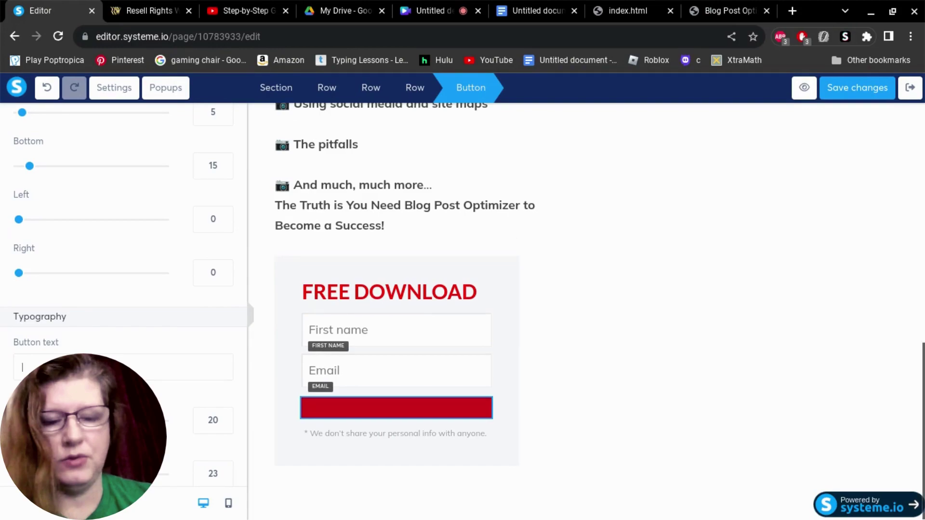
pyautogui.write('GE')
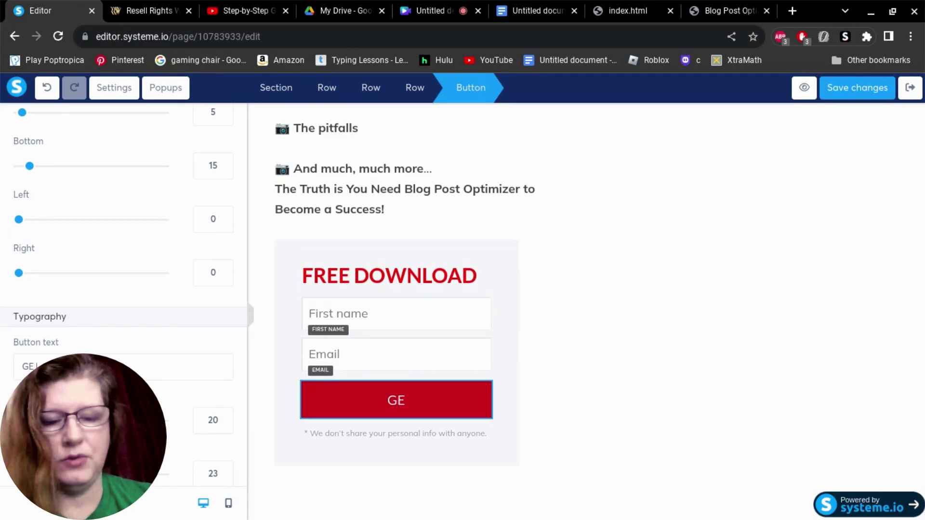
pyautogui.write(' THE FREE E')
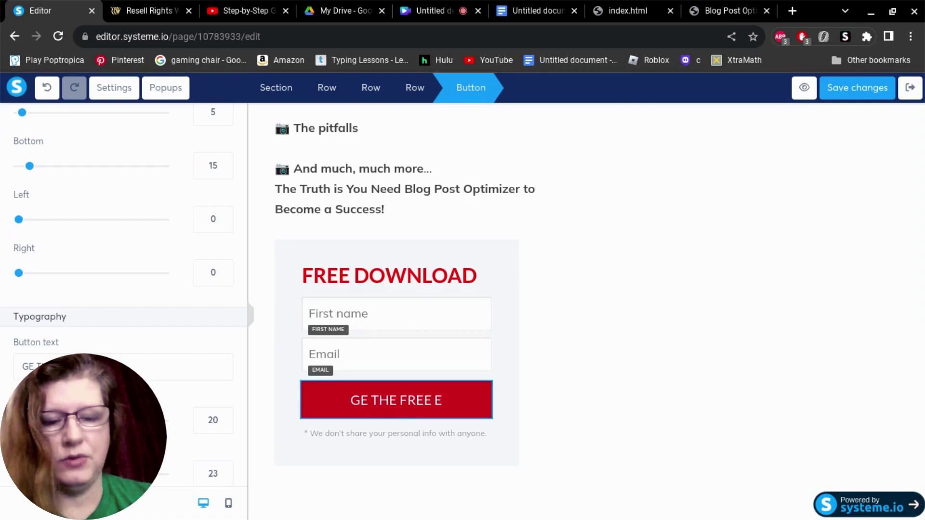
pyautogui.write('BOOK')
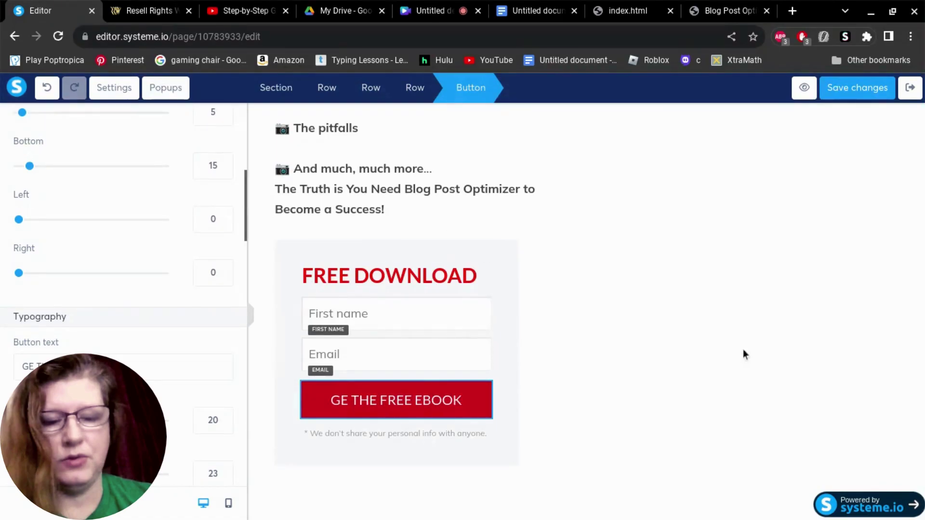
pyautogui.click(795, 277)
pyautogui.click(857, 87)
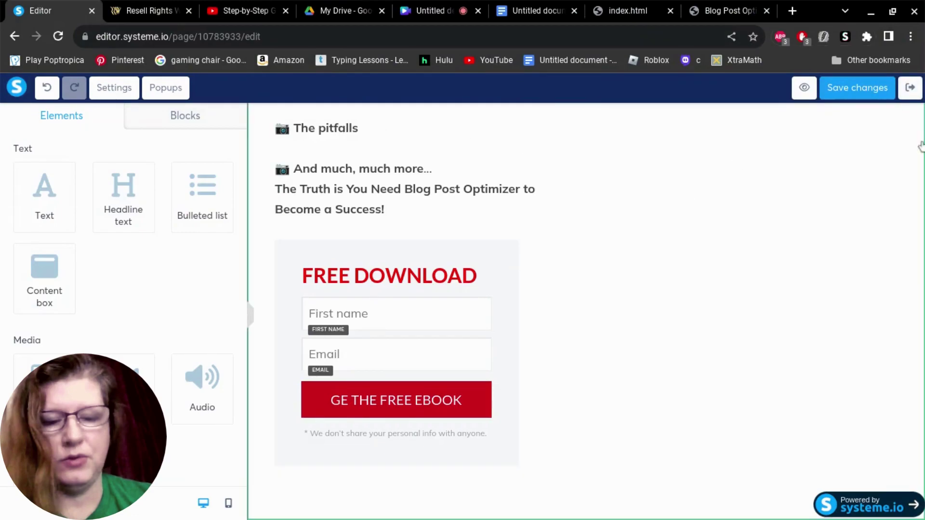
# Step: Leave the editor and copy the squeeze page's URL from the Free Blogging e book funnel
pyautogui.click(911, 87)
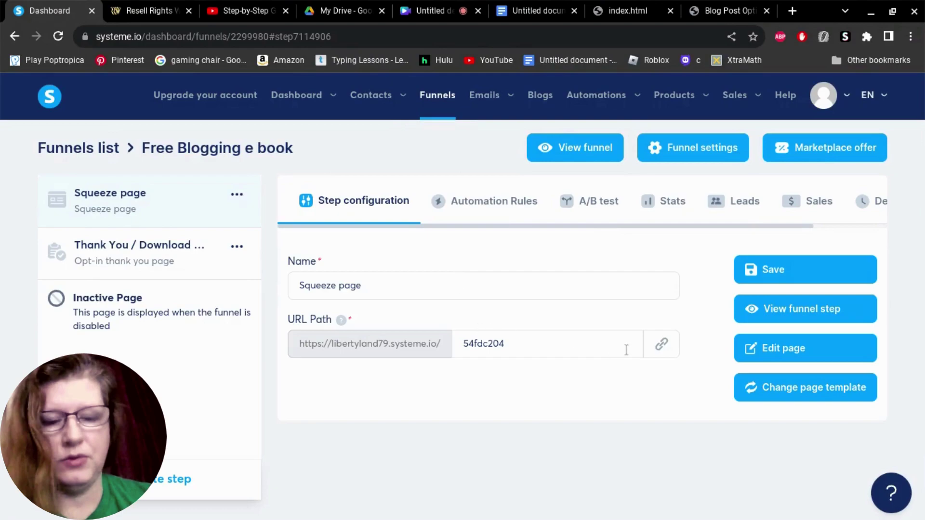
pyautogui.click(662, 346)
pyautogui.click(661, 343)
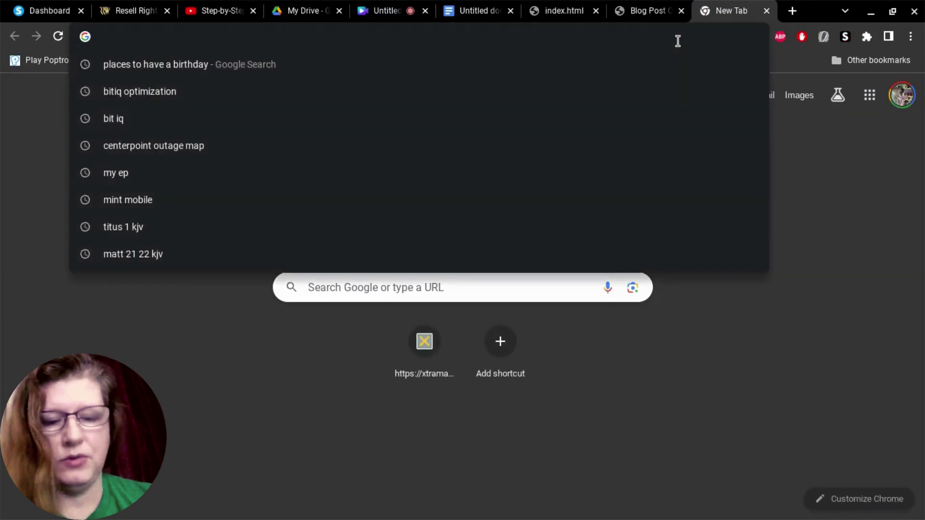
# Step: Load the pasted squeeze page URL, autofill the opt-in form, and submit it
pyautogui.hotkey('ctrl', 'v')
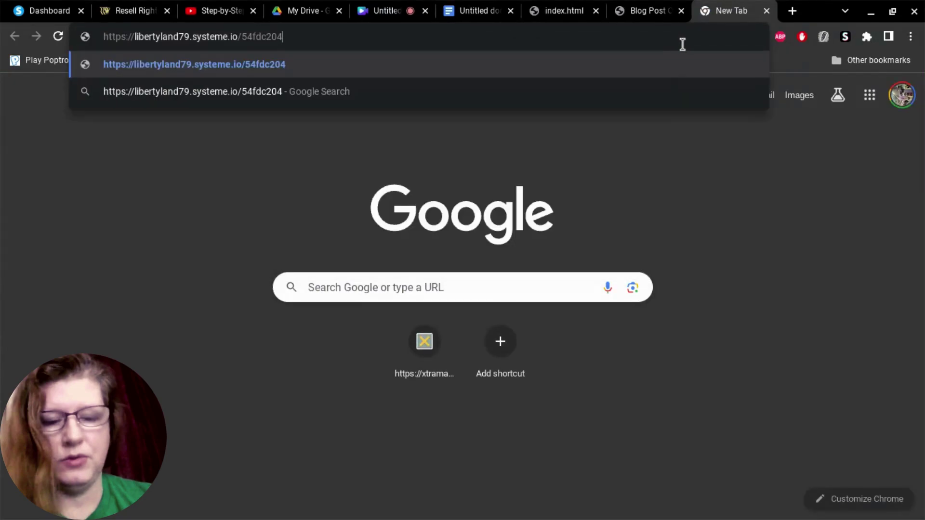
pyautogui.press('Return')
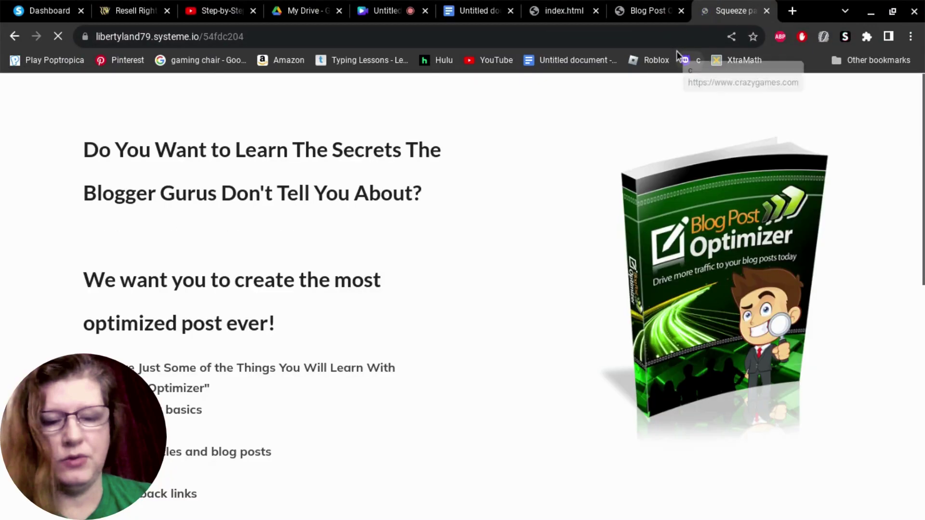
pyautogui.scroll(-4, 411, 262)
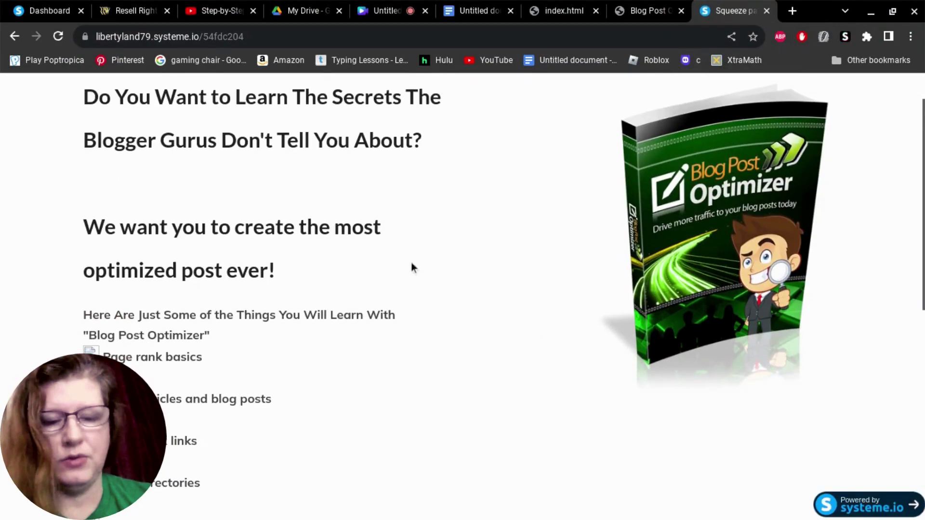
pyautogui.scroll(-2, 401, 268)
pyautogui.scroll(-5, 402, 268)
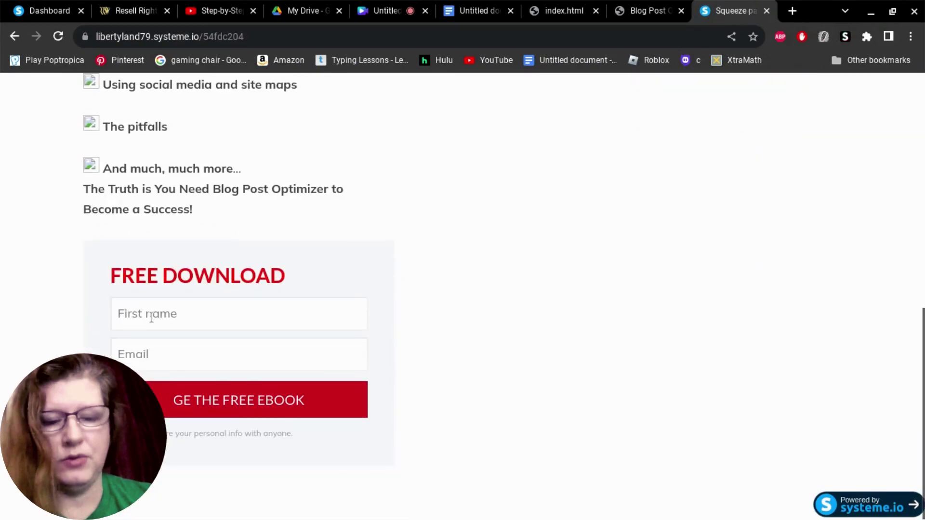
pyautogui.click(152, 317)
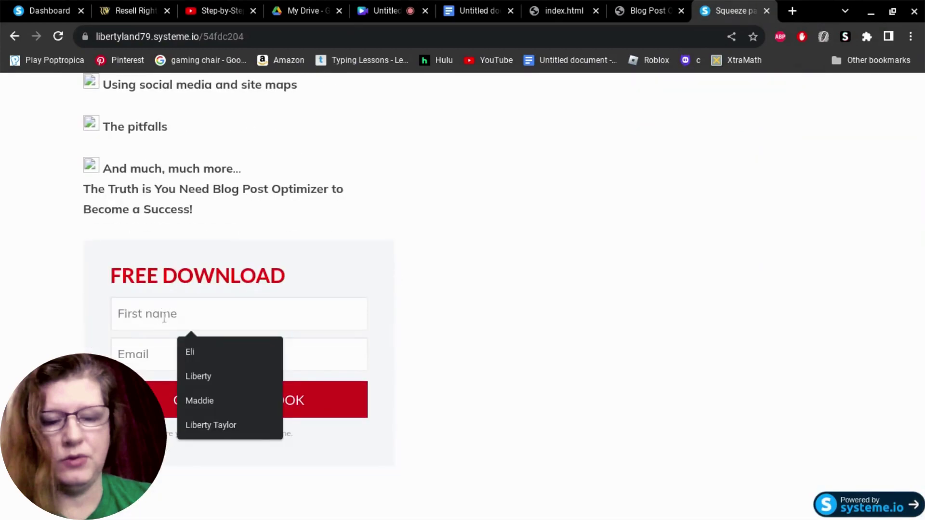
pyautogui.click(198, 376)
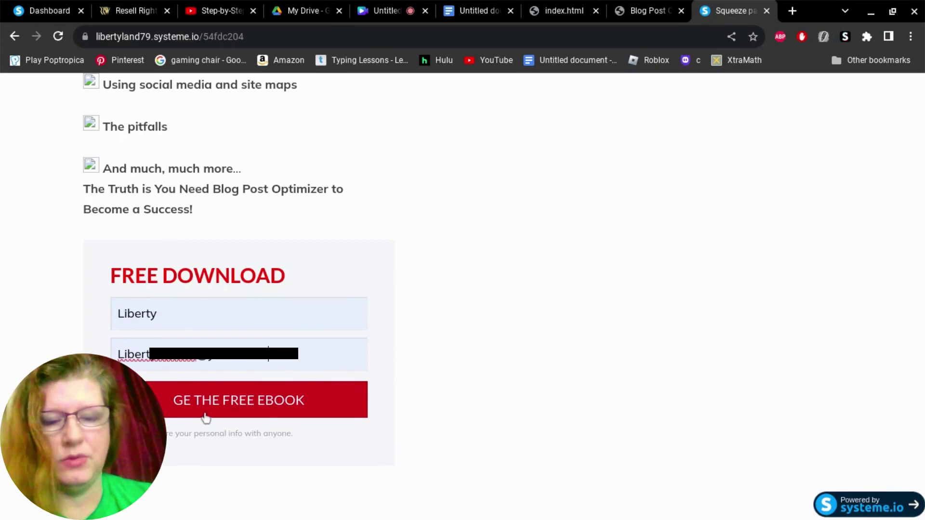
pyautogui.click(226, 403)
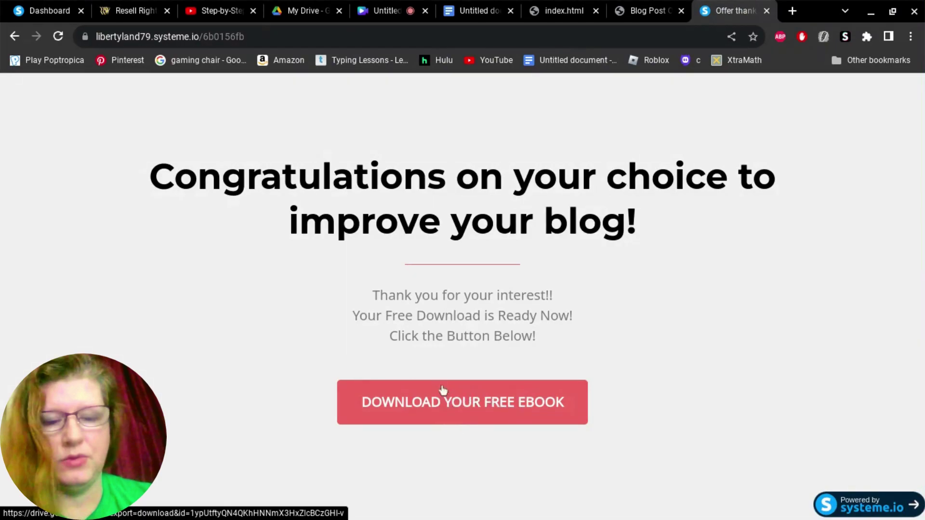
pyautogui.click(441, 401)
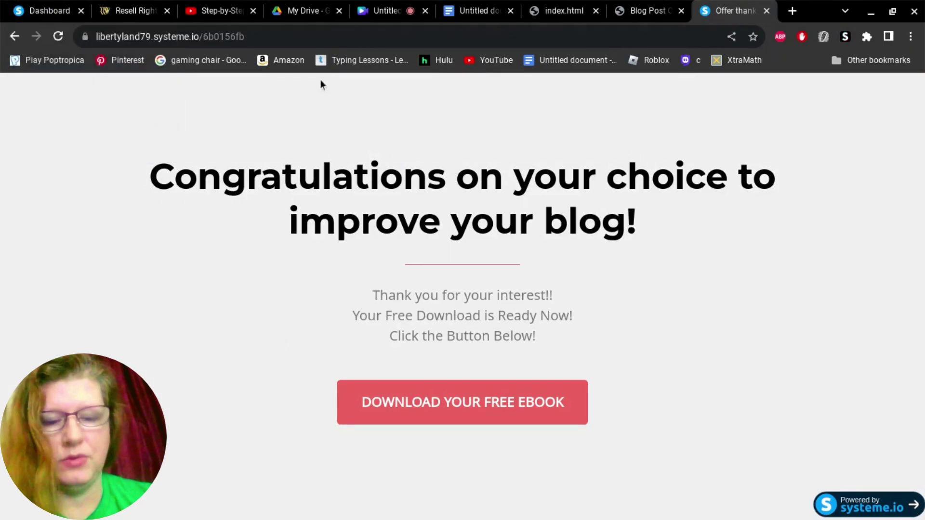
# Step: Go back from the live thank-you page to the blank New Tab page
pyautogui.click(14, 36)
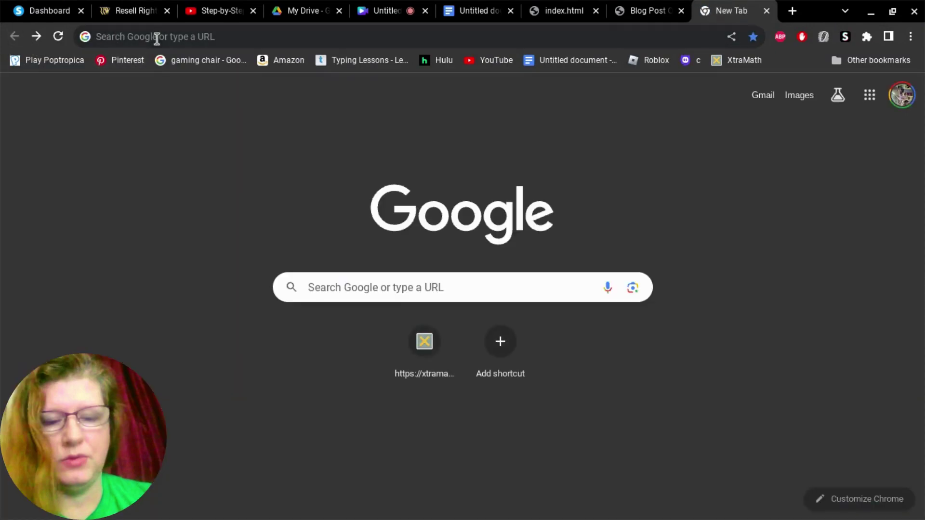